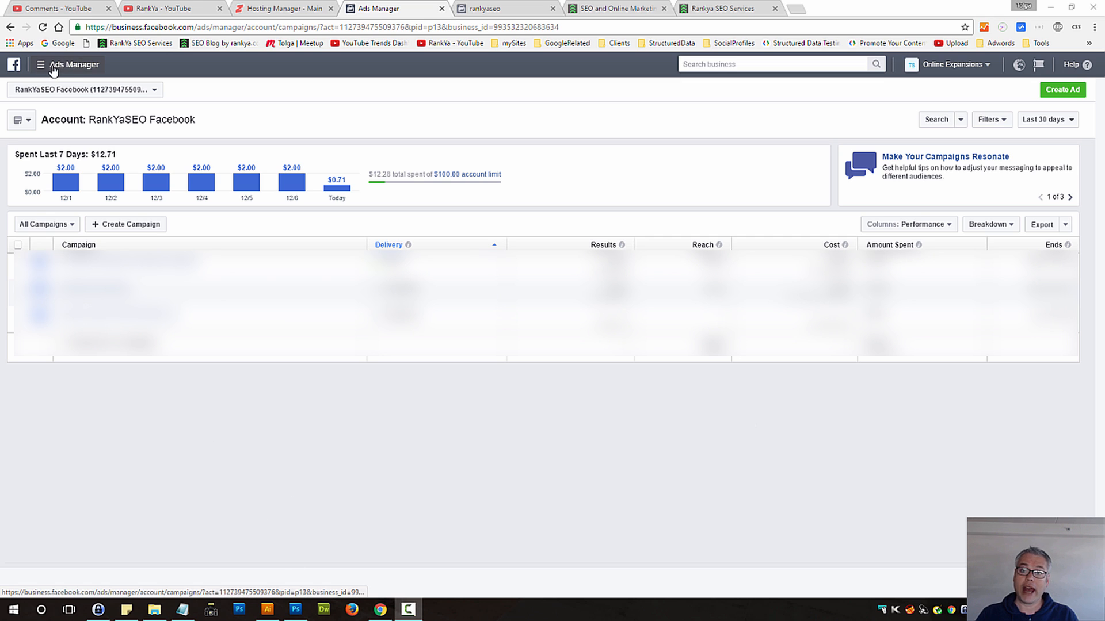
# Start a new ad campaign and choose Traffic as its marketing objective
pyautogui.click(127, 224)
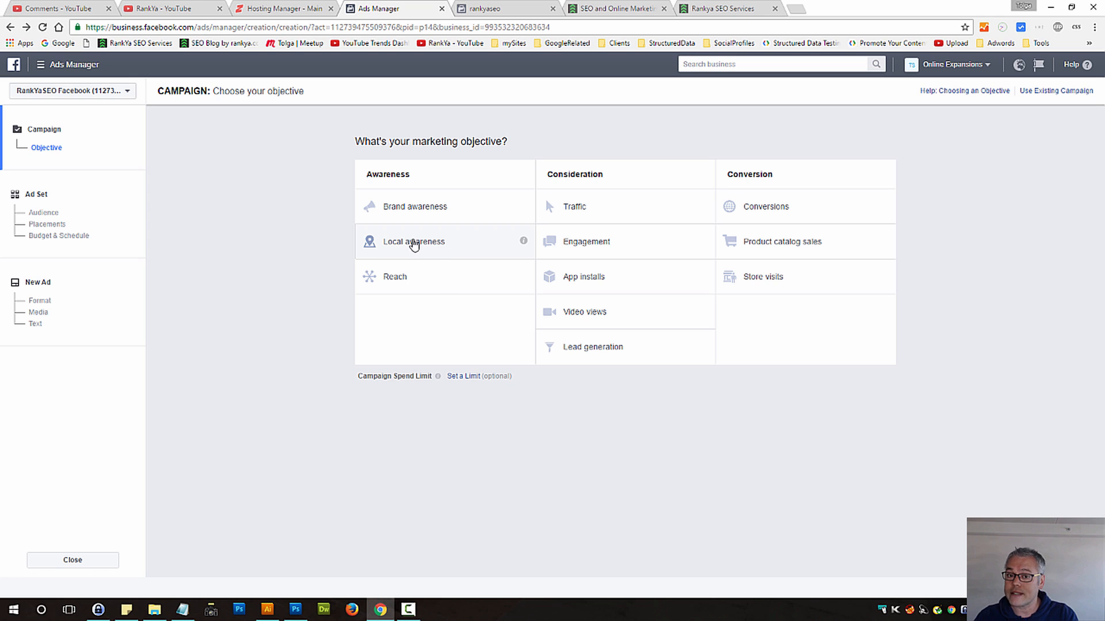
pyautogui.click(414, 244)
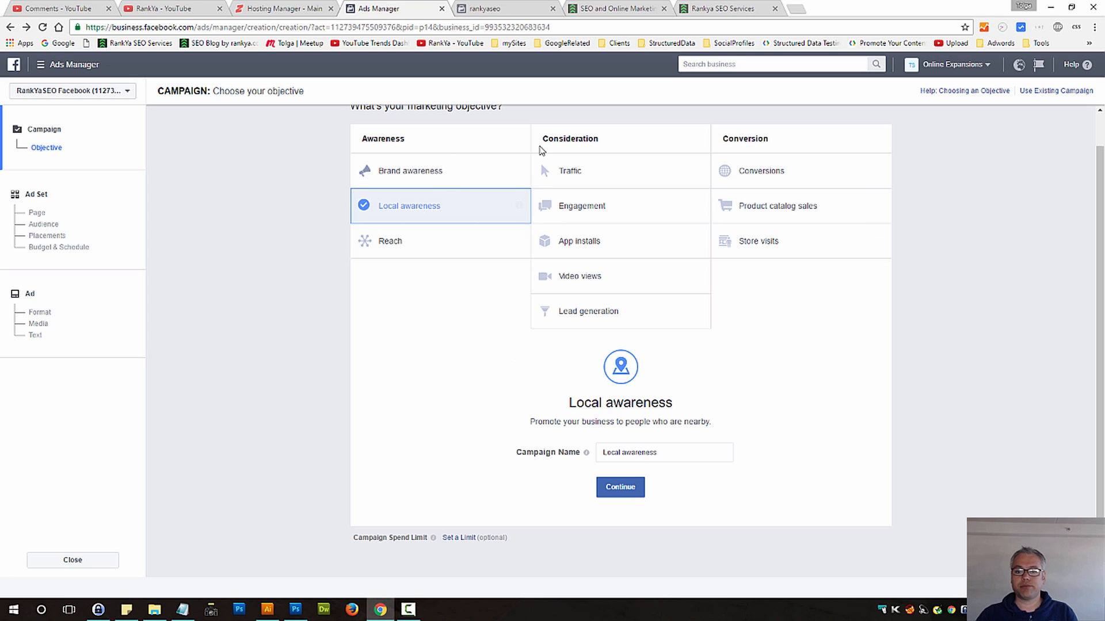
pyautogui.click(573, 176)
pyautogui.scroll(1, 480, 177)
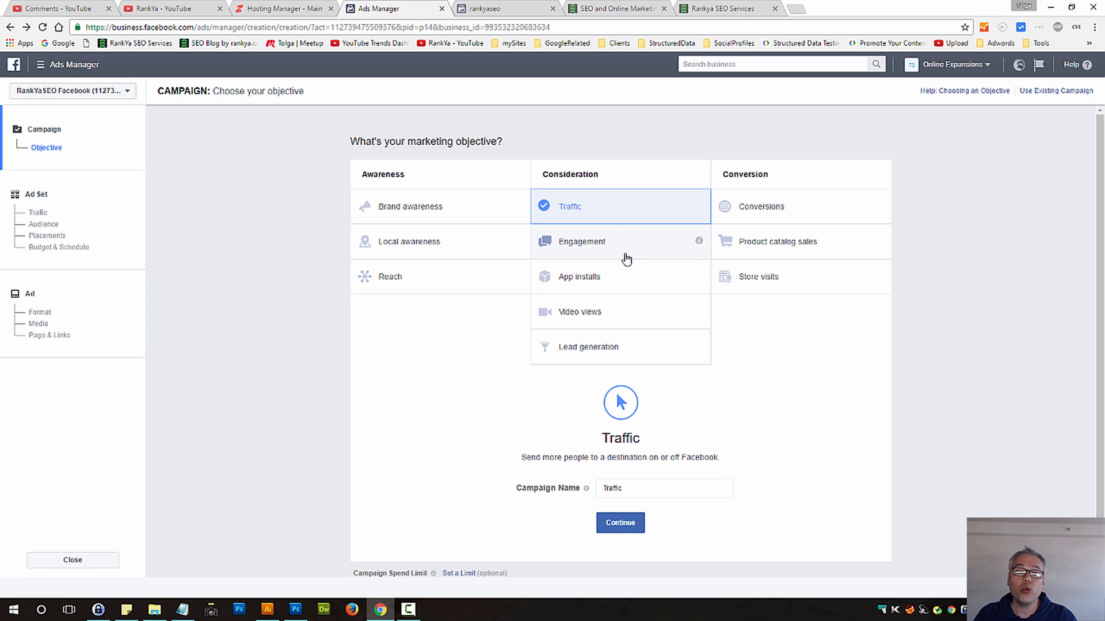
# Name the campaign TrafficforServices2017 and continue to the ad set settings
pyautogui.click(654, 486)
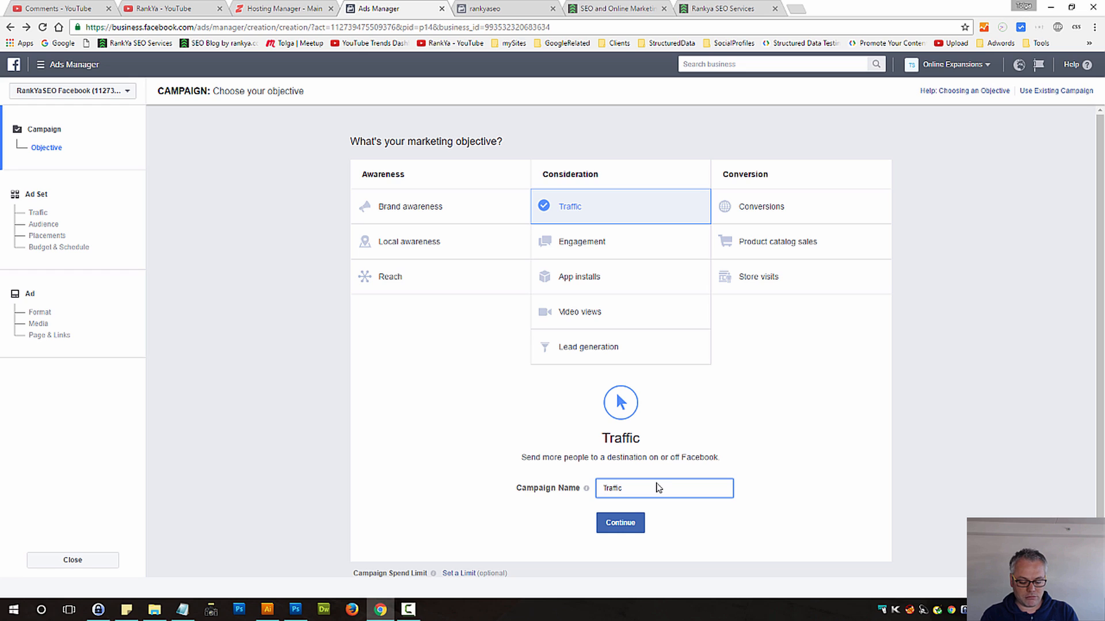
pyautogui.write('for')
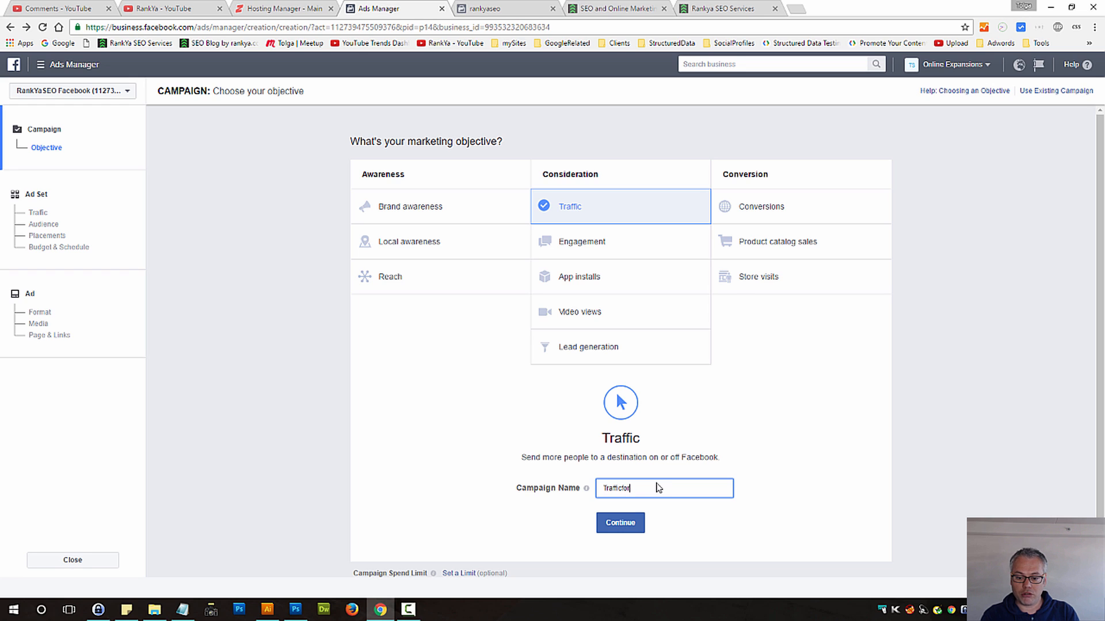
pyautogui.write('Services')
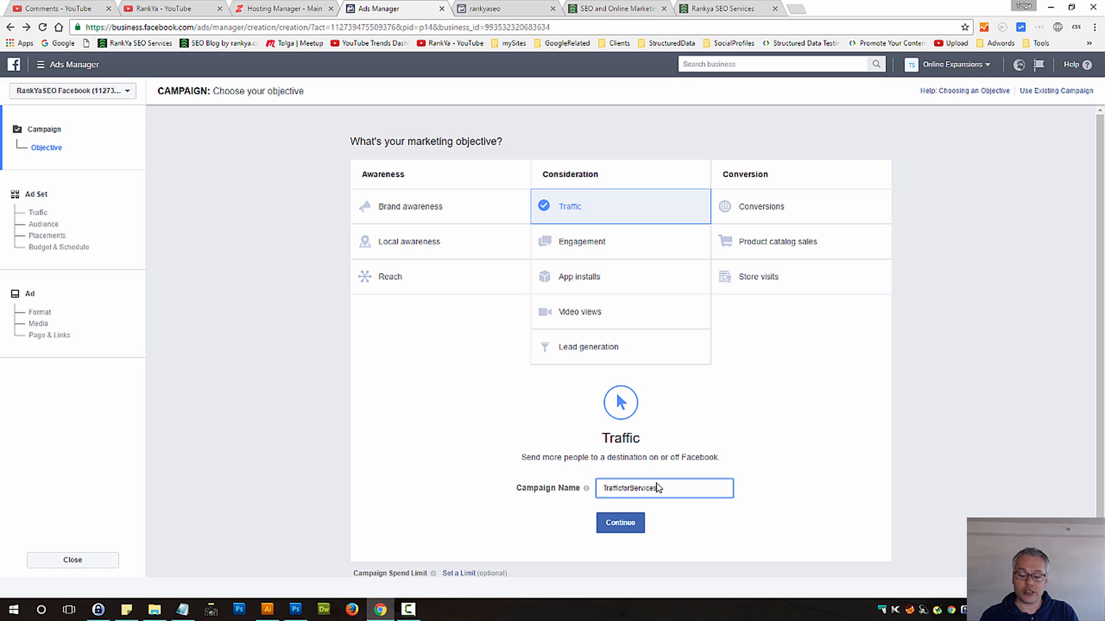
pyautogui.write('2017')
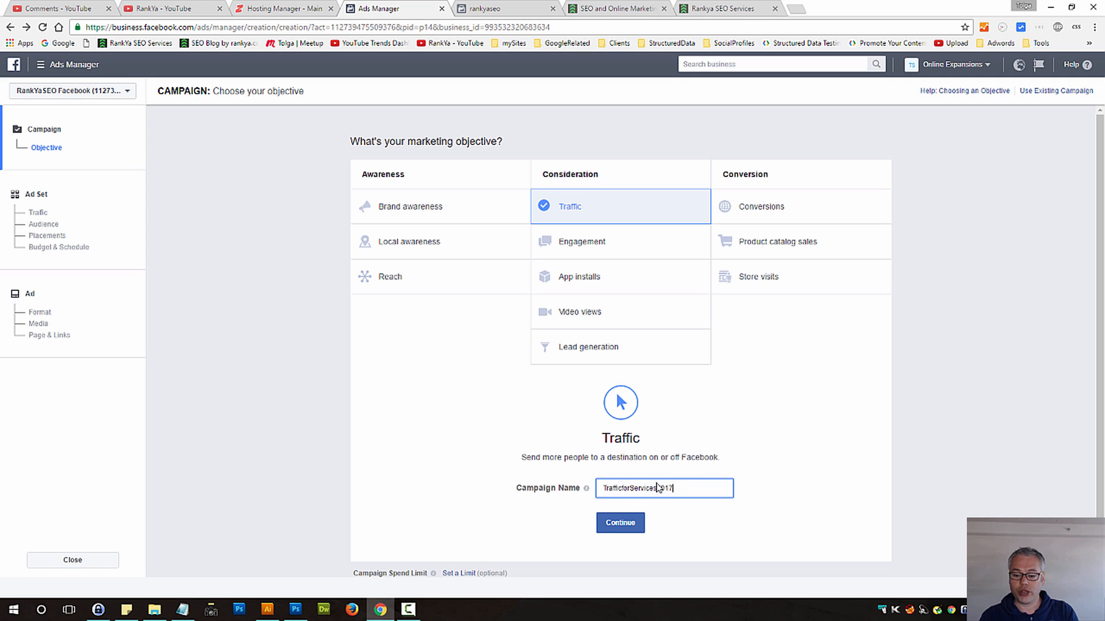
pyautogui.click(621, 525)
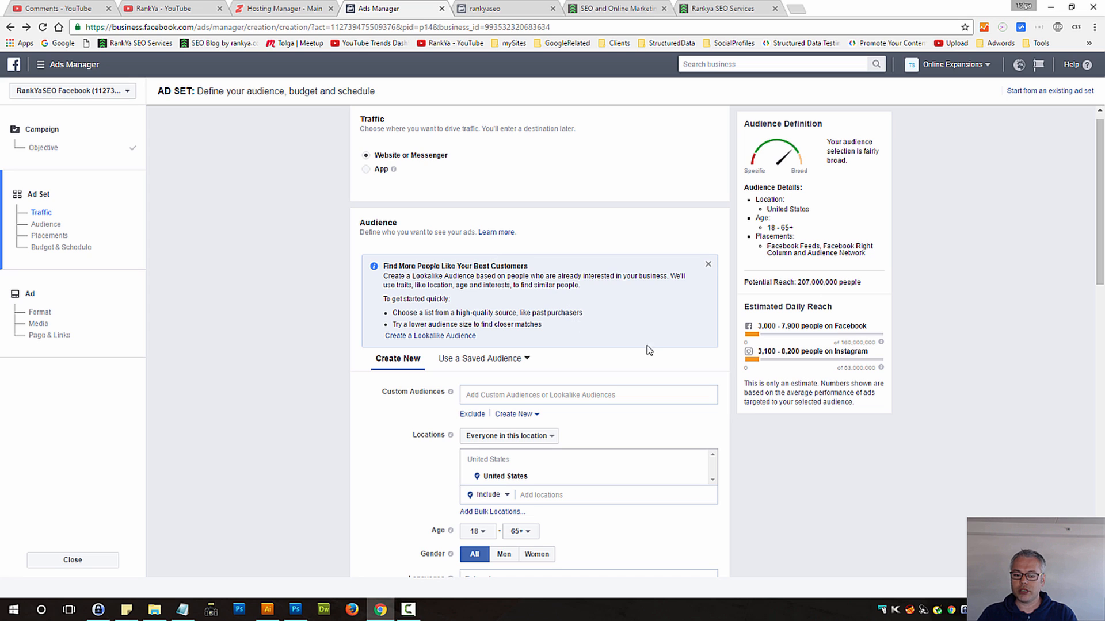
# Search the existing custom audiences for TestAudience and dismiss the list
pyautogui.click(550, 396)
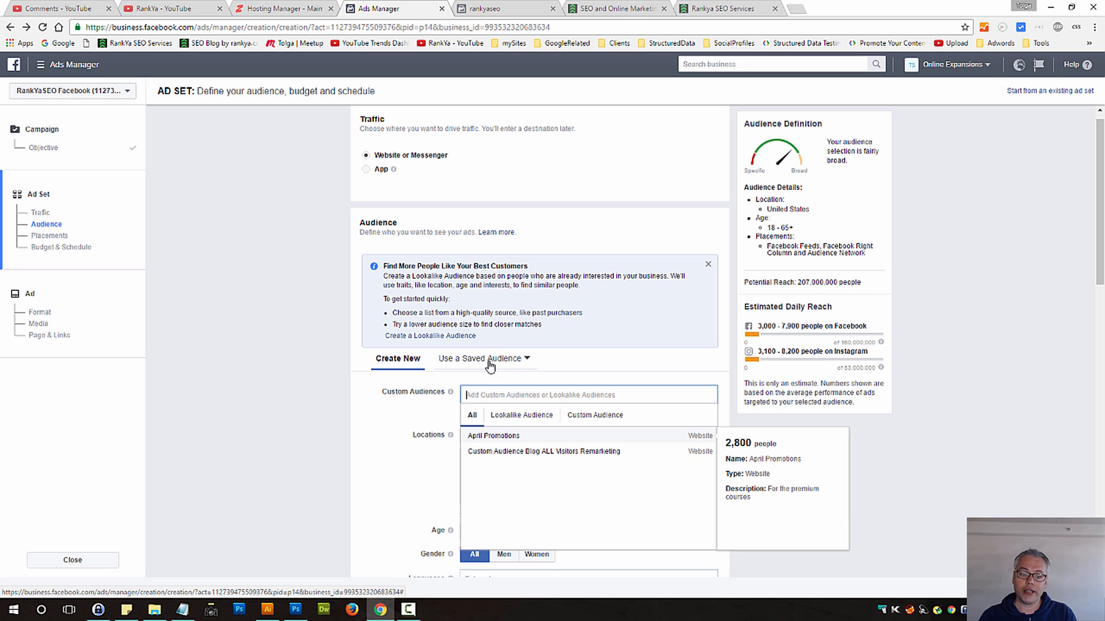
pyautogui.click(580, 422)
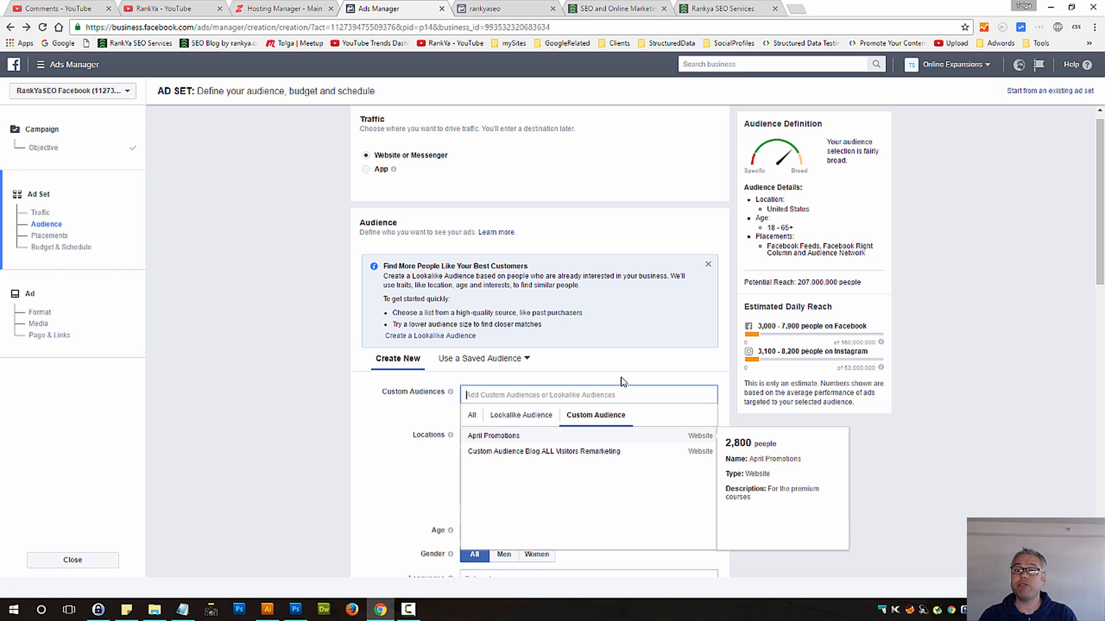
pyautogui.click(316, 442)
pyautogui.click(489, 397)
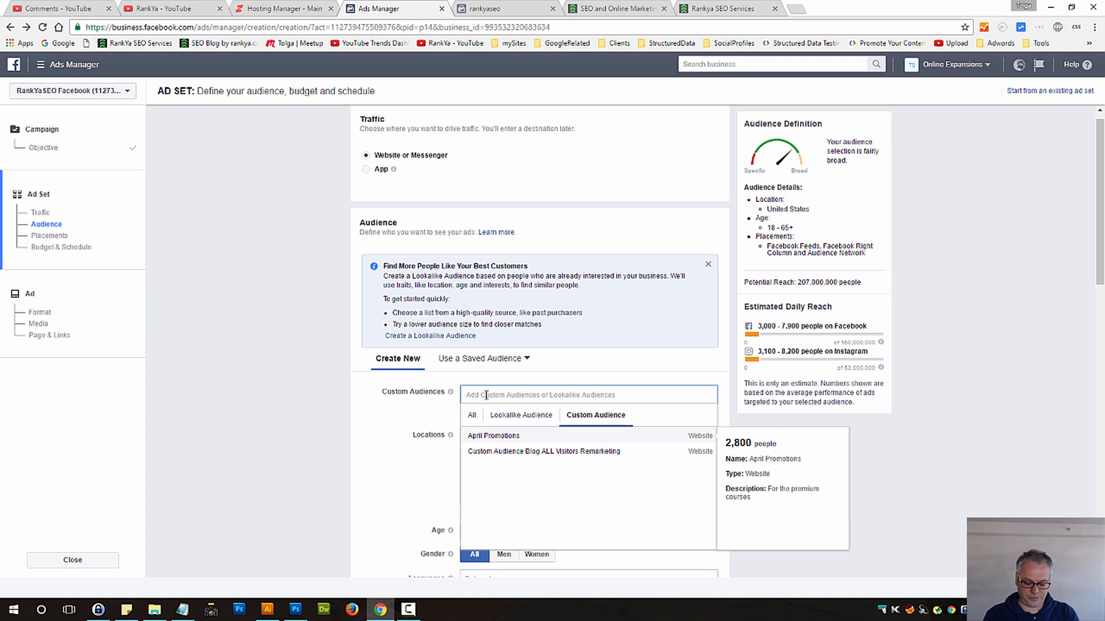
pyautogui.write('Tes')
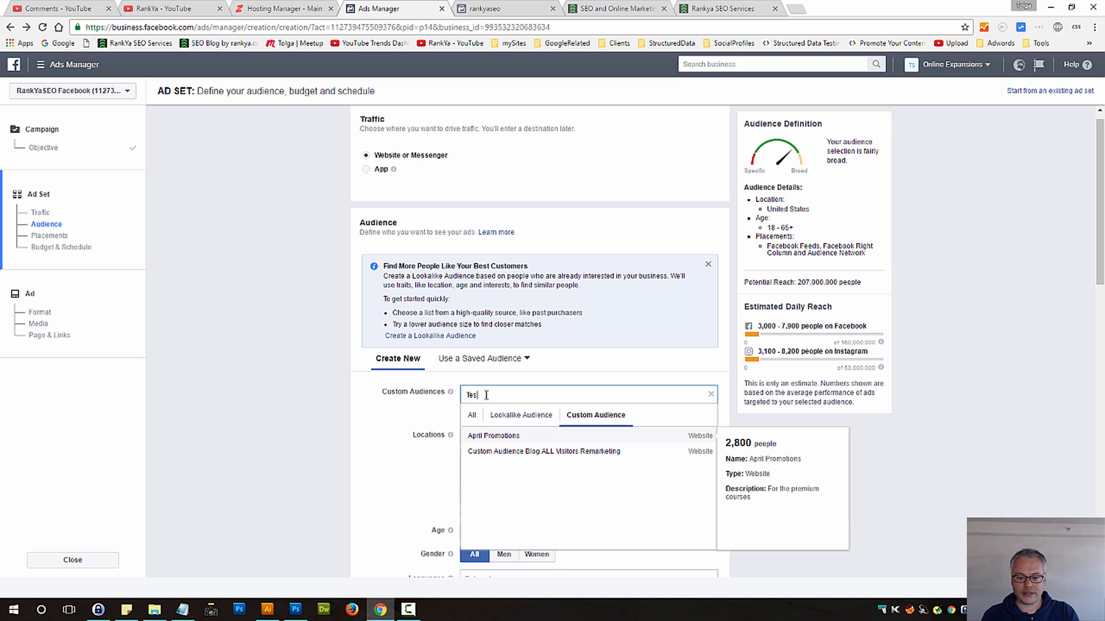
pyautogui.write('tAudie')
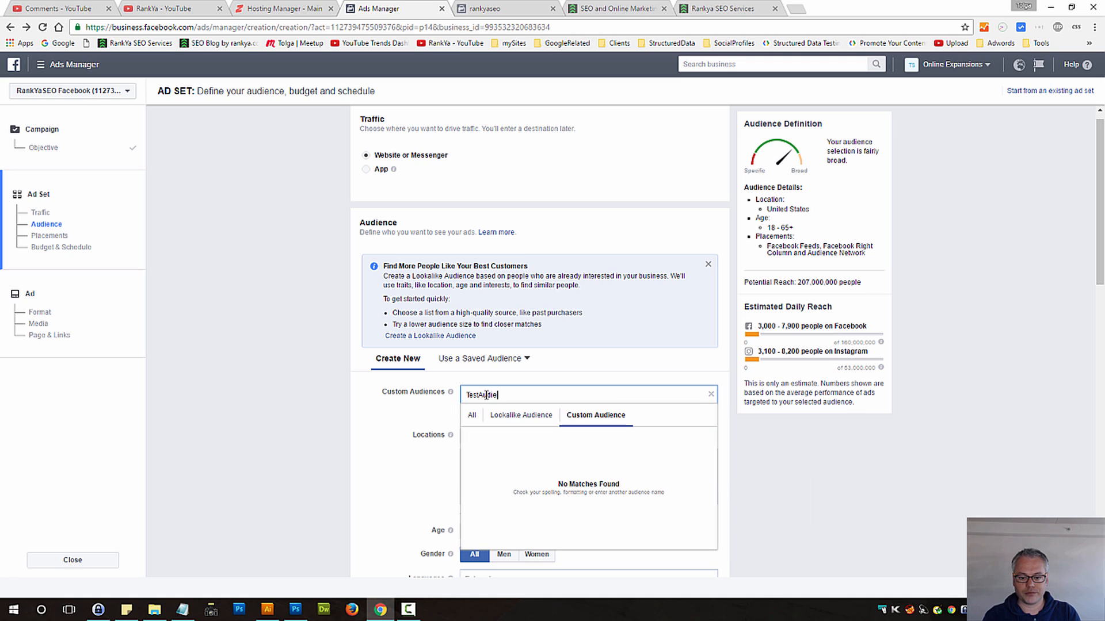
pyautogui.write('nce')
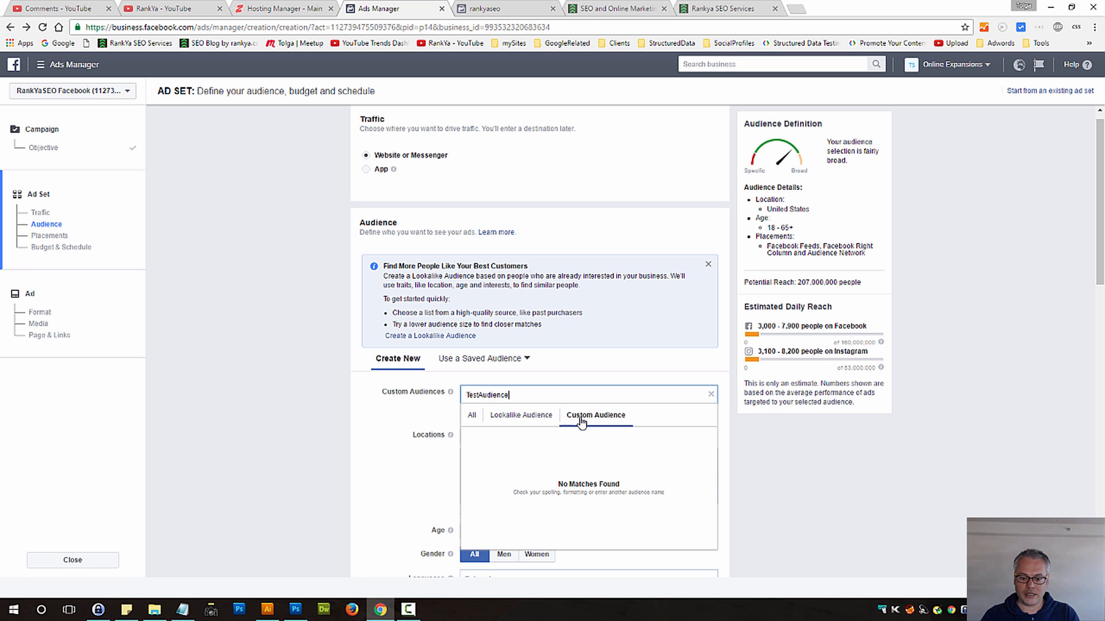
pyautogui.scroll(-1, 693, 438)
pyautogui.scroll(-3, 692, 439)
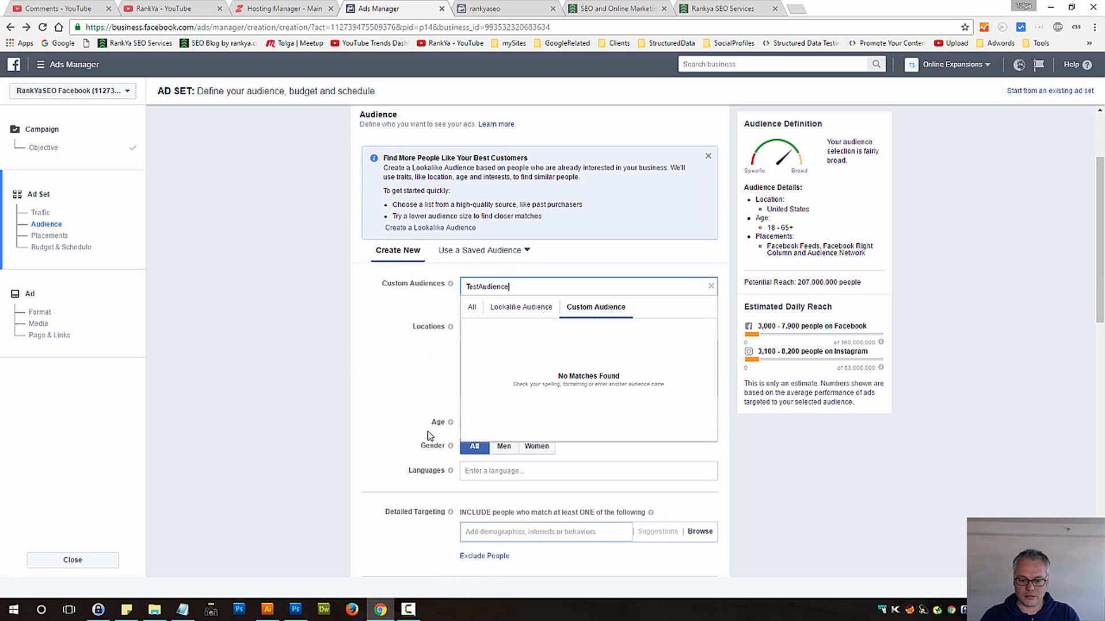
pyautogui.click(357, 316)
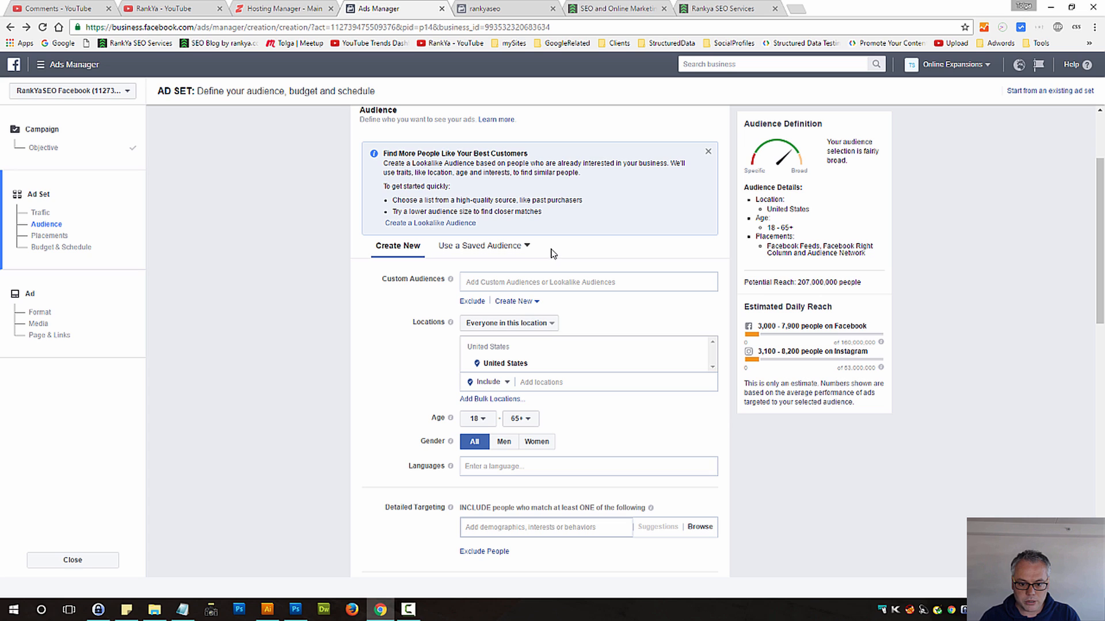
# Examine the saved audiences and the form for creating a custom audience from website traffic, closing it without creating one
pyautogui.click(522, 245)
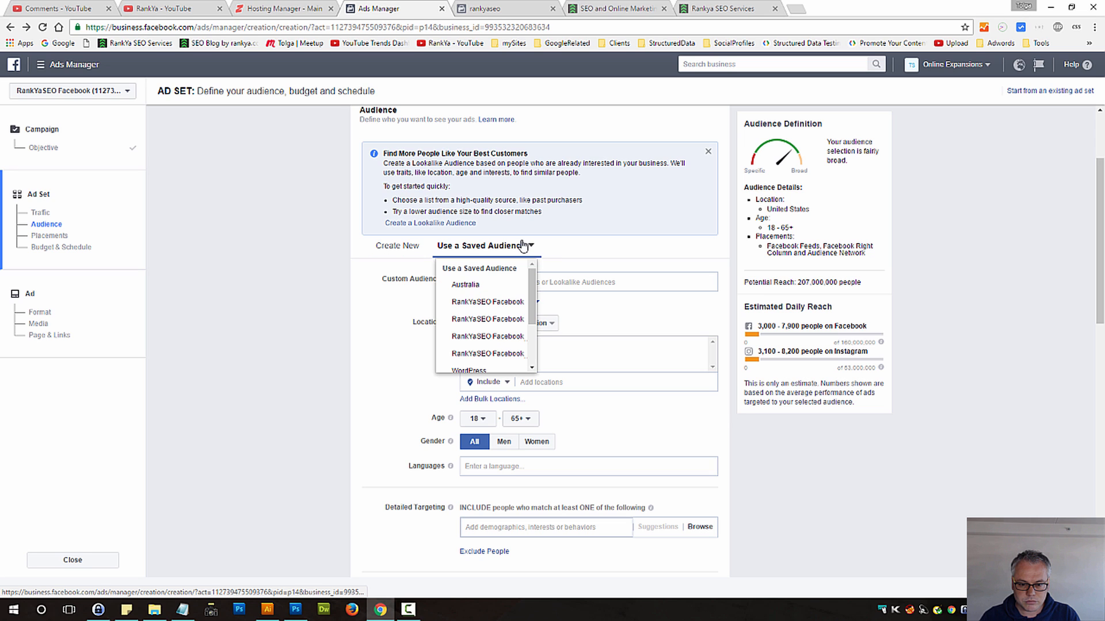
pyautogui.click(338, 352)
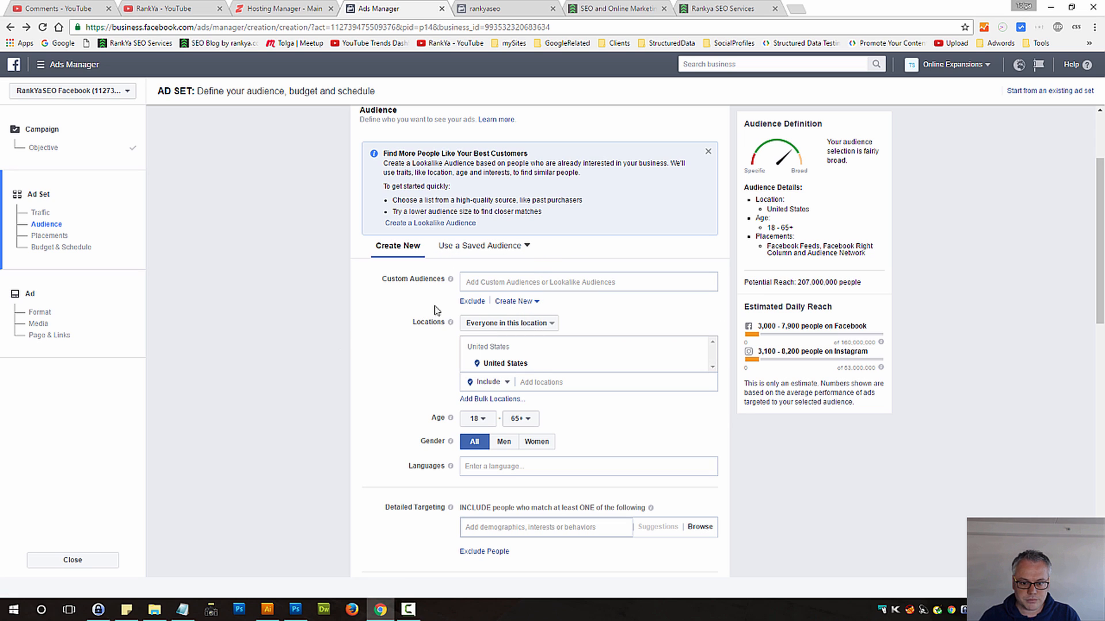
pyautogui.click(520, 302)
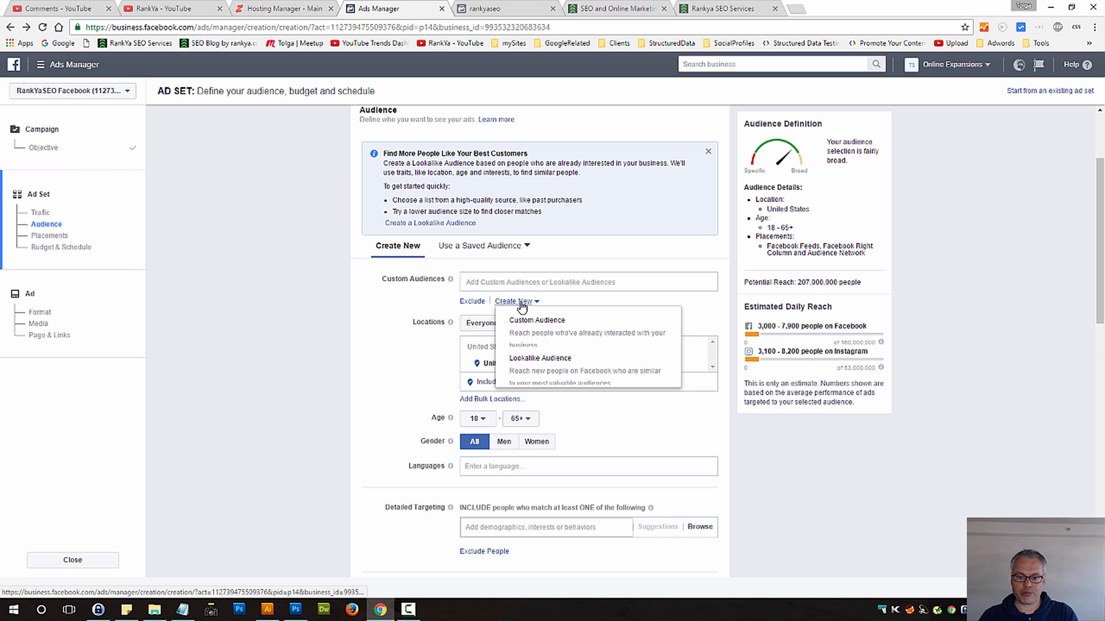
pyautogui.click(541, 332)
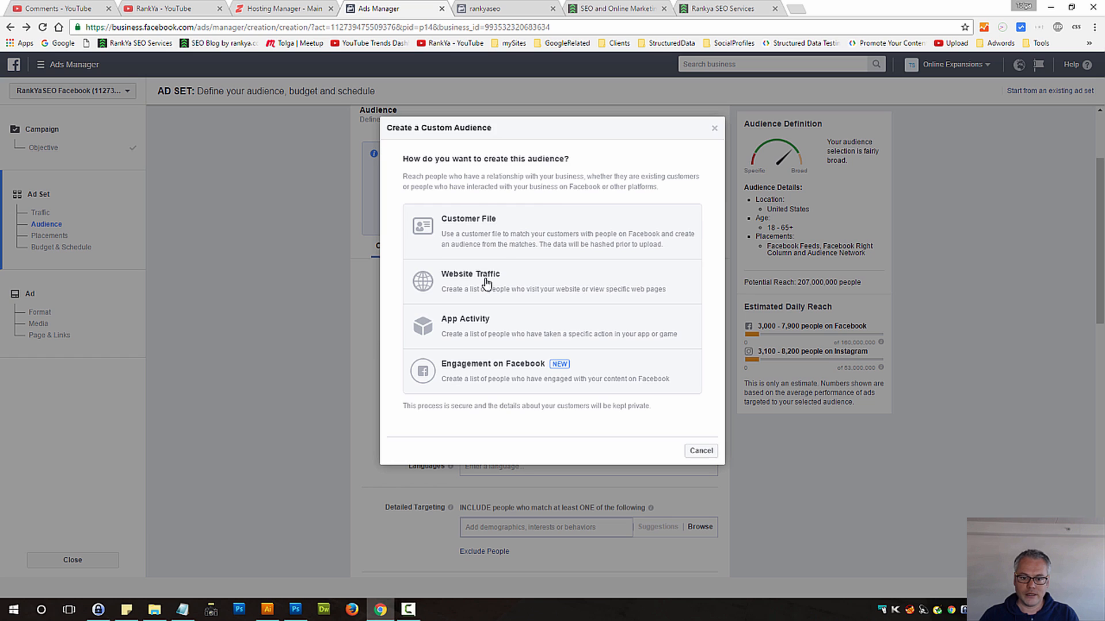
pyautogui.click(486, 283)
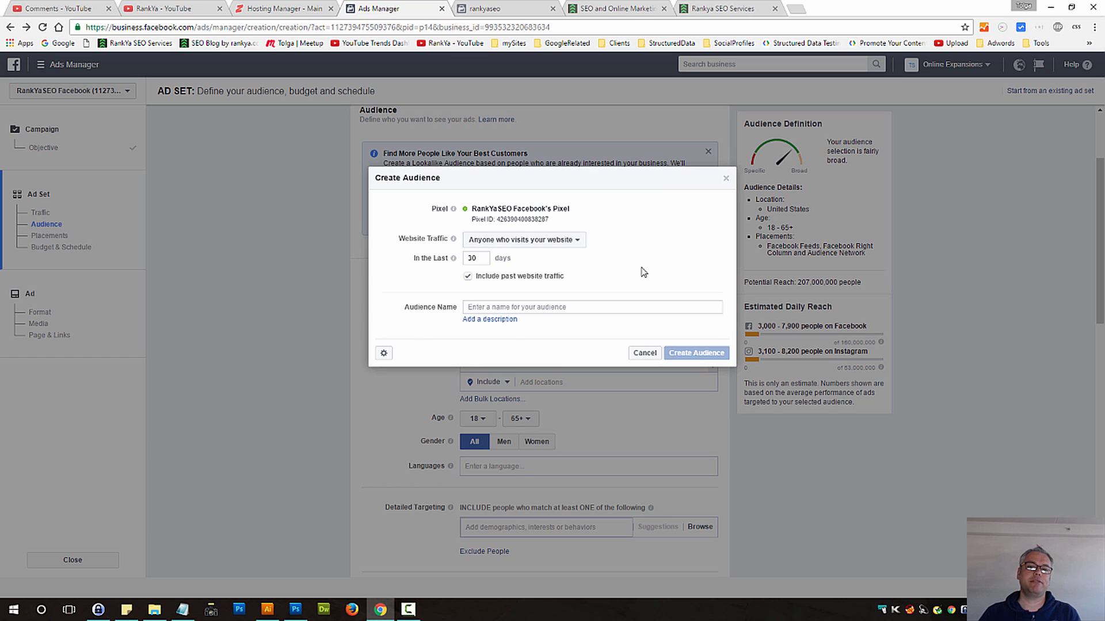
pyautogui.click(726, 178)
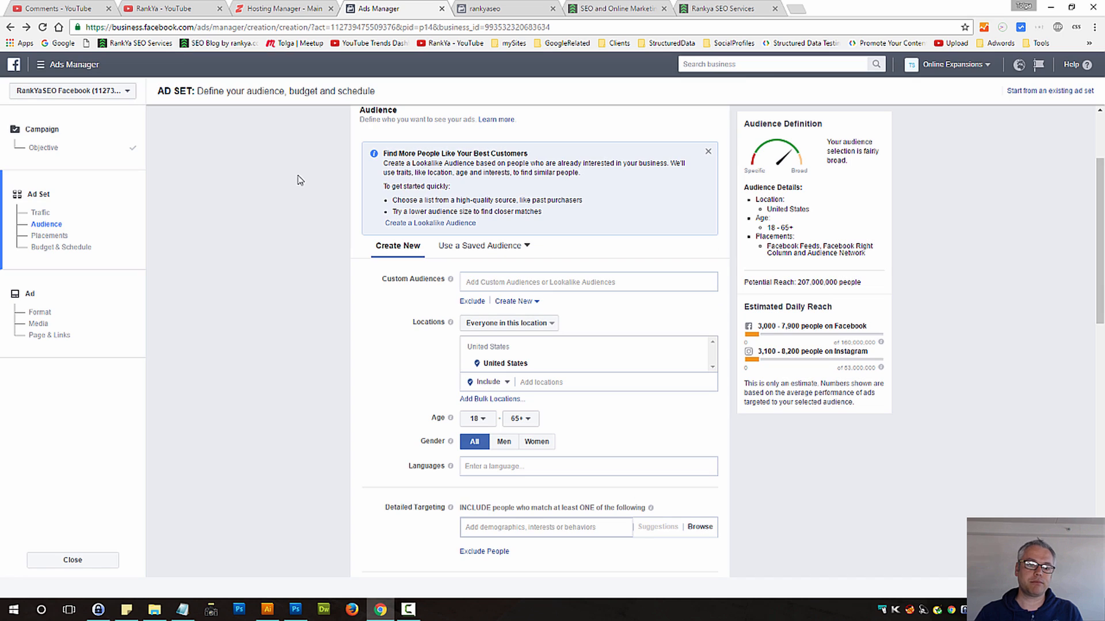
# Open the Facebook Pixel setup with the copy-and-paste option and copy the pixel base code
pyautogui.click(40, 68)
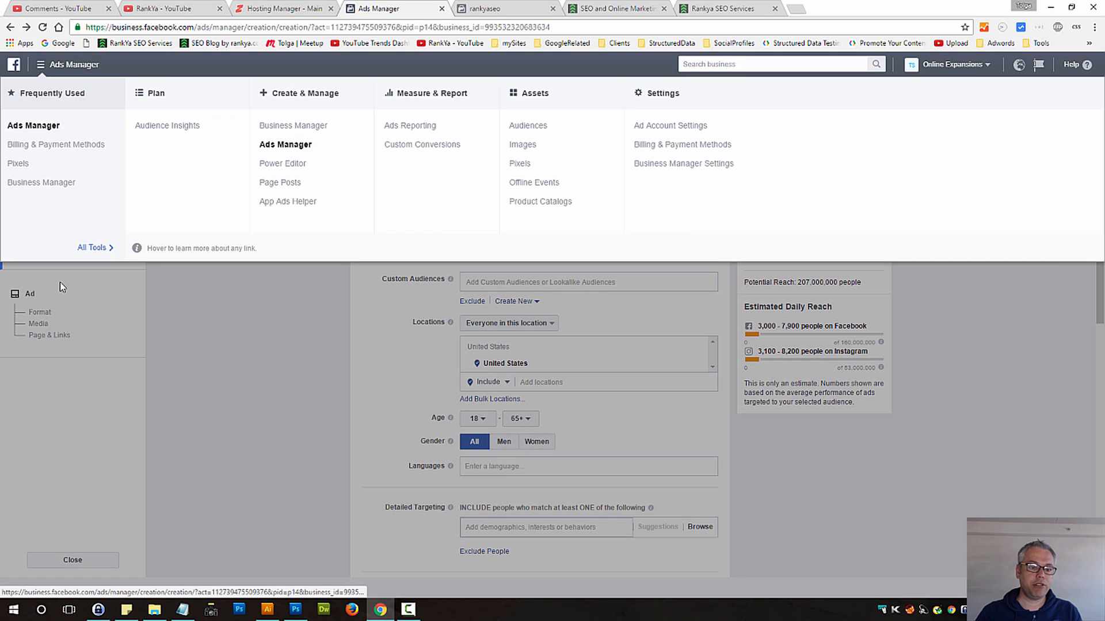
pyautogui.click(520, 165)
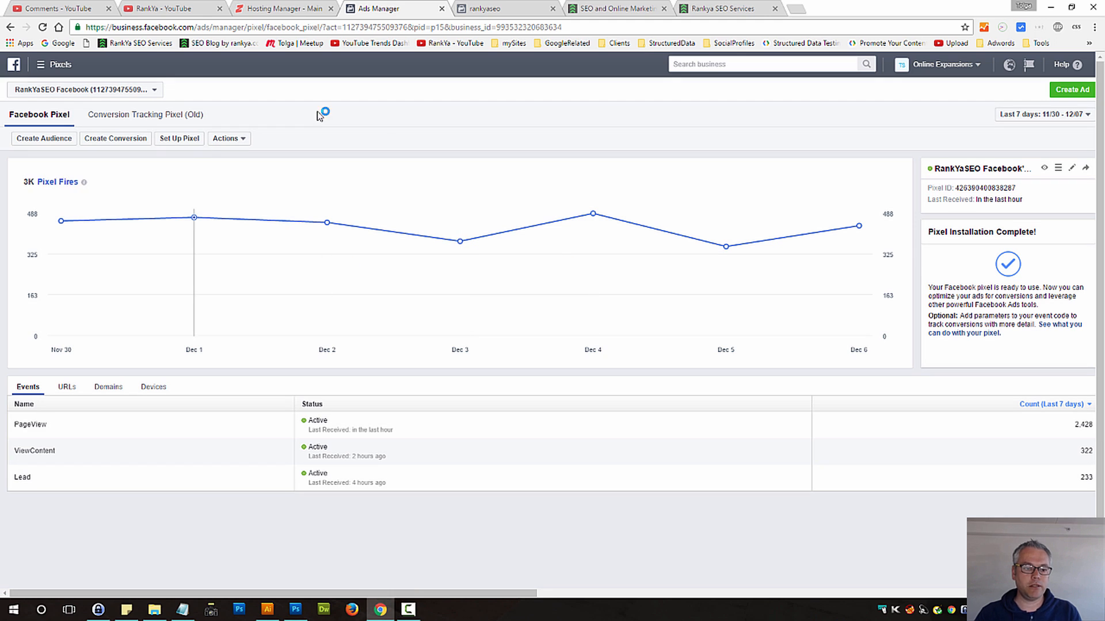
pyautogui.click(180, 138)
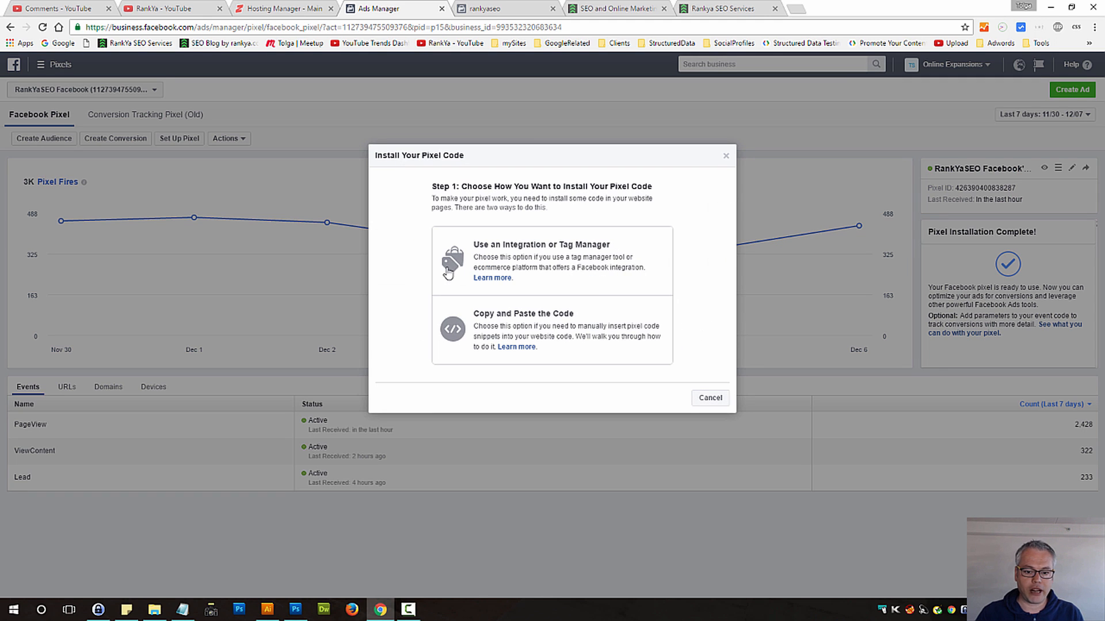
pyautogui.click(518, 336)
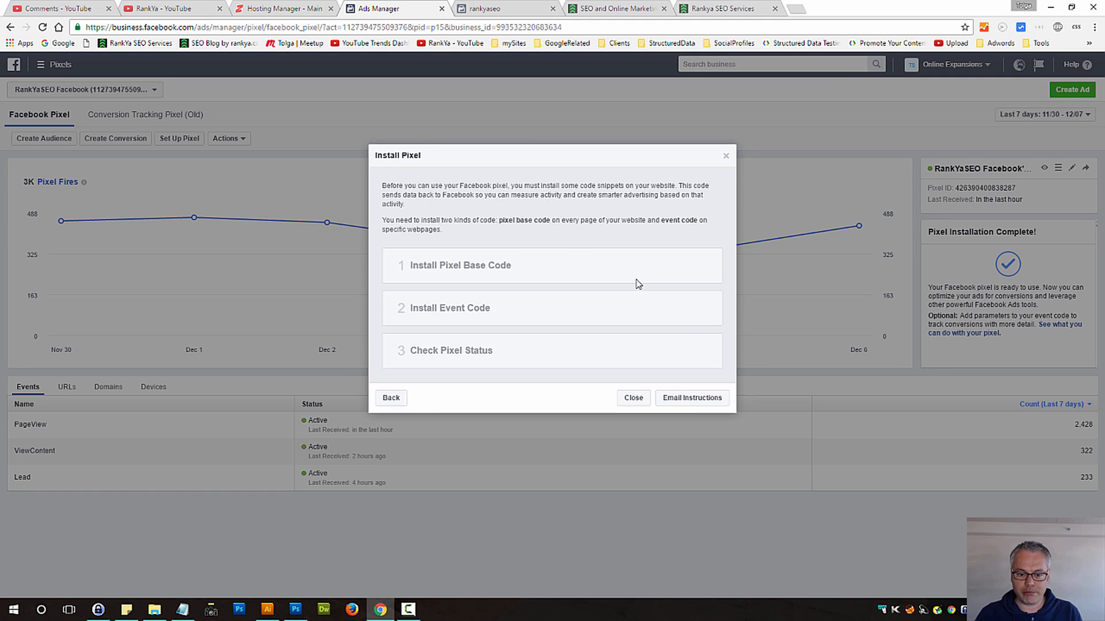
pyautogui.click(494, 256)
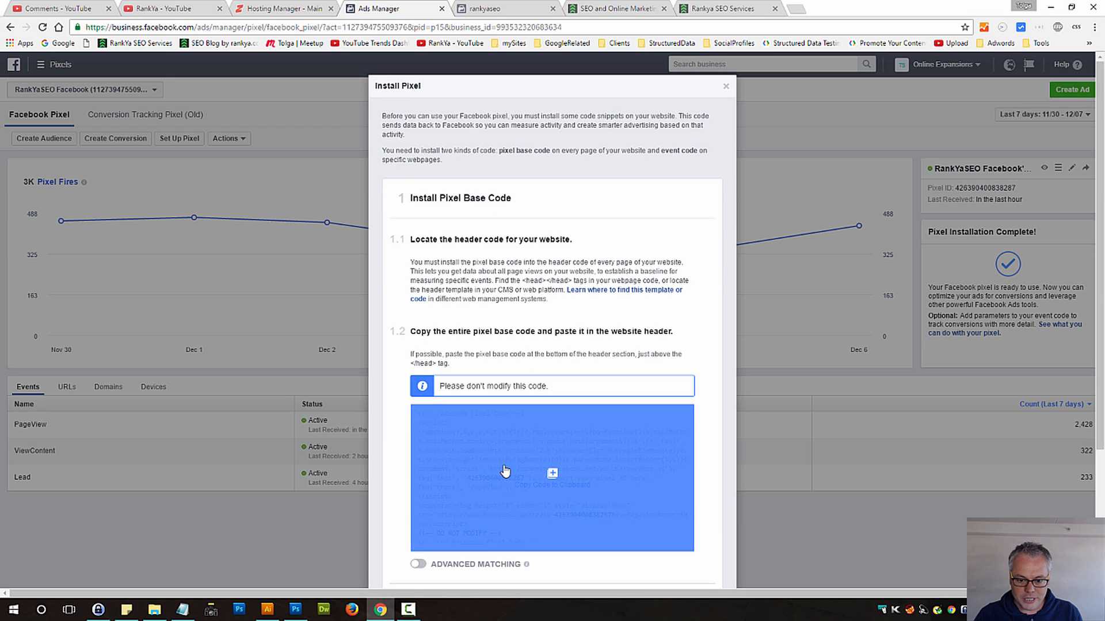
pyautogui.click(504, 471)
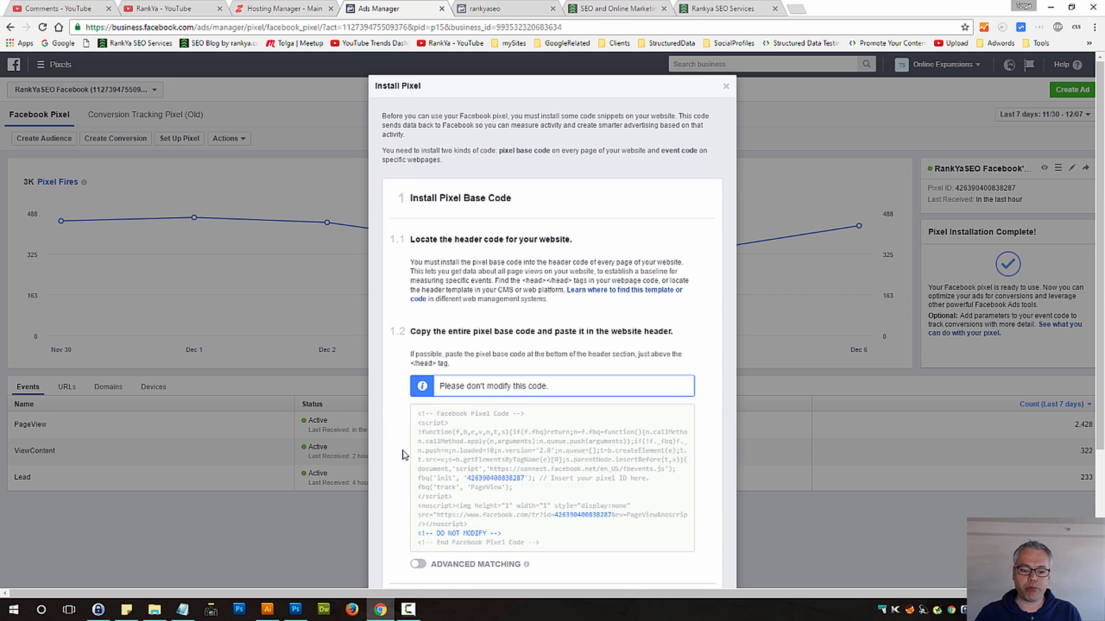
# Switch to Notepad and copy the entire Facebook pixel code from the untitled file
pyautogui.click(183, 609)
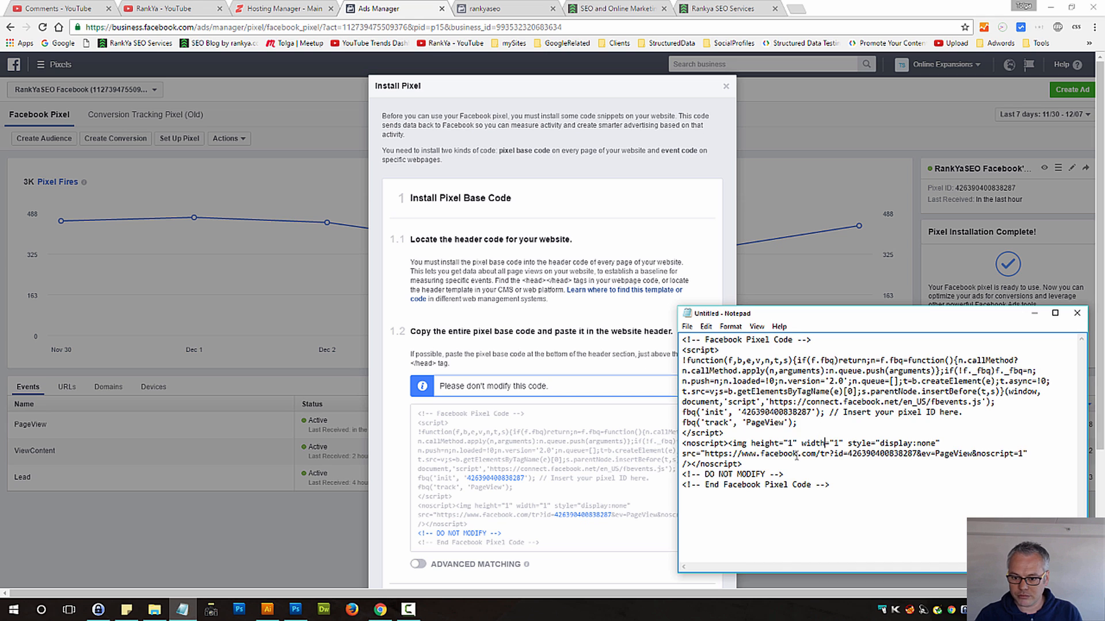
pyautogui.hotkey('ctrl', 'a')
pyautogui.rightClick(766, 377)
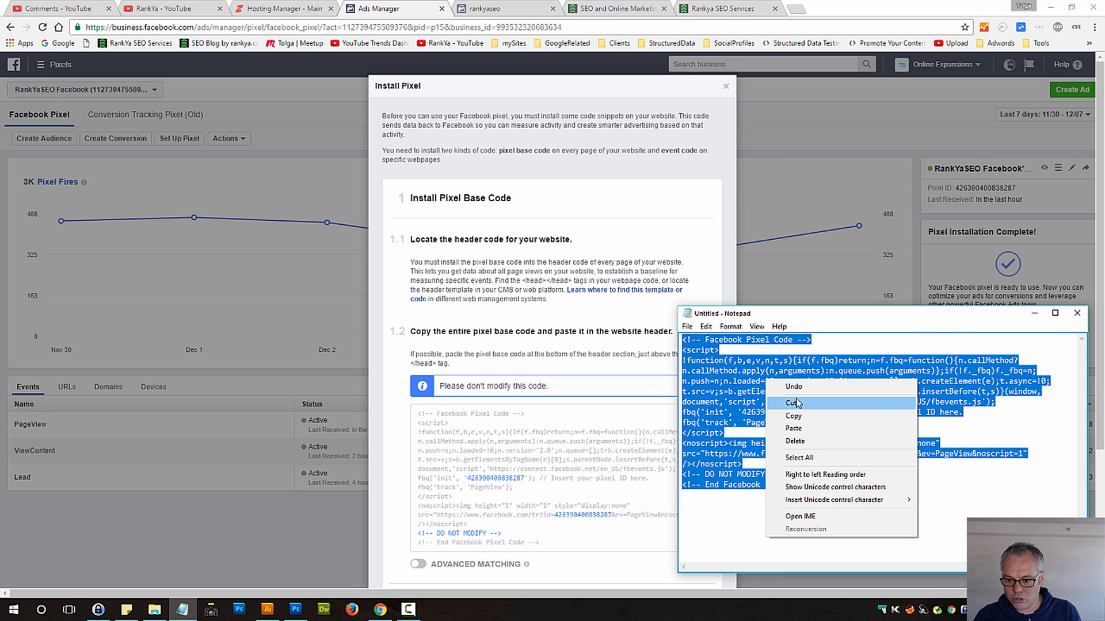
pyautogui.click(793, 416)
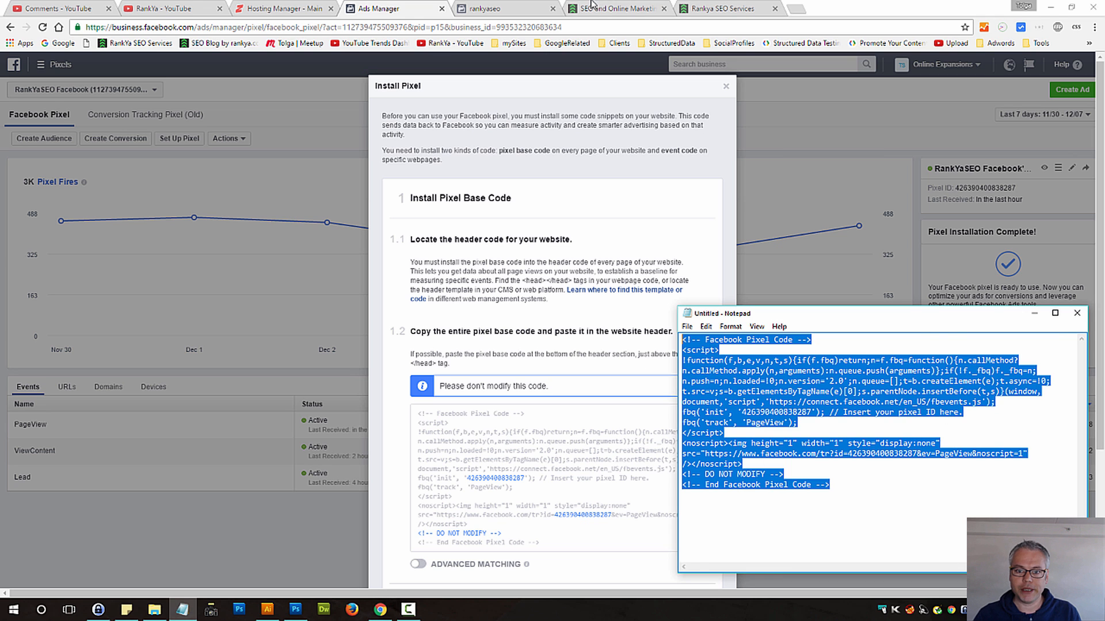
# Switch to the RankYa Blog site, open its WordPress dashboard in a new tab and load the theme's header.php for editing
pyautogui.click(627, 10)
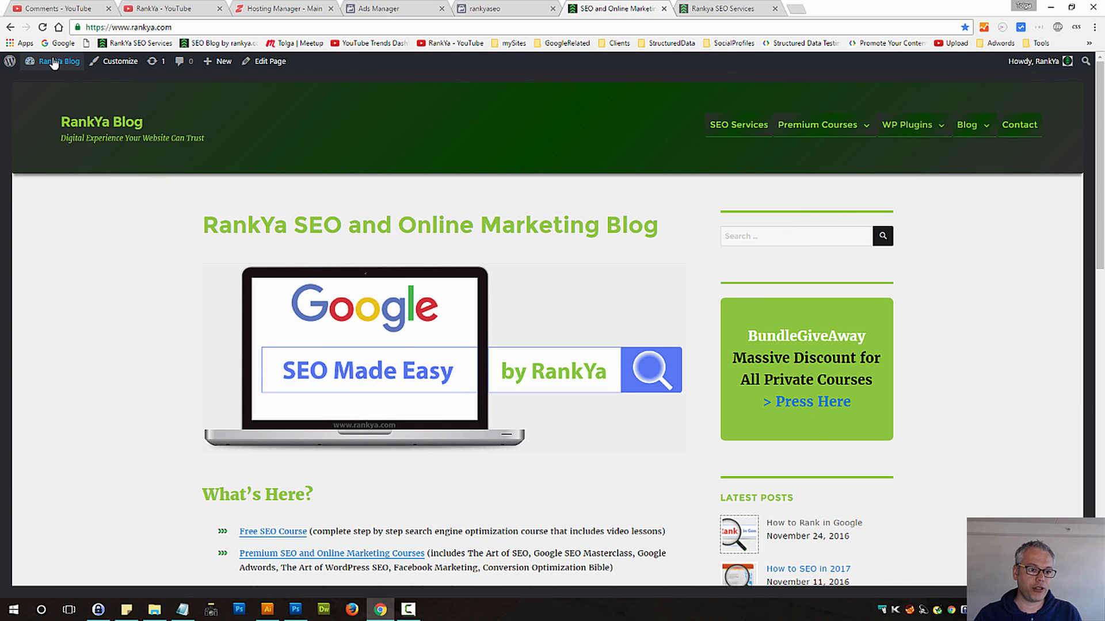
pyautogui.moveTo(54, 63)
pyautogui.middleClick(38, 84)
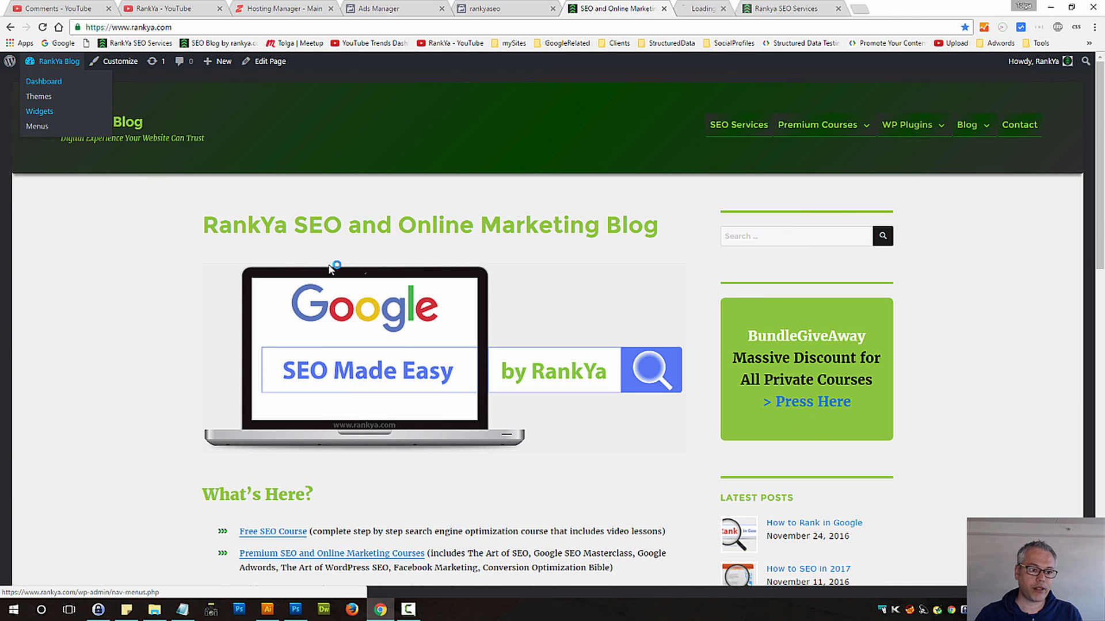
pyautogui.click(712, 11)
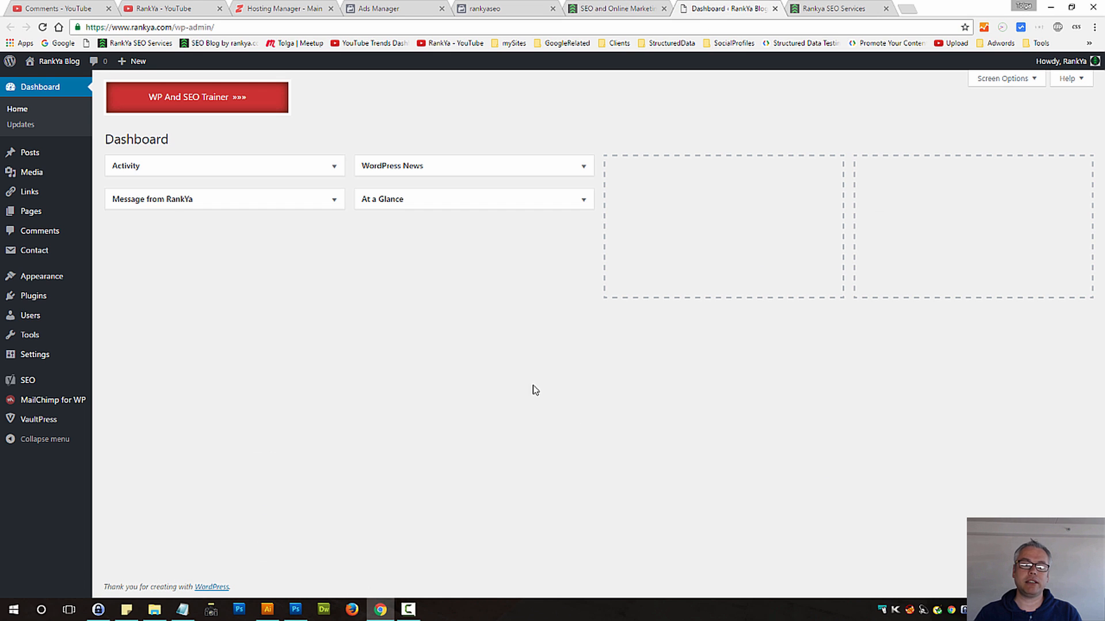
pyautogui.moveTo(23, 280)
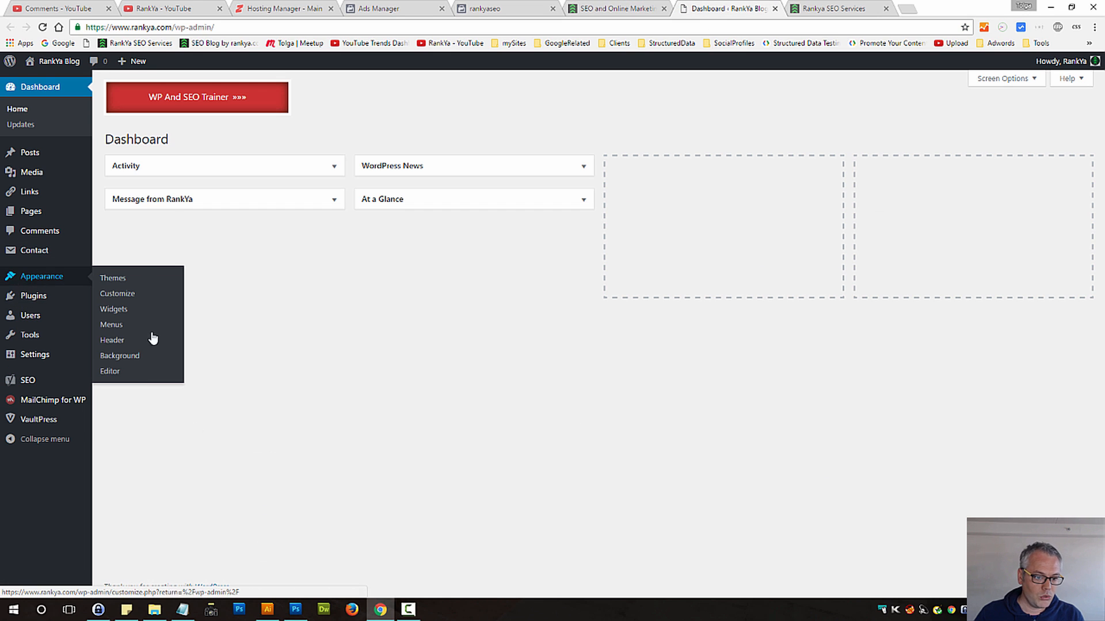
pyautogui.click(110, 373)
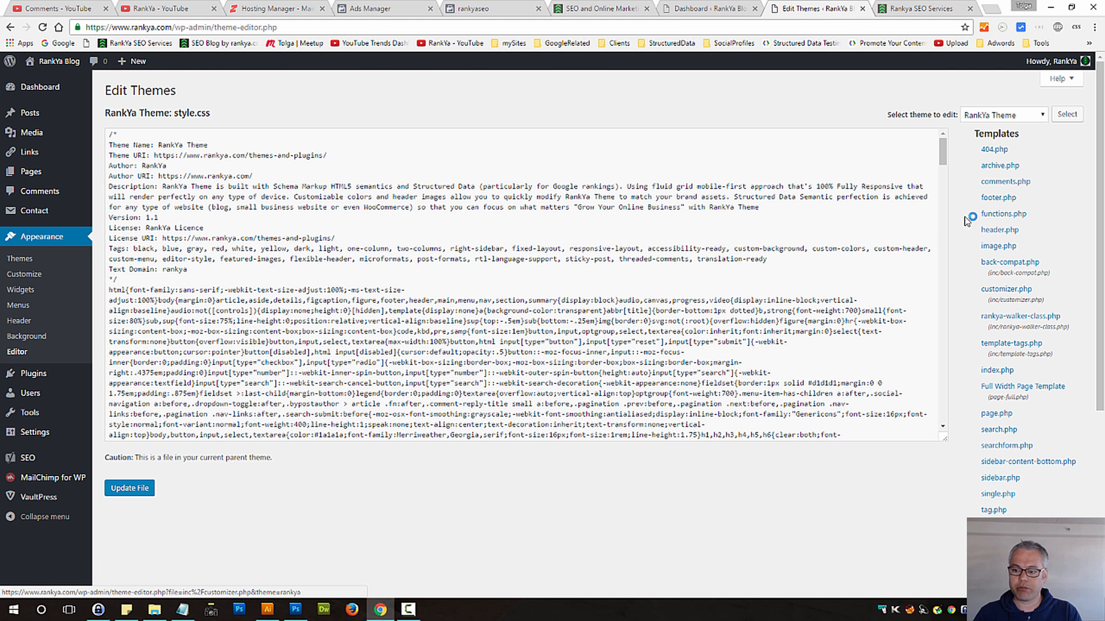
pyautogui.click(1000, 230)
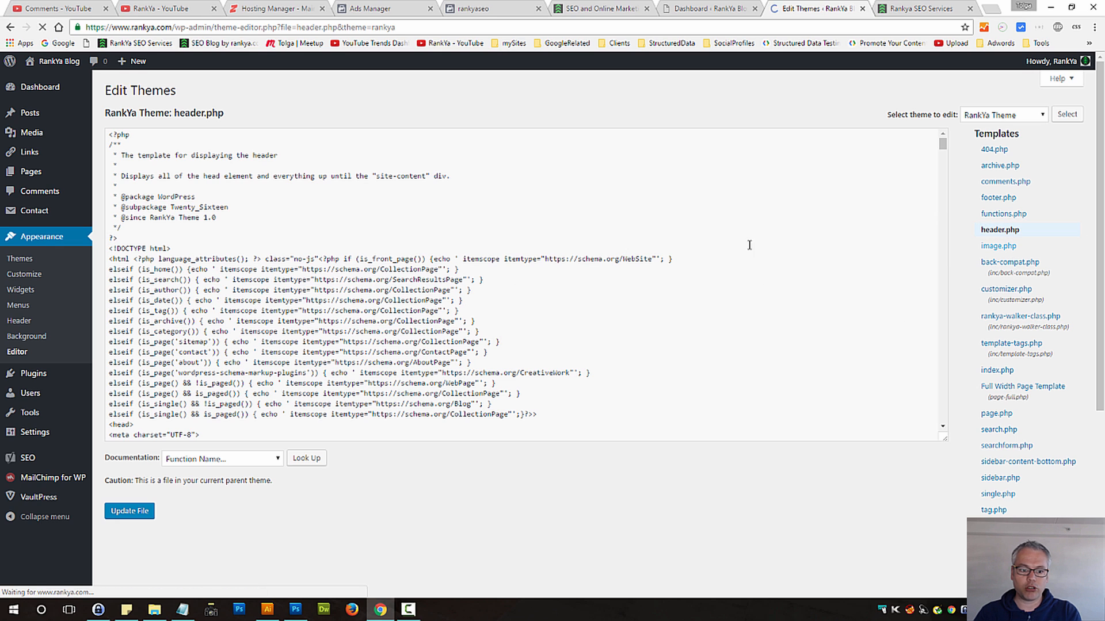
# Check the pixel code in Notepad and search the header.php code for "facebook"
pyautogui.hotkey('ctrl', 'f')
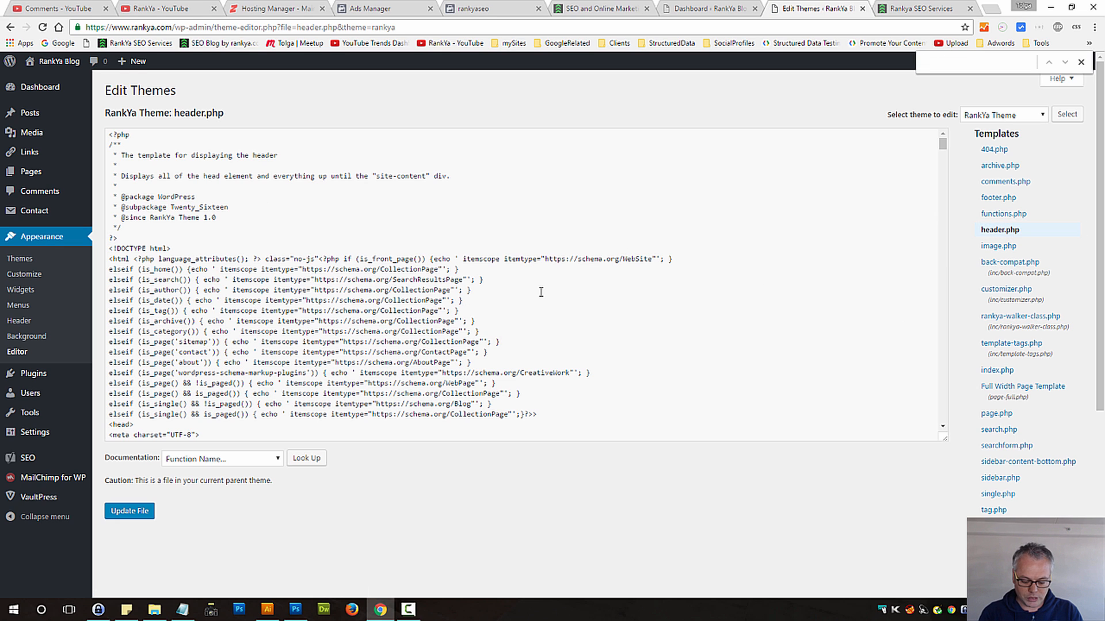
pyautogui.click(182, 610)
pyautogui.click(942, 453)
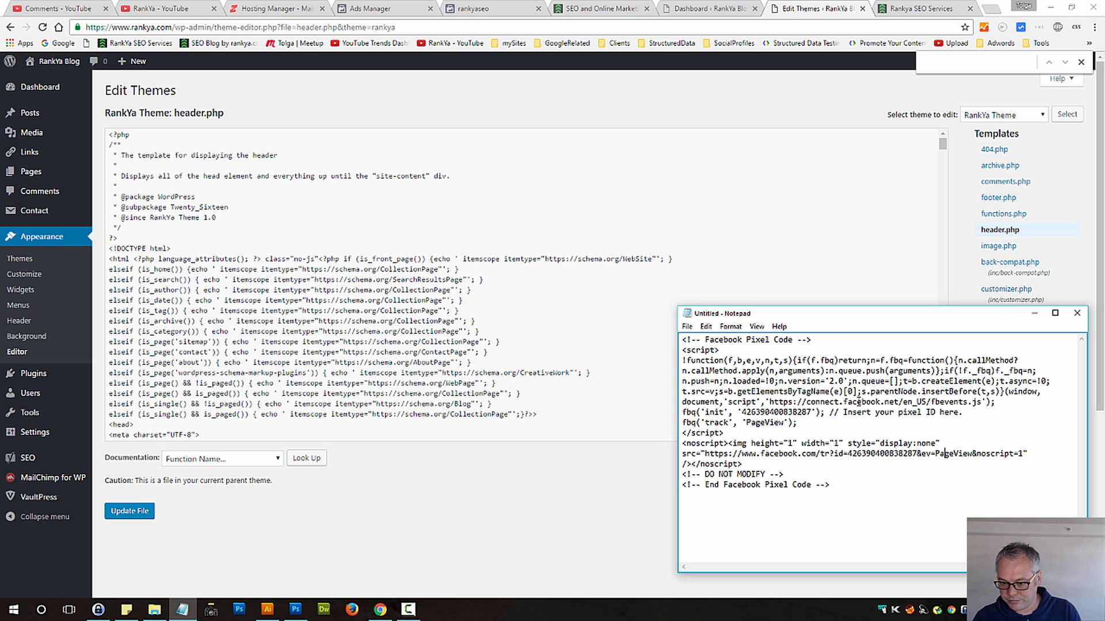
pyautogui.click(823, 476)
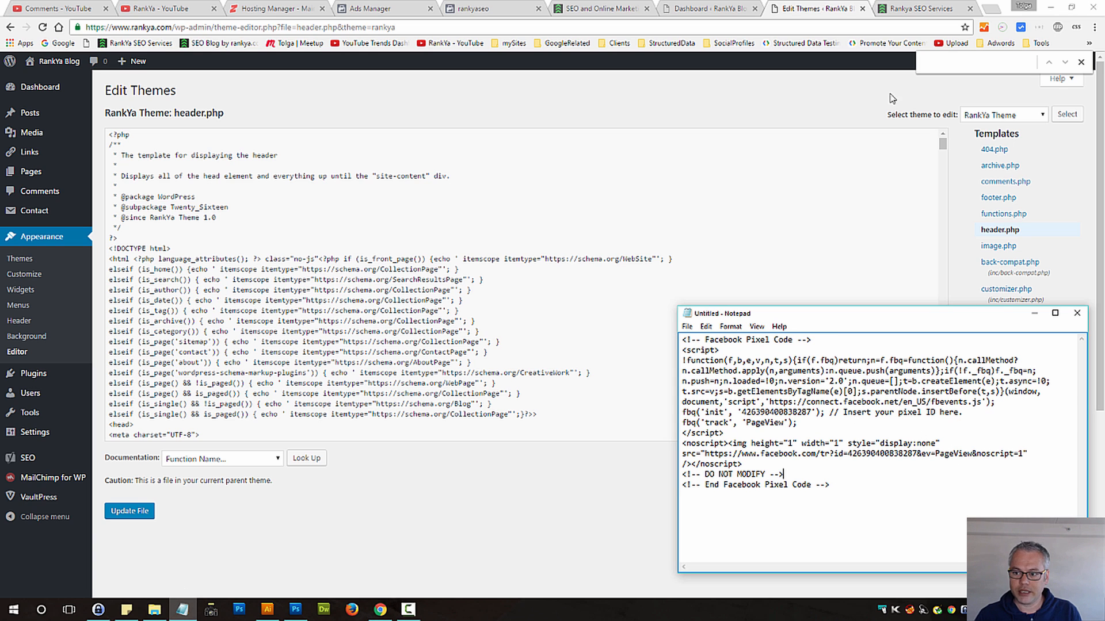
pyautogui.click(946, 57)
pyautogui.write('facebook')
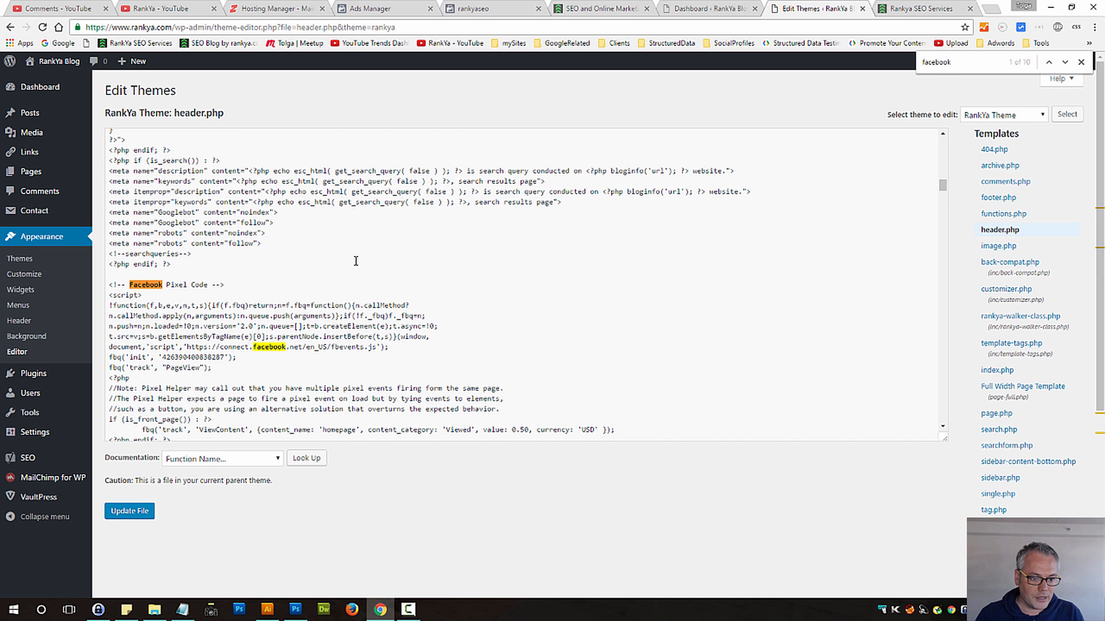
# Examine the existing Facebook pixel code in header.php, including its event tracking conditions and the code around it
pyautogui.click(345, 273)
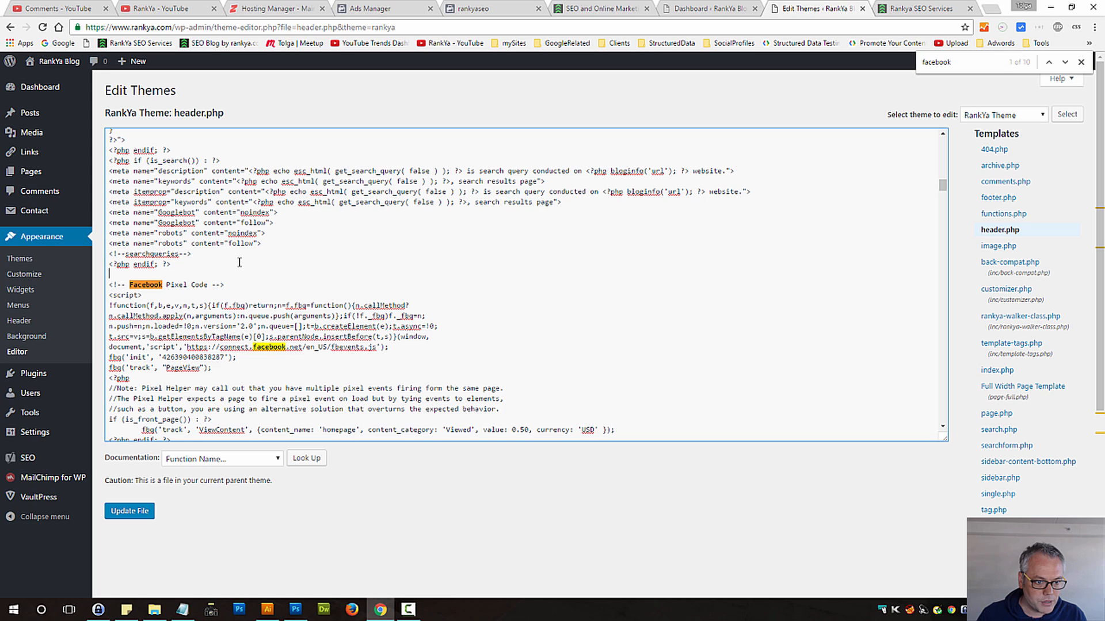
pyautogui.scroll(4, 190, 299)
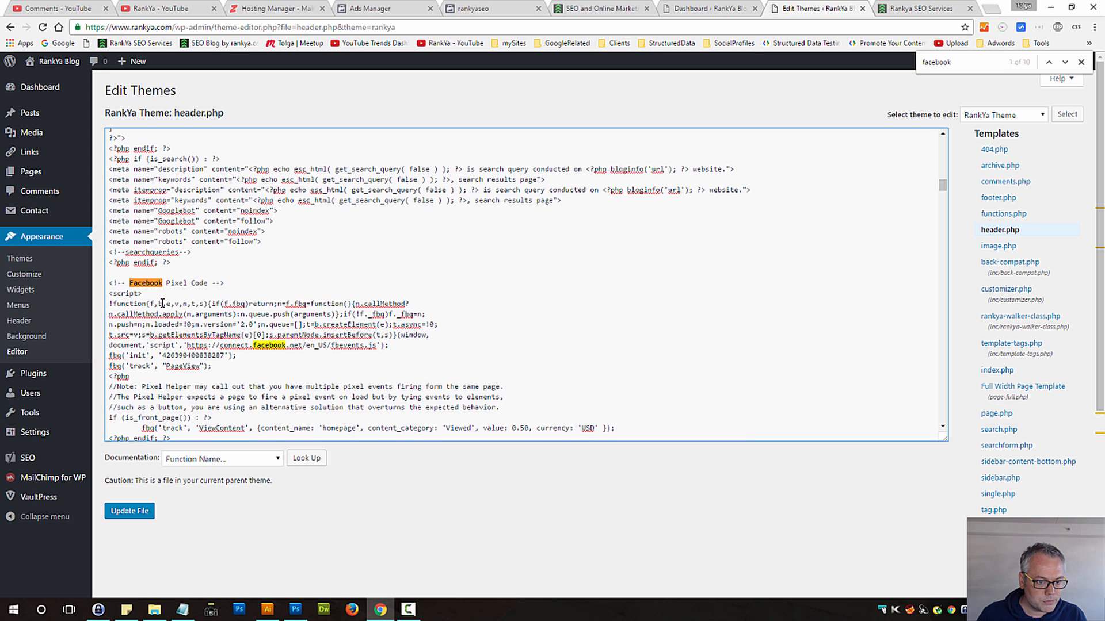
pyautogui.scroll(3, 205, 281)
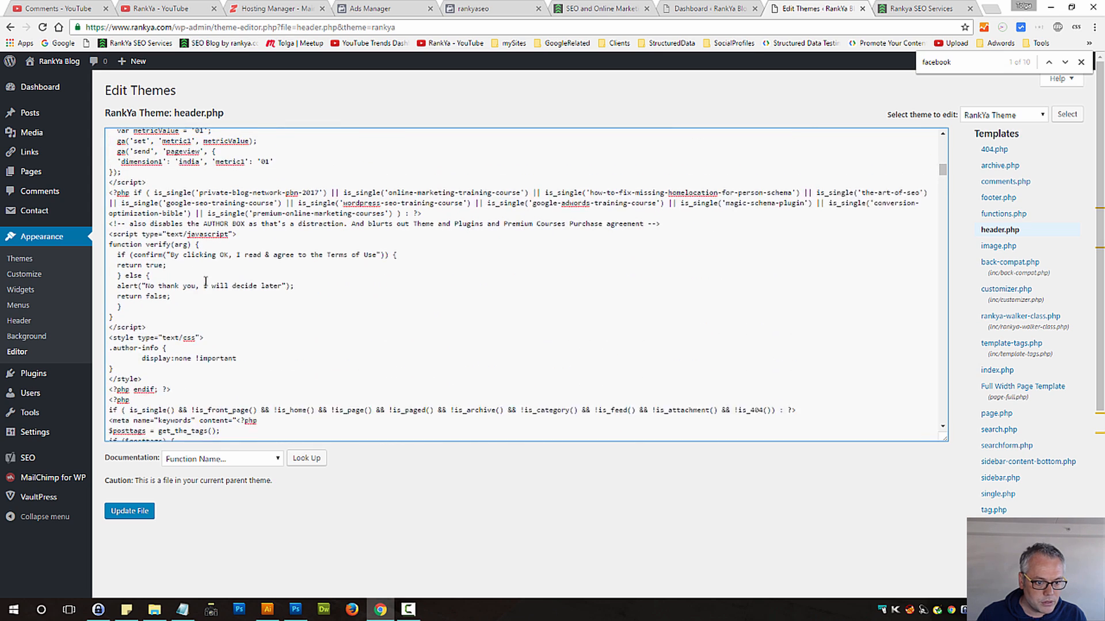
pyautogui.scroll(-5, 213, 325)
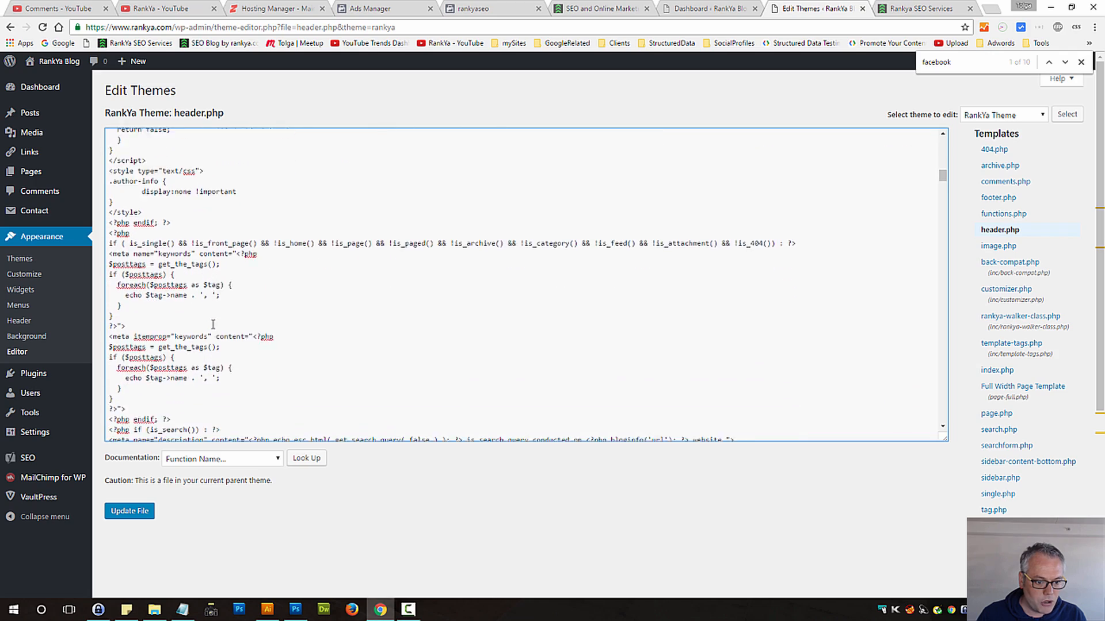
pyautogui.scroll(-4, 213, 326)
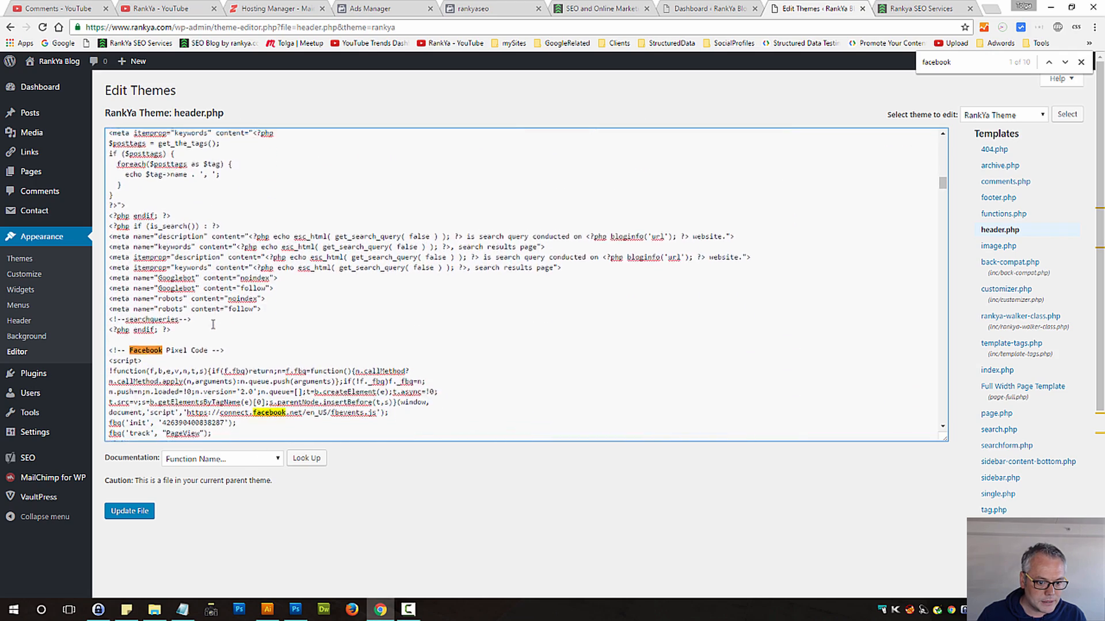
pyautogui.scroll(-2, 213, 326)
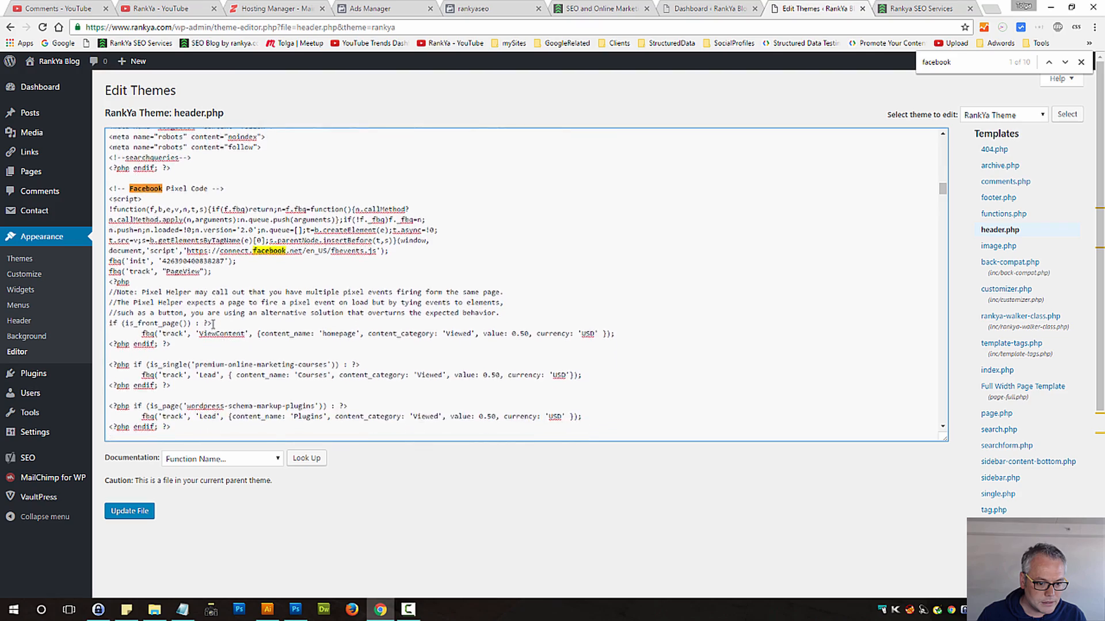
pyautogui.scroll(-3, 213, 325)
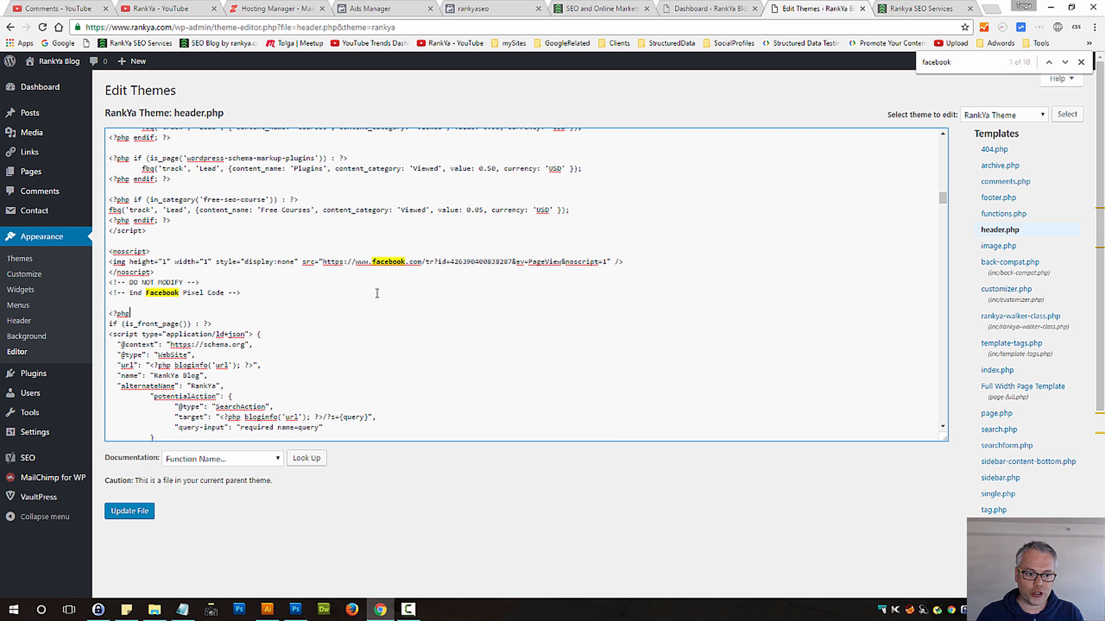
pyautogui.click(812, 232)
# Search header.php for "<head" and highlight the opening head tag
pyautogui.click(958, 64)
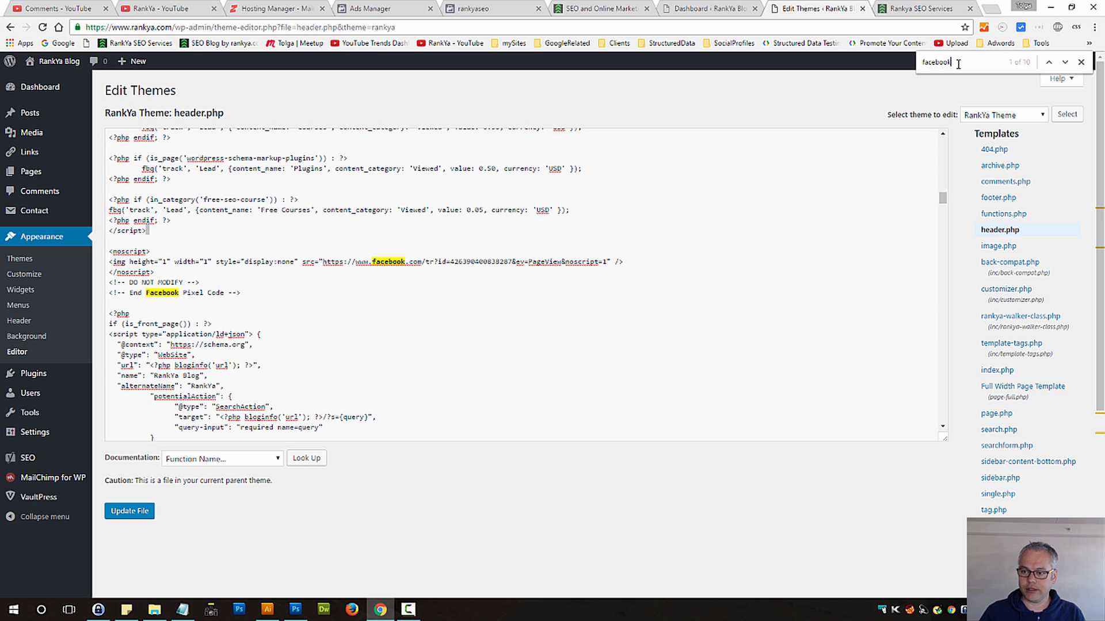
pyautogui.moveTo(963, 63); pyautogui.dragTo(899, 68)
pyautogui.write('<head')
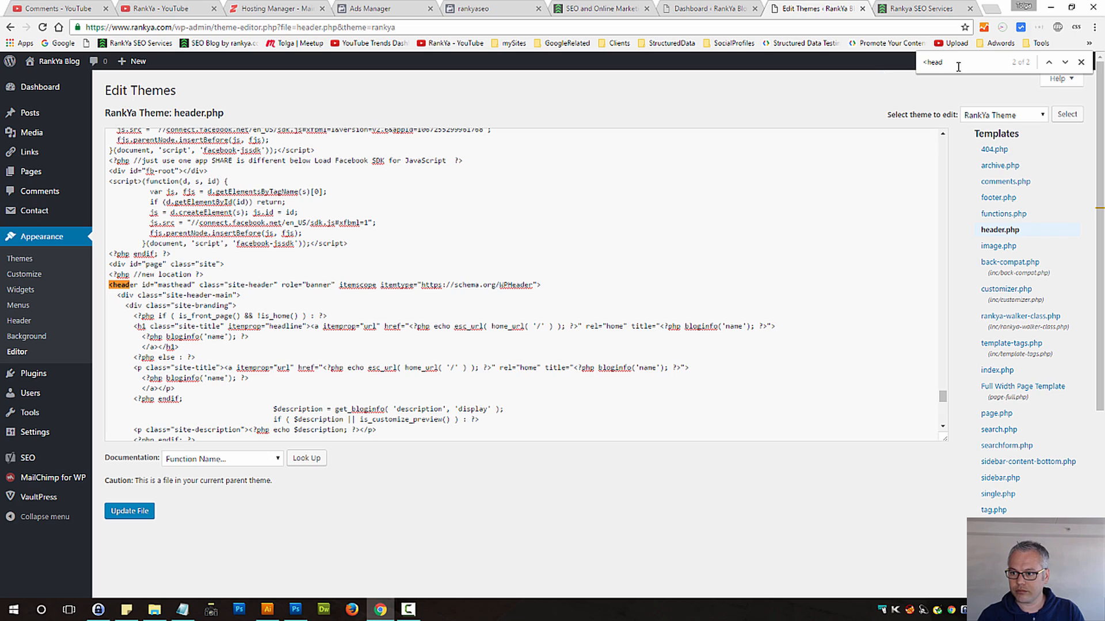
pyautogui.click(1049, 62)
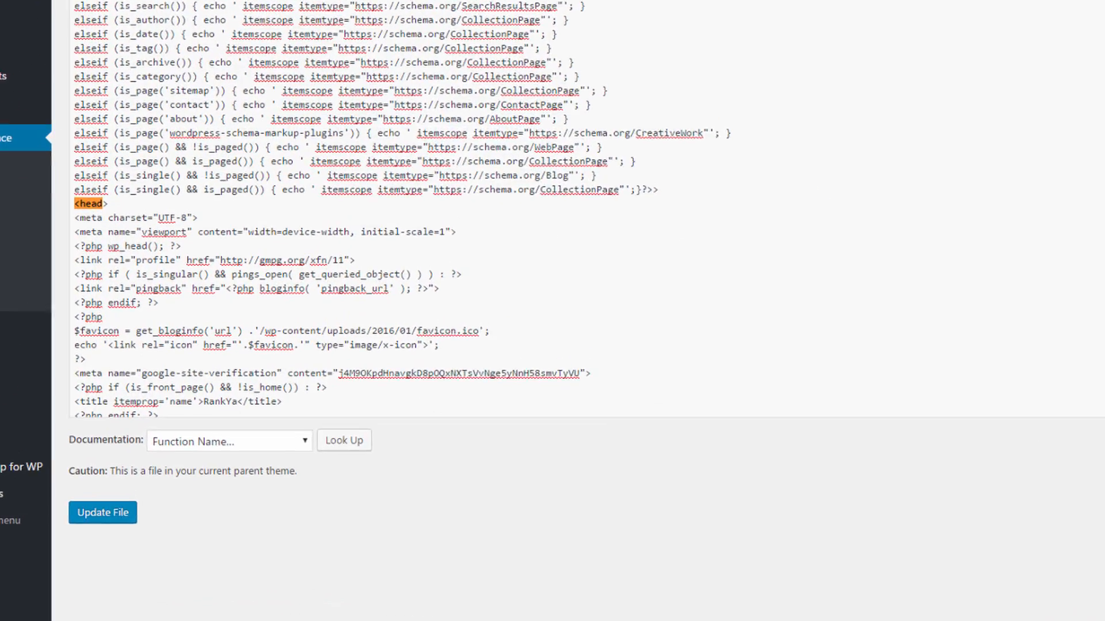
pyautogui.moveTo(68, 65); pyautogui.dragTo(6, 66)
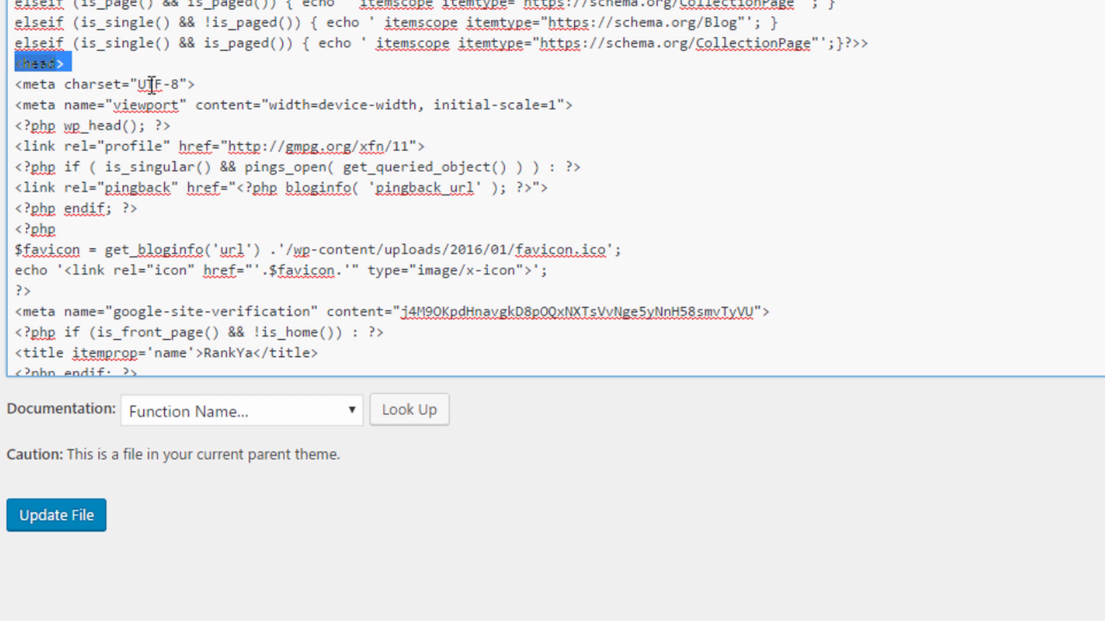
# Search header.php for "<body" and highlight the closing head tag together with the start of the body tag
pyautogui.hotkey('ctrl', 'f')
pyautogui.press('BackSpace')
pyautogui.press('BackSpace')
pyautogui.press('BackSpace')
pyautogui.press('BackSpace')
pyautogui.press('BackSpace')
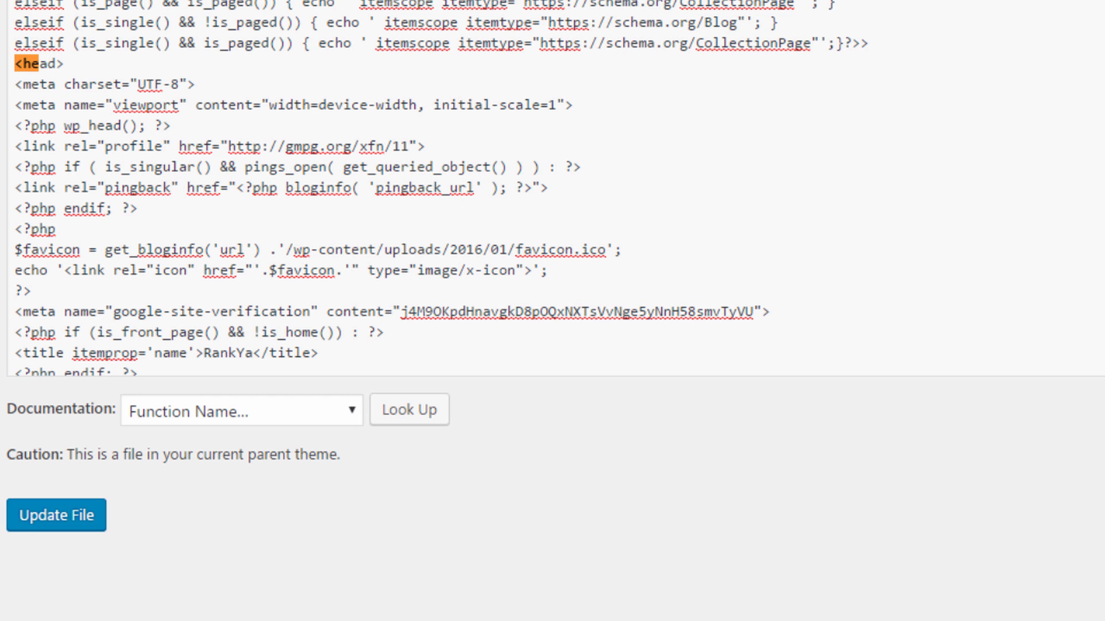
pyautogui.write('body')
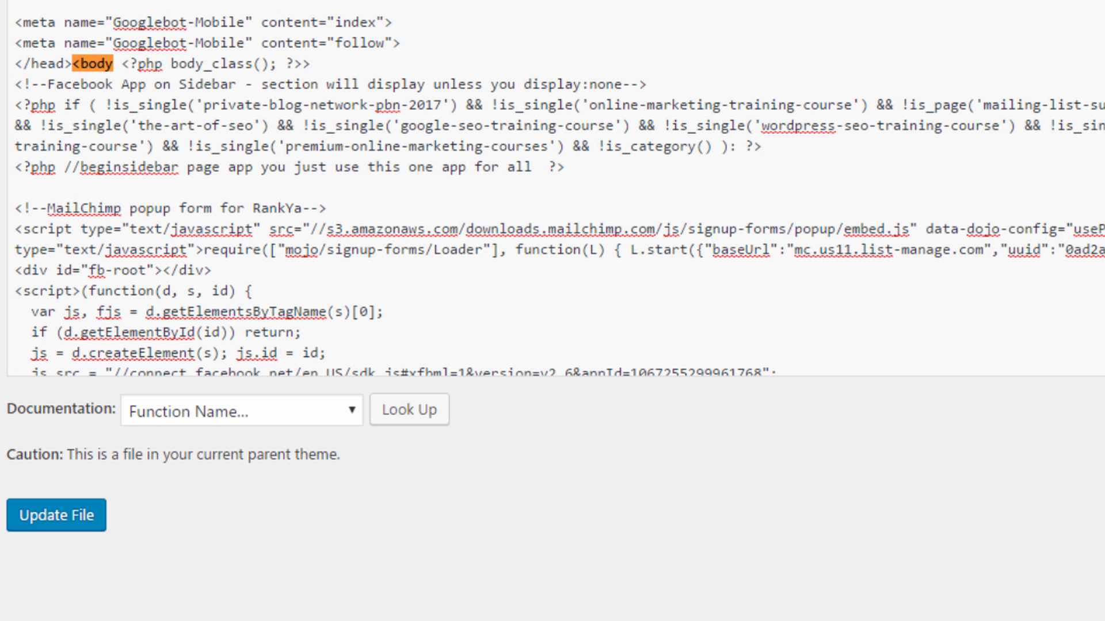
pyautogui.click(74, 65)
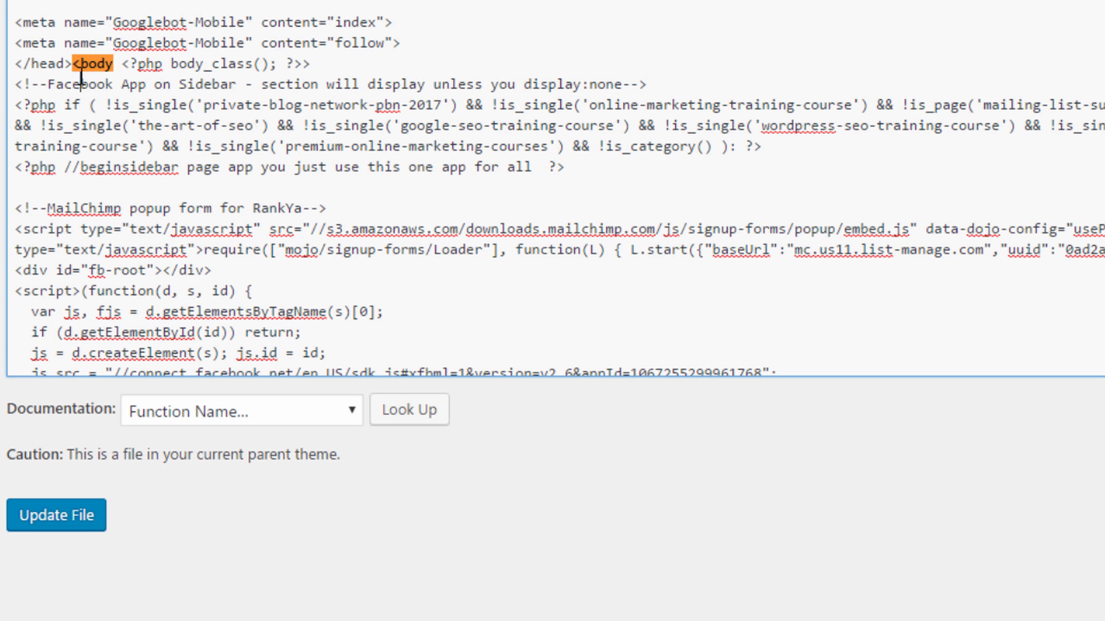
pyautogui.moveTo(14, 63); pyautogui.dragTo(114, 60)
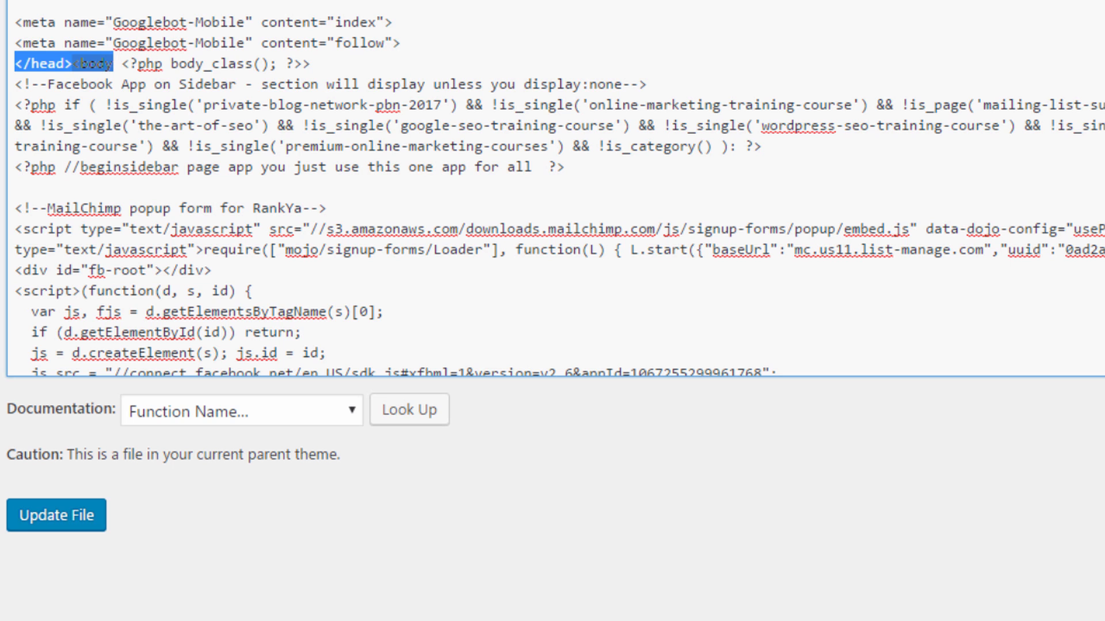
# Paste the Facebook pixel code on blank lines just above the closing head tag, close the search and reload the theme editor without saving
pyautogui.click(642, 2)
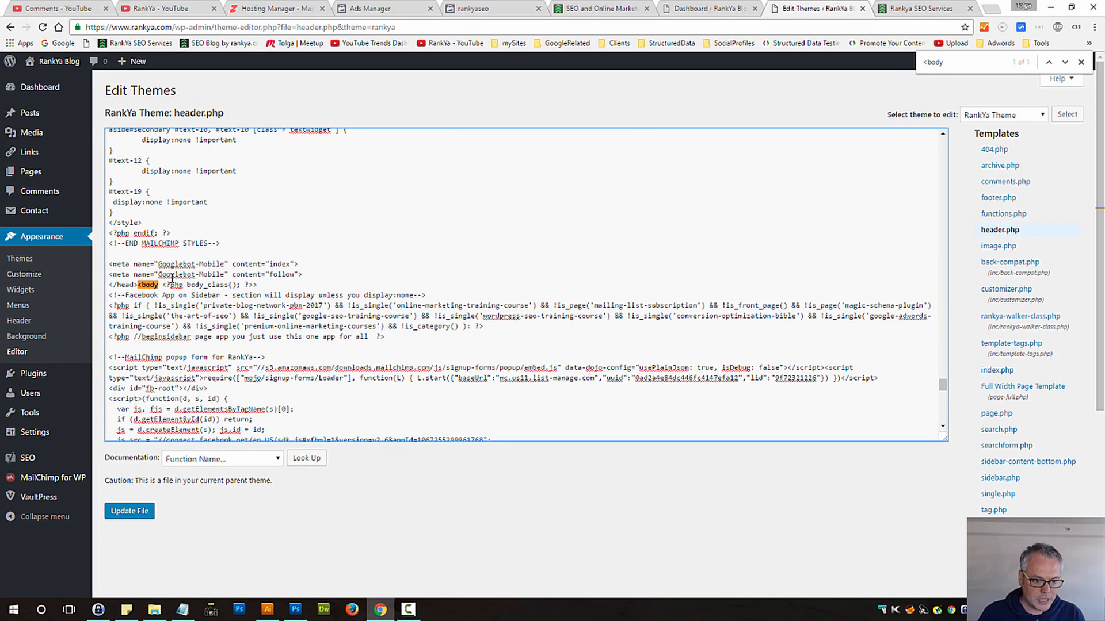
pyautogui.press('Return')
pyautogui.press('Return')
pyautogui.press('Return')
pyautogui.press('Return')
pyautogui.press('Return')
pyautogui.press('Return')
pyautogui.press('Return')
pyautogui.press('Return')
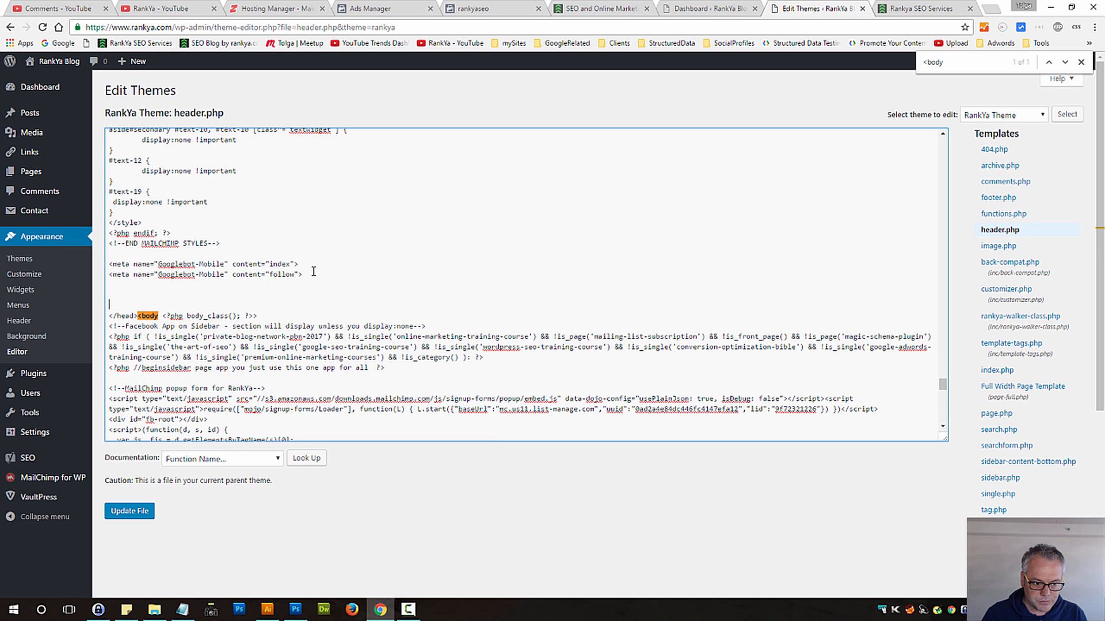
pyautogui.press('Up')
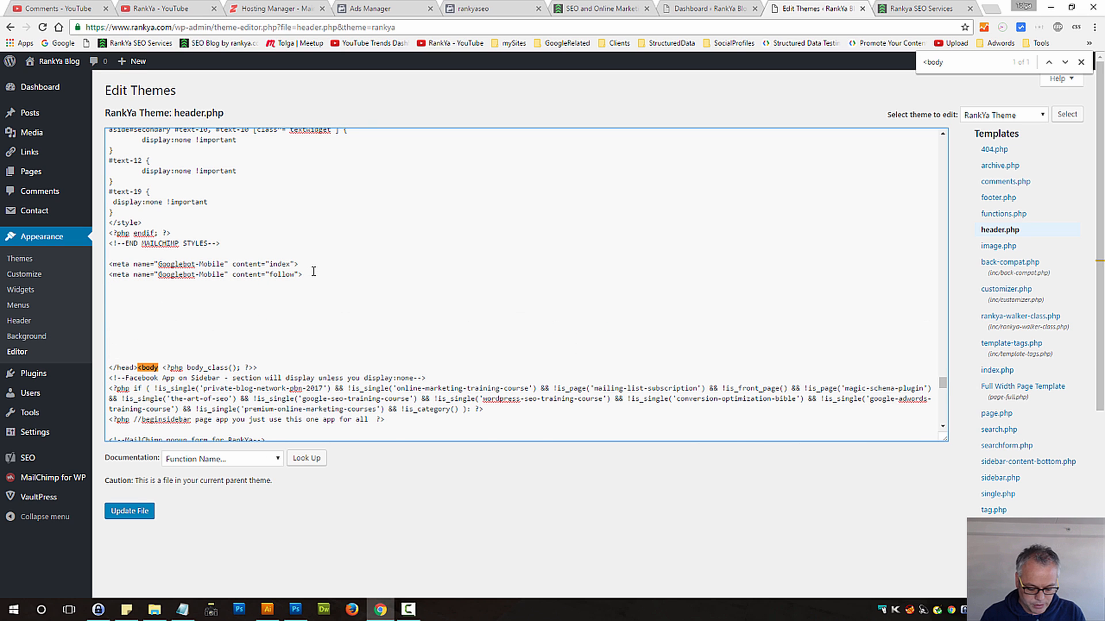
pyautogui.hotkey('ctrl', 'v')
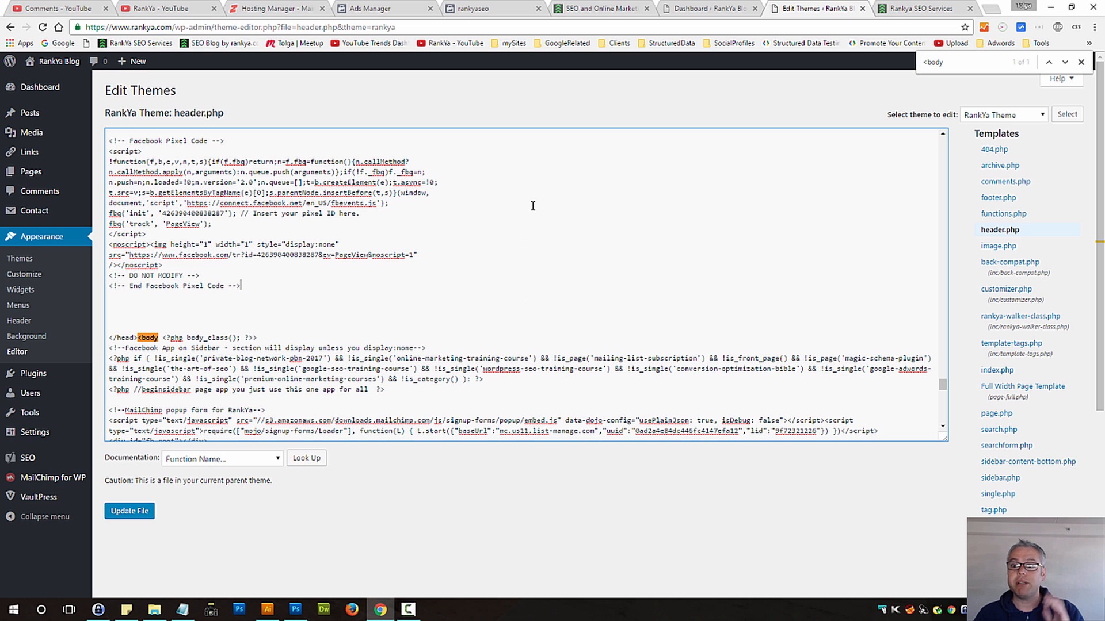
pyautogui.click(1083, 63)
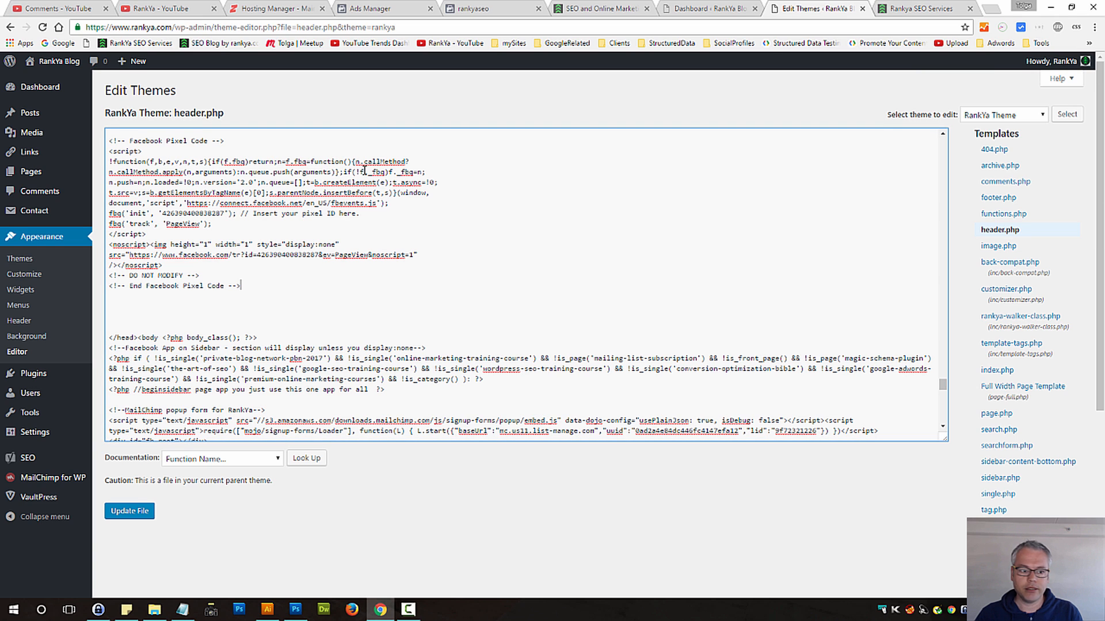
pyautogui.click(25, 355)
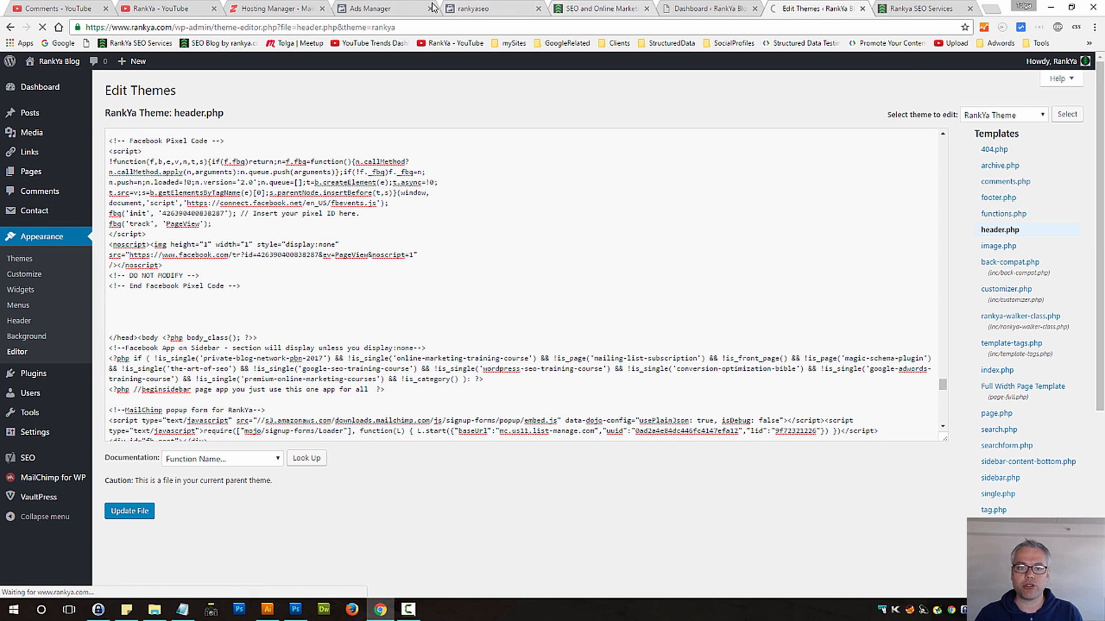
# Return to the Facebook pixel setup in Ads Manager, review the recommended event codes and close the installation dialog
pyautogui.click(374, 8)
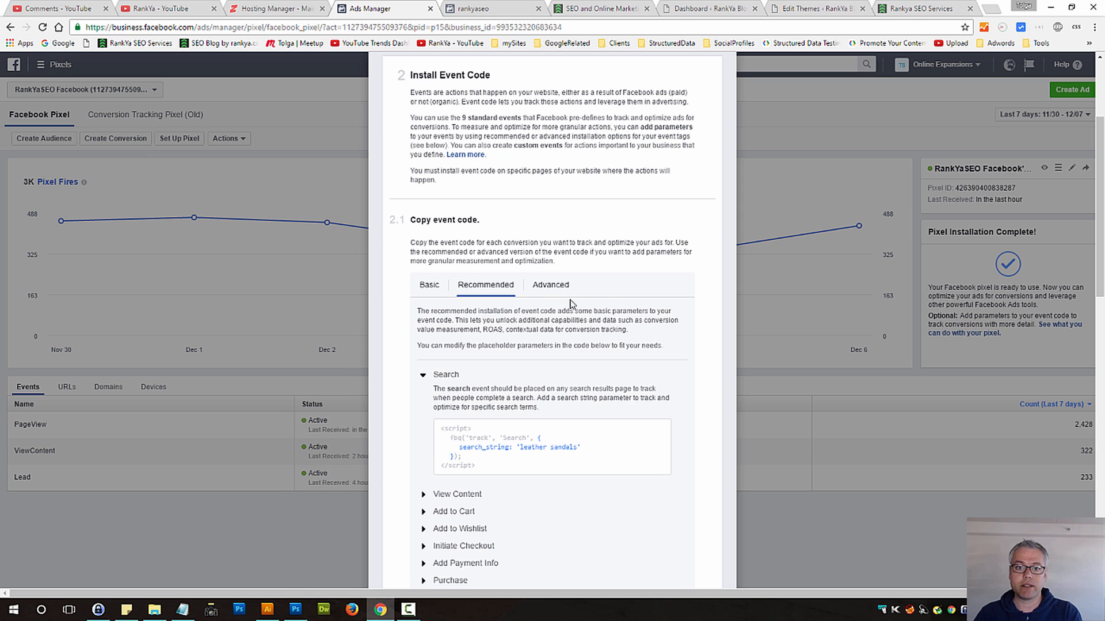
pyautogui.scroll(-2, 575, 357)
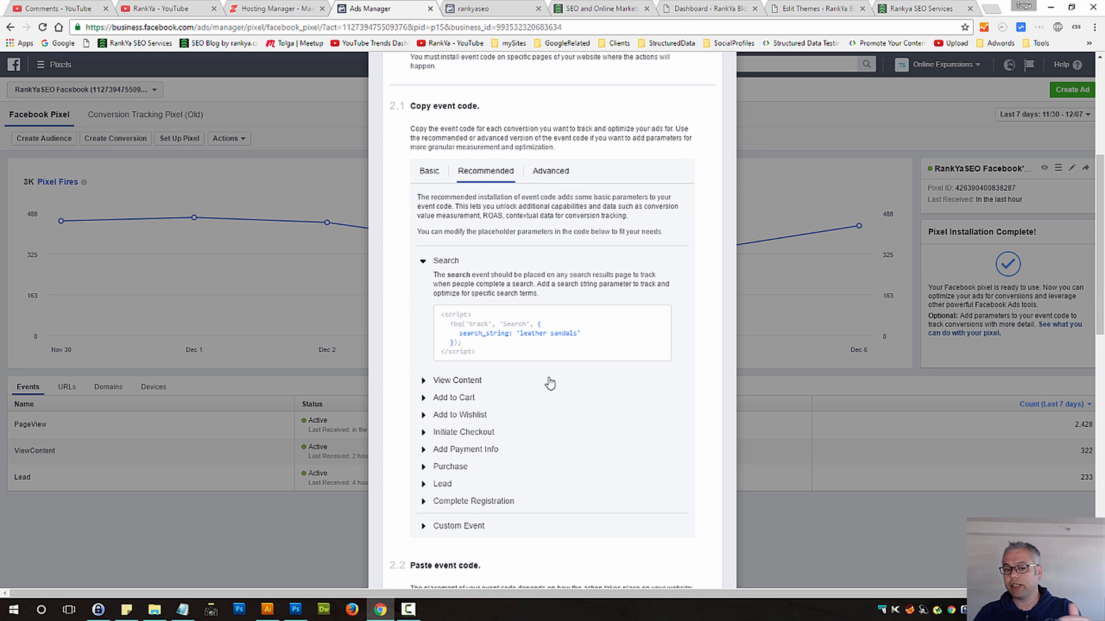
pyautogui.click(800, 320)
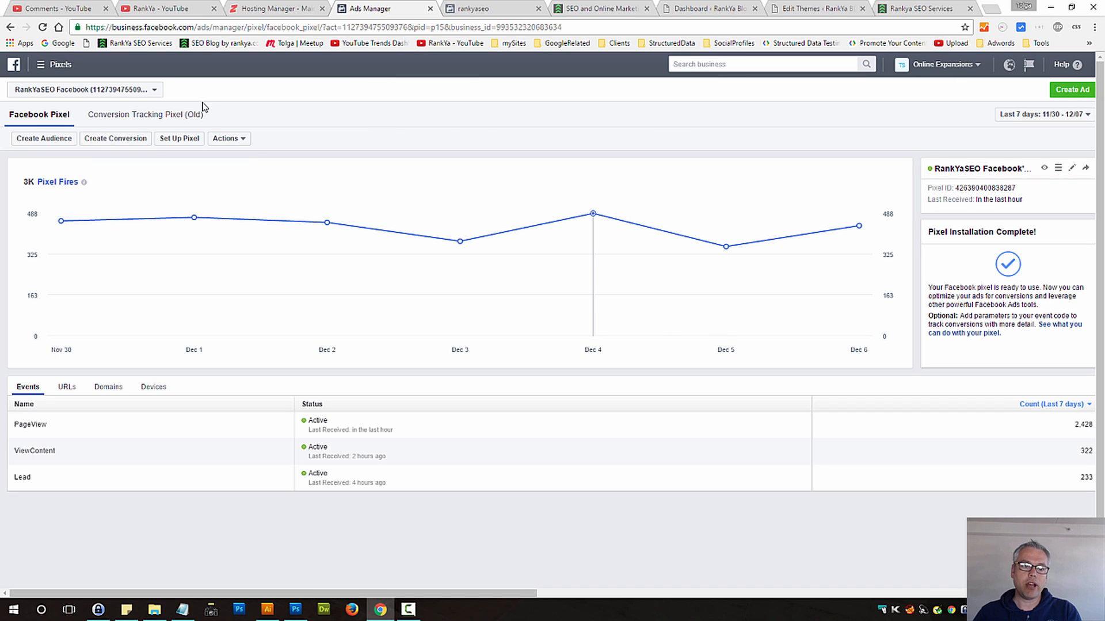
# Create a new campaign in Ads Manager with the Traffic objective, name it Traffic2017 and continue to the ad set
pyautogui.click(42, 65)
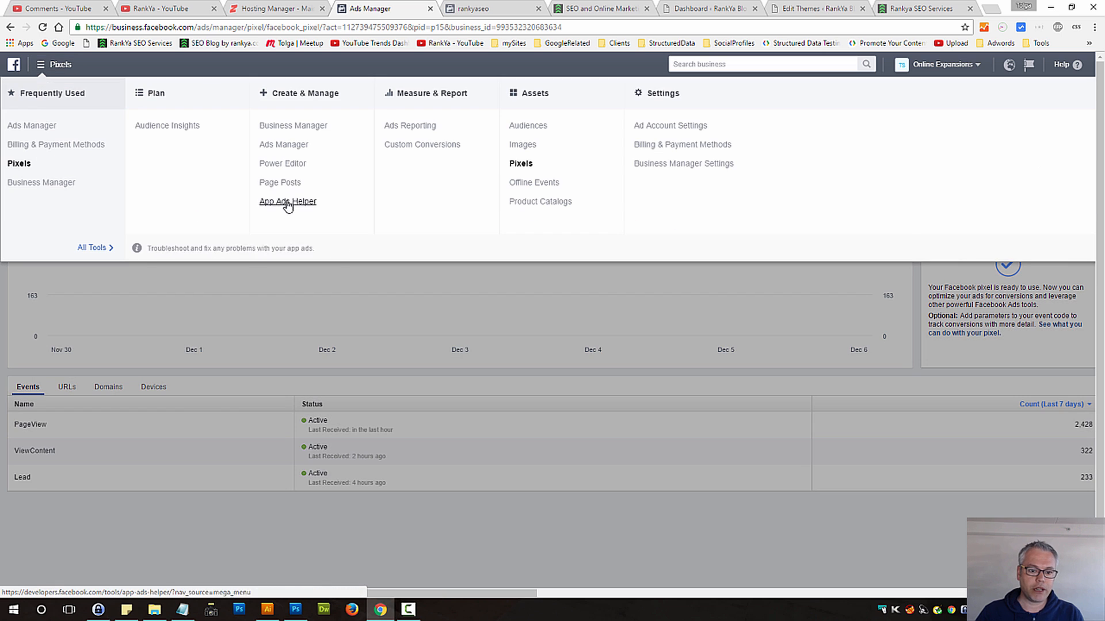
pyautogui.click(284, 144)
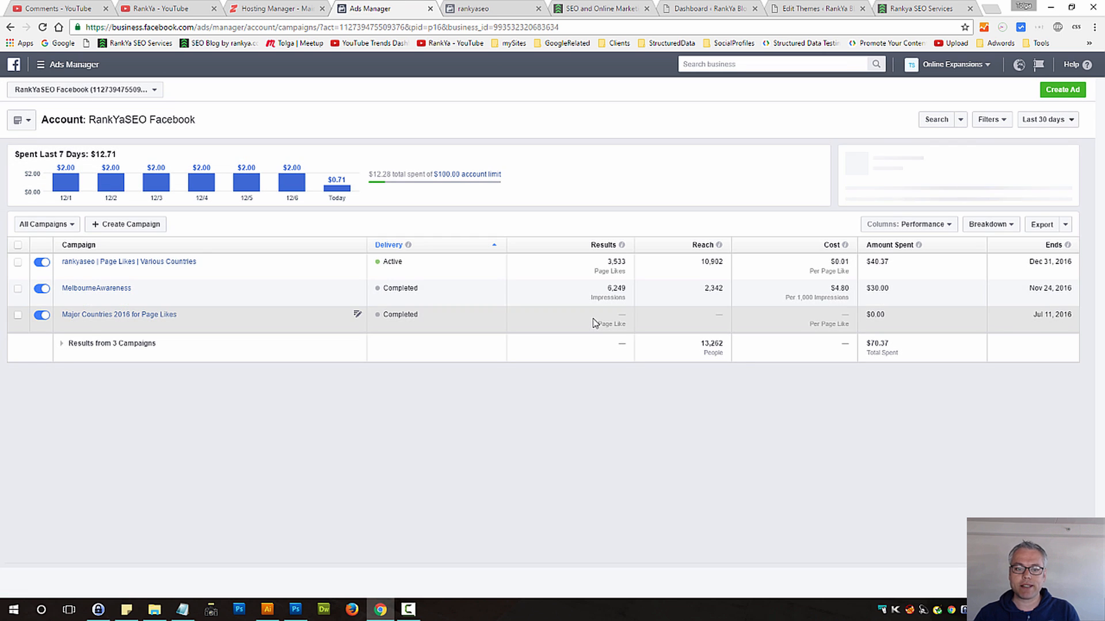
pyautogui.click(124, 224)
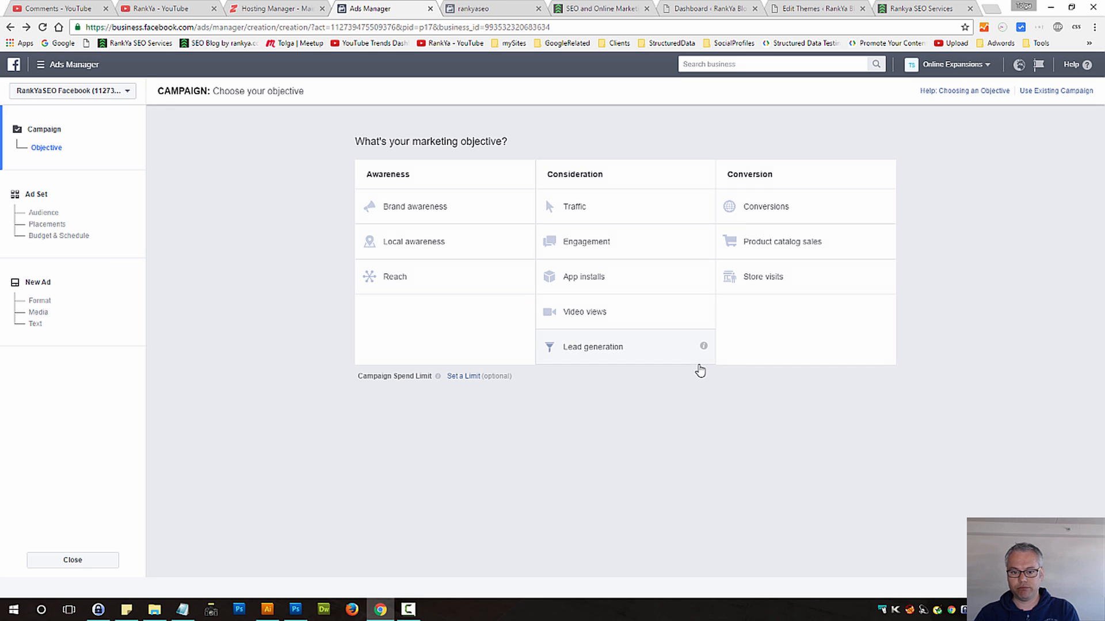
pyautogui.click(566, 210)
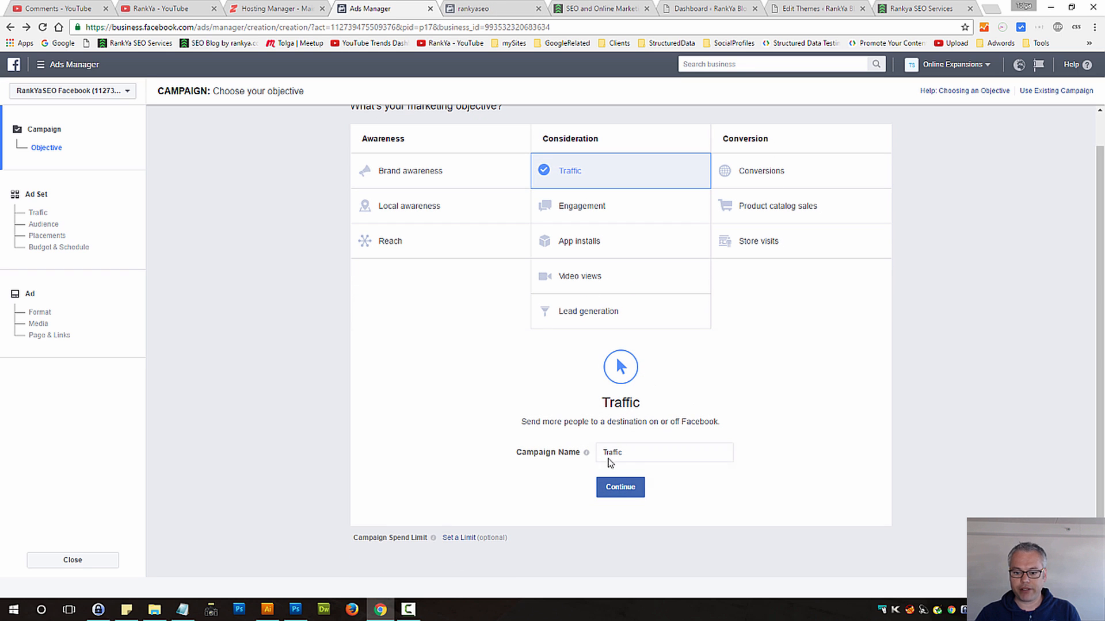
pyautogui.click(642, 451)
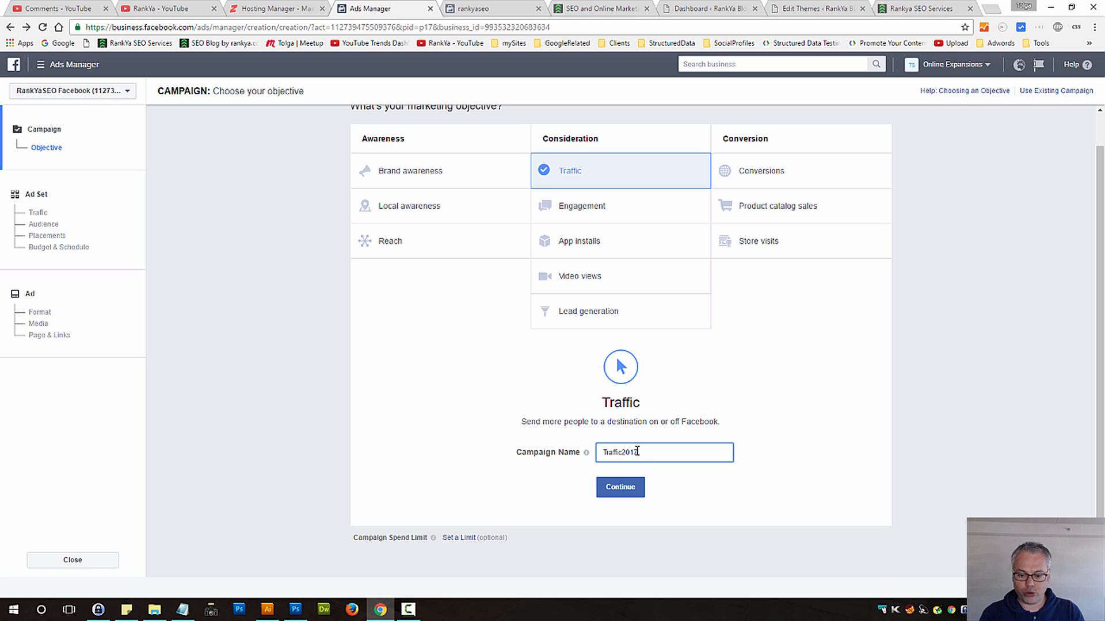
pyautogui.click(622, 489)
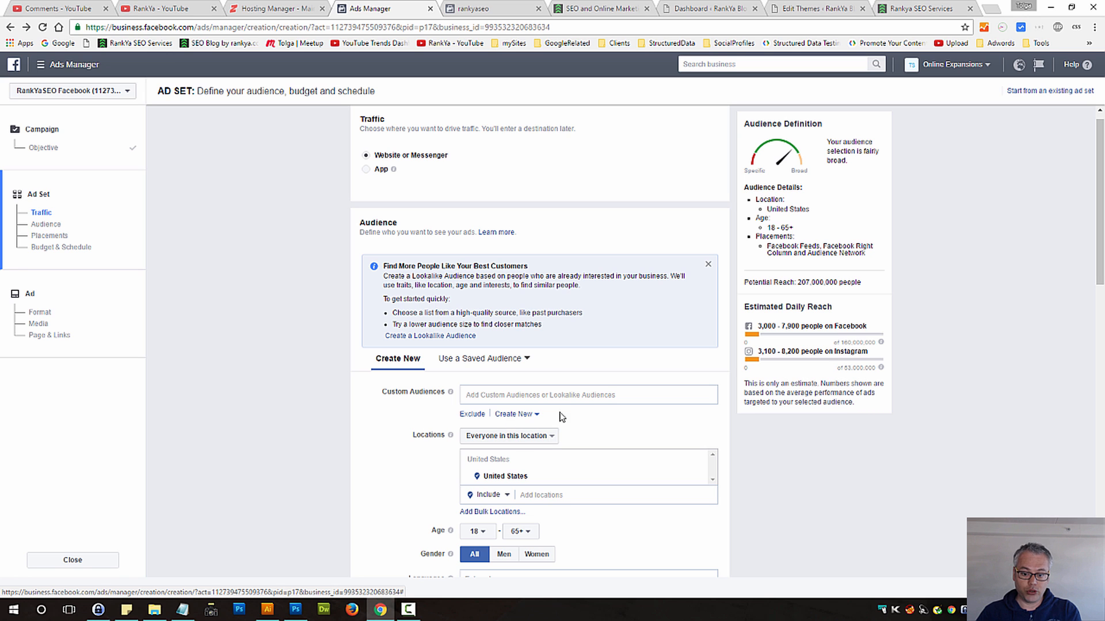
# Review the existing custom audiences available for the ad set and close the list without choosing one
pyautogui.click(504, 394)
pyautogui.scroll(-2, 666, 423)
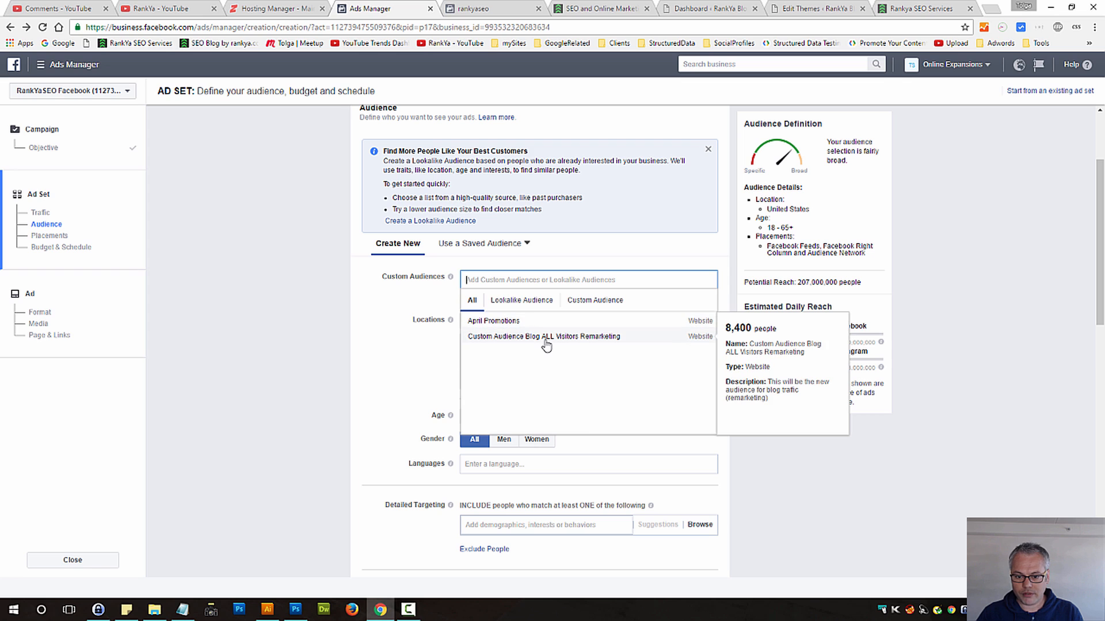
pyautogui.click(325, 402)
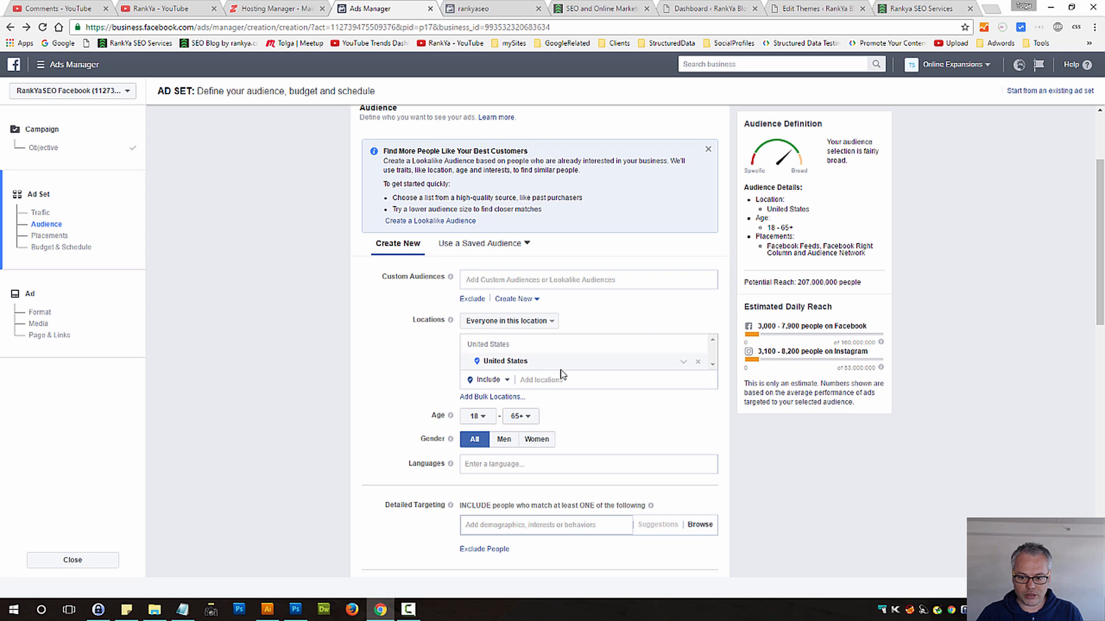
# Remove United States from the audience locations and add the country Australia instead
pyautogui.click(698, 361)
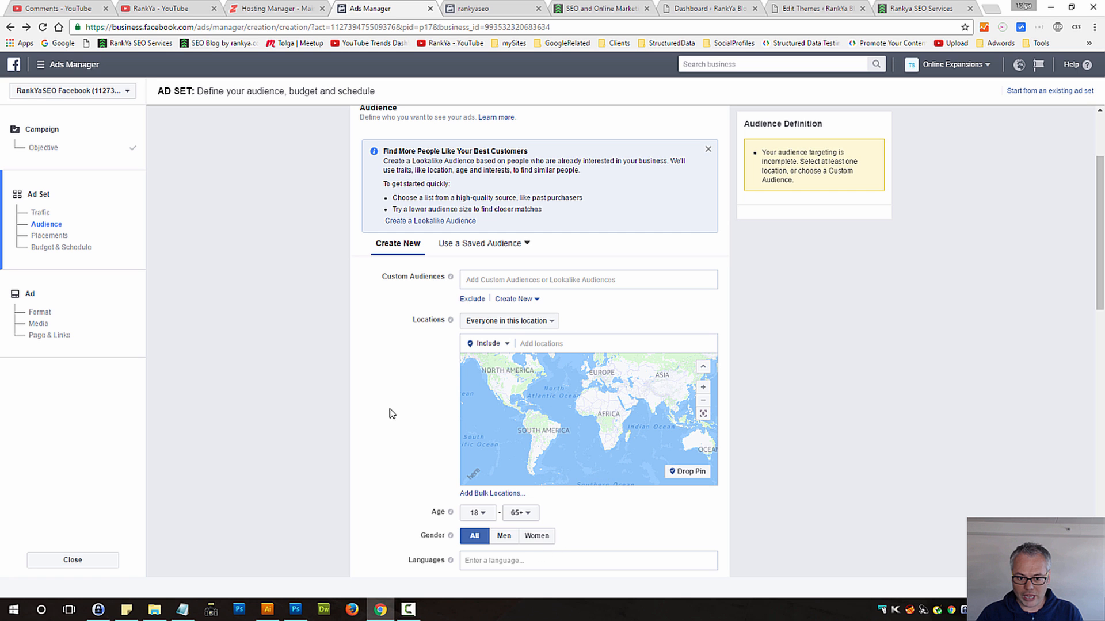
pyautogui.click(576, 351)
pyautogui.press('super+Tab')
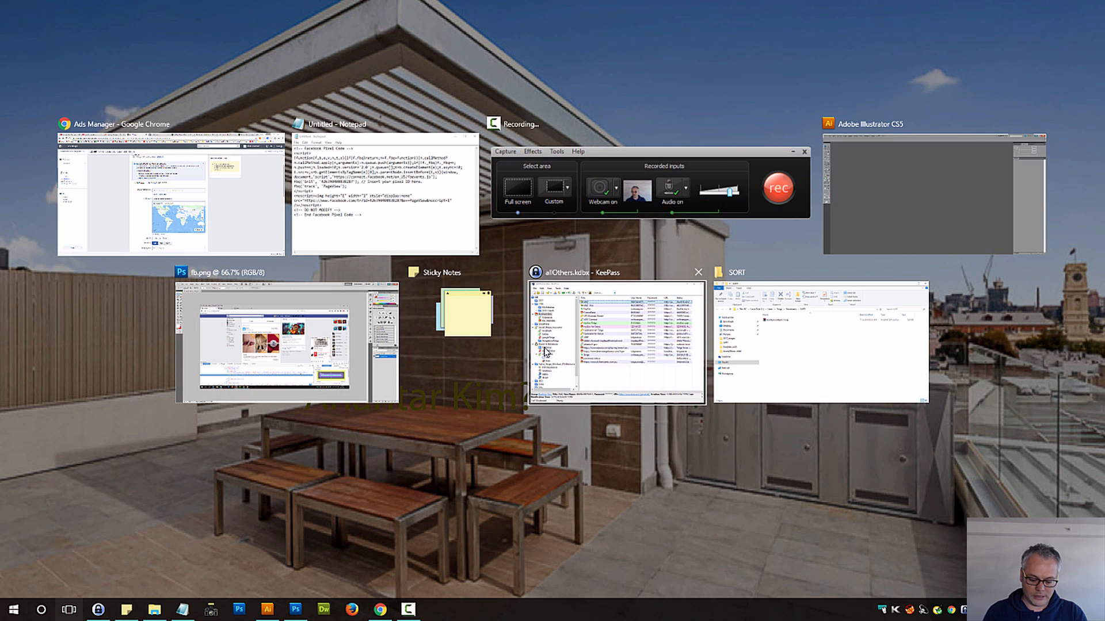
pyautogui.press('Escape')
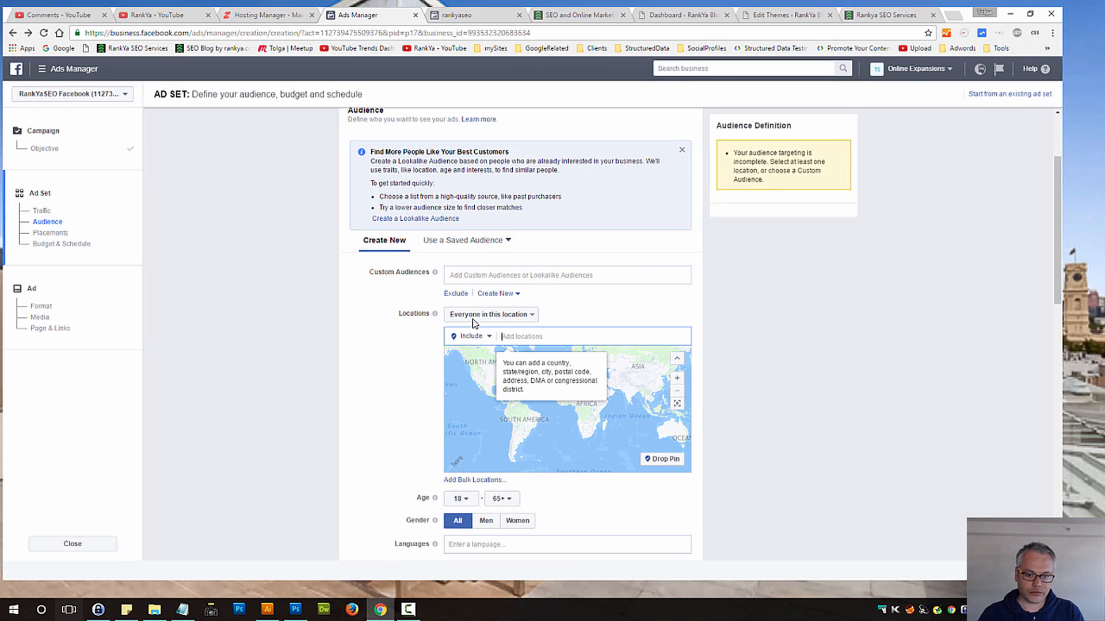
pyautogui.write('A')
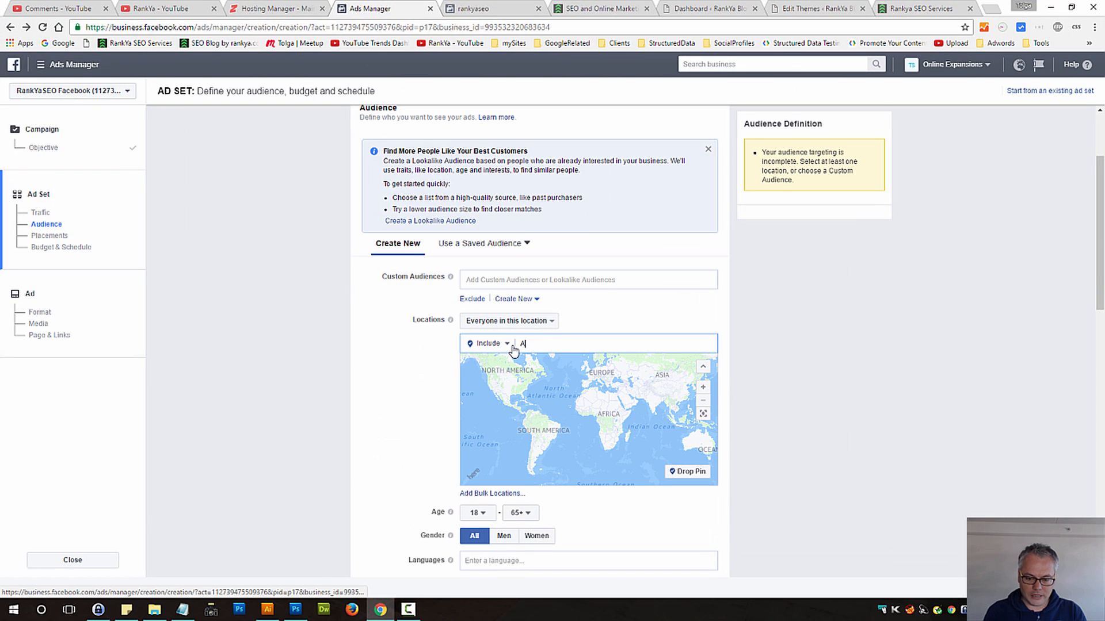
pyautogui.write('ustralia')
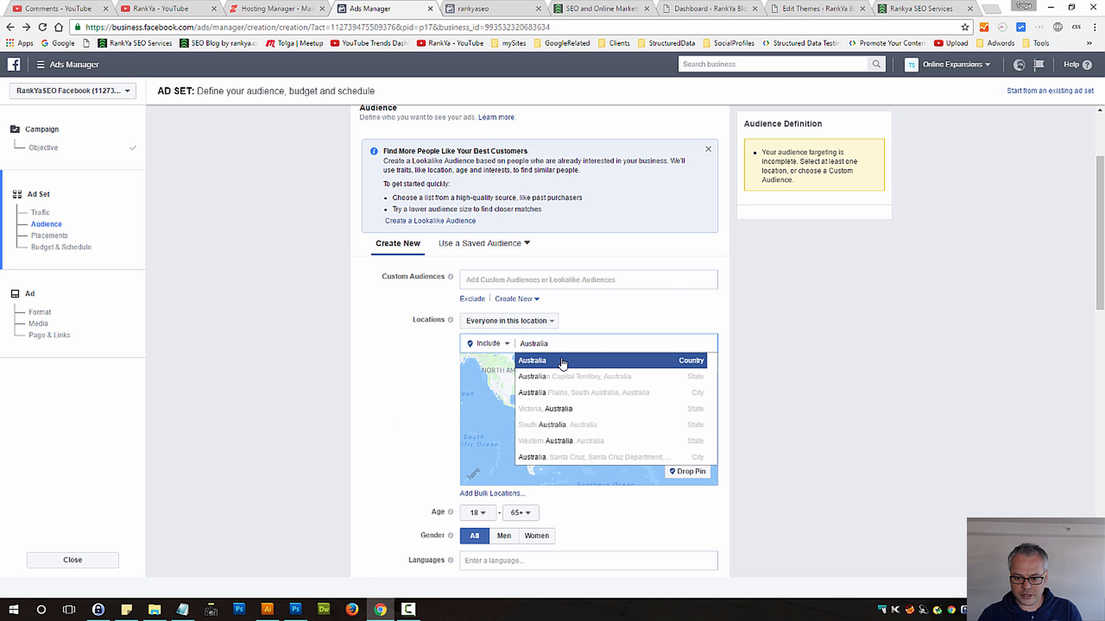
pyautogui.click(562, 363)
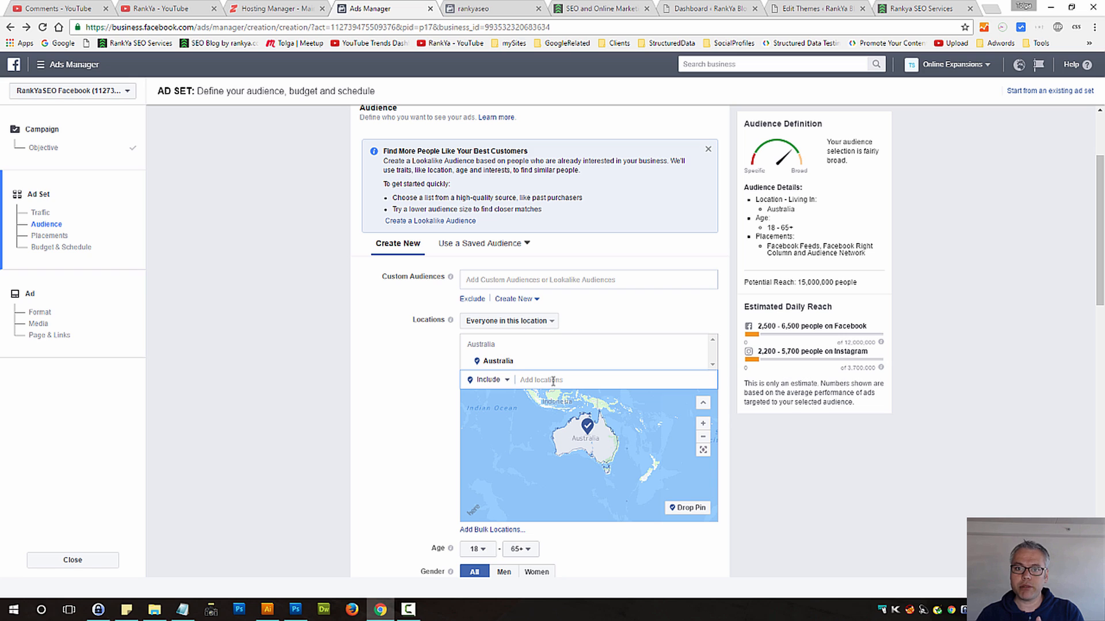
# Narrow the audience location to the state of Victoria, Australia, and check its location options without choosing any
pyautogui.write('Australia')
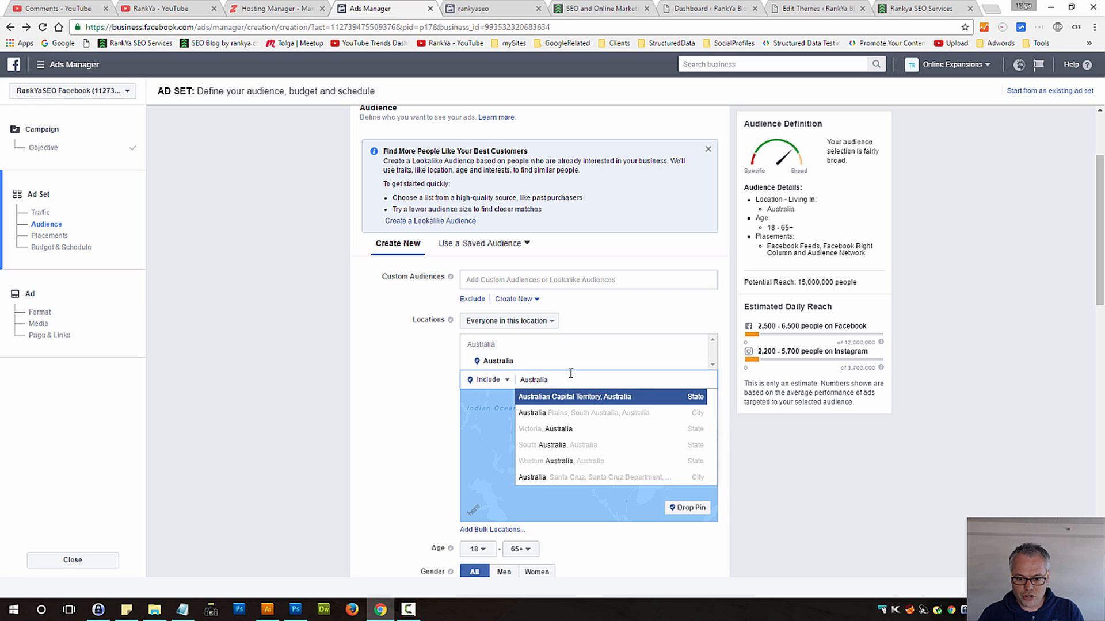
pyautogui.click(543, 429)
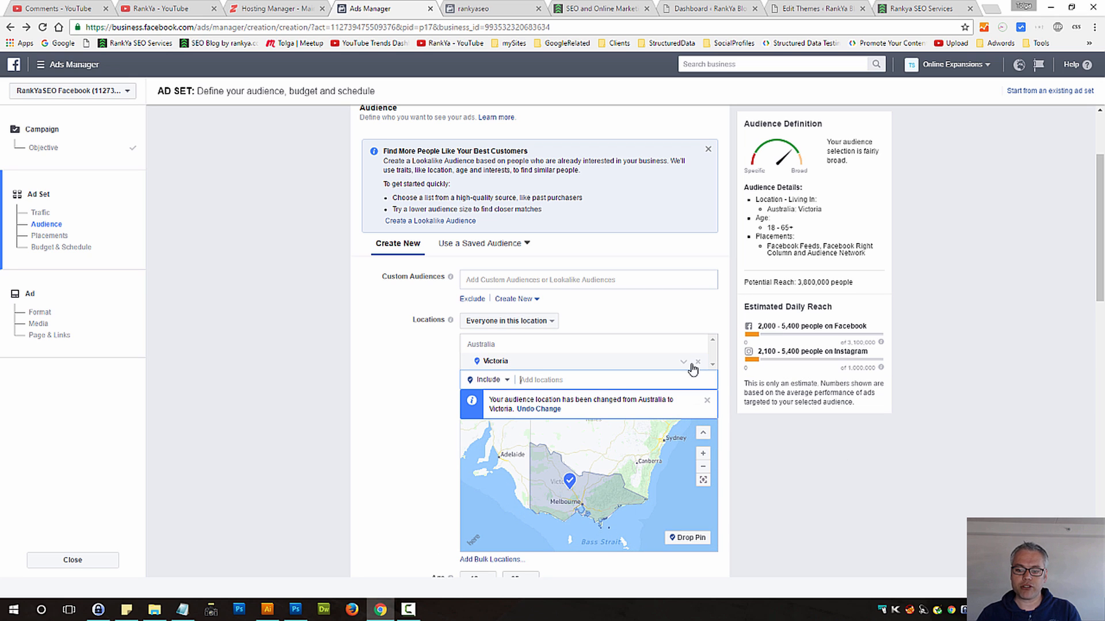
pyautogui.click(683, 361)
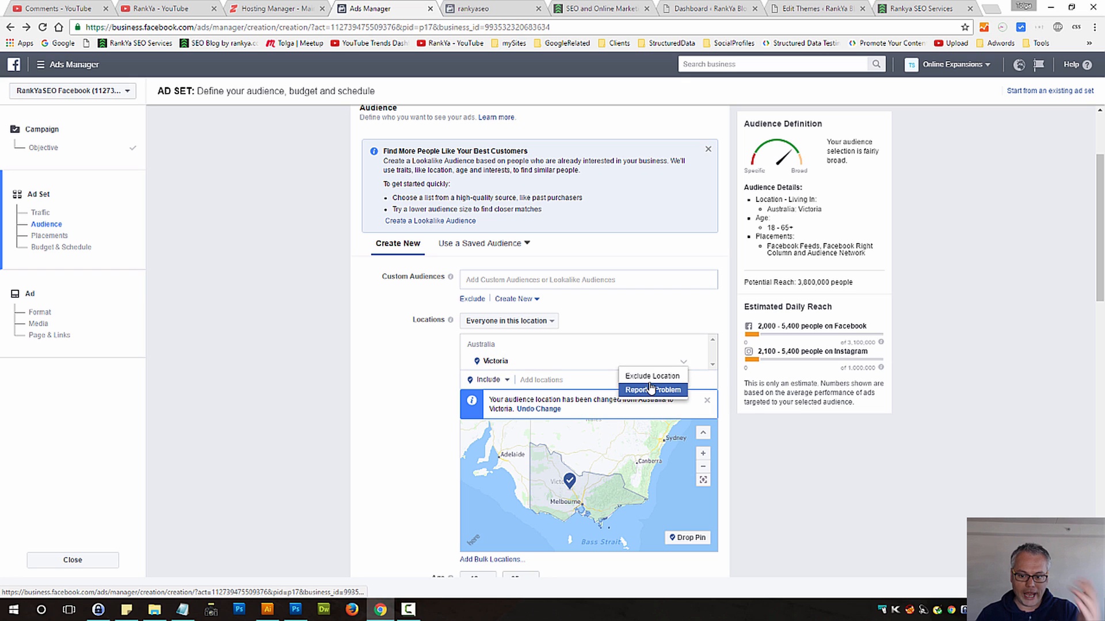
pyautogui.click(829, 463)
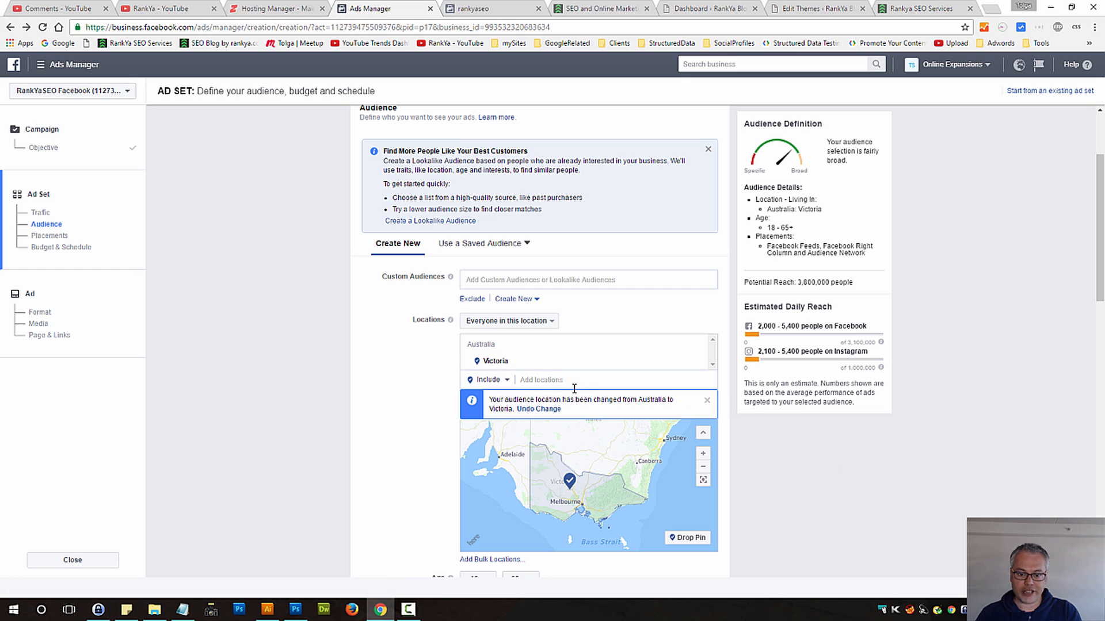
# Review the location types offered for adding bulk locations and cancel without adding any
pyautogui.scroll(-2, 331, 391)
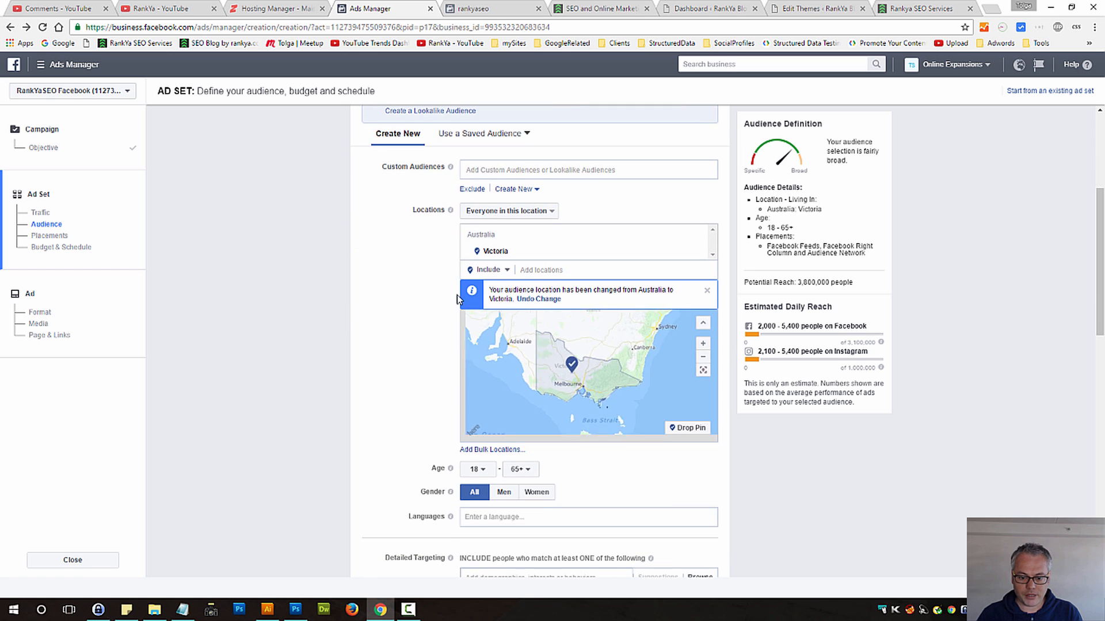
pyautogui.click(473, 449)
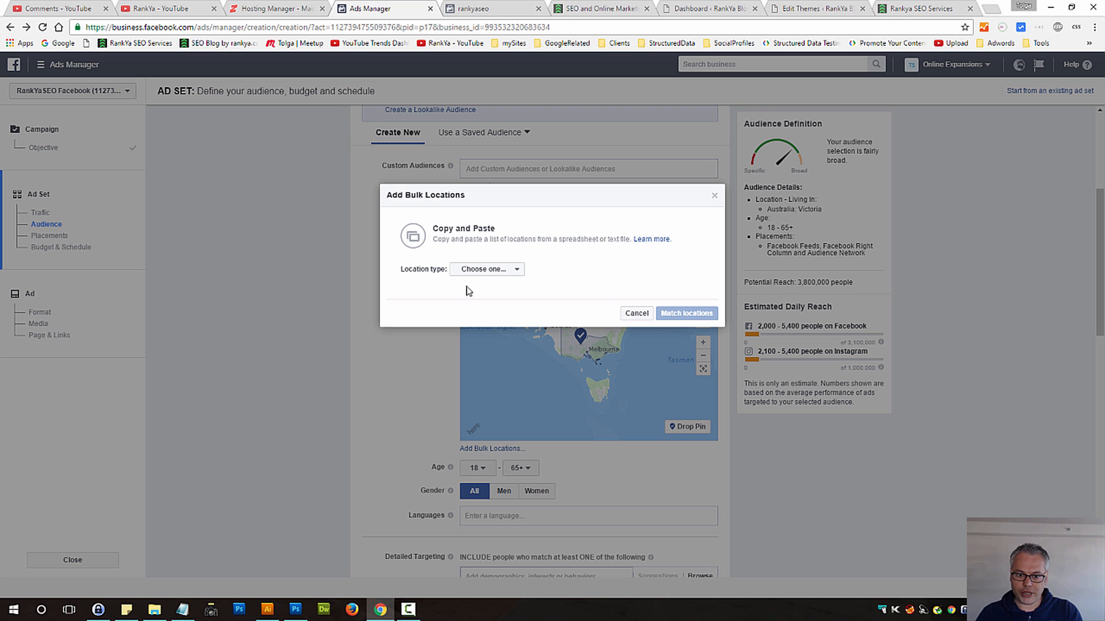
pyautogui.click(510, 268)
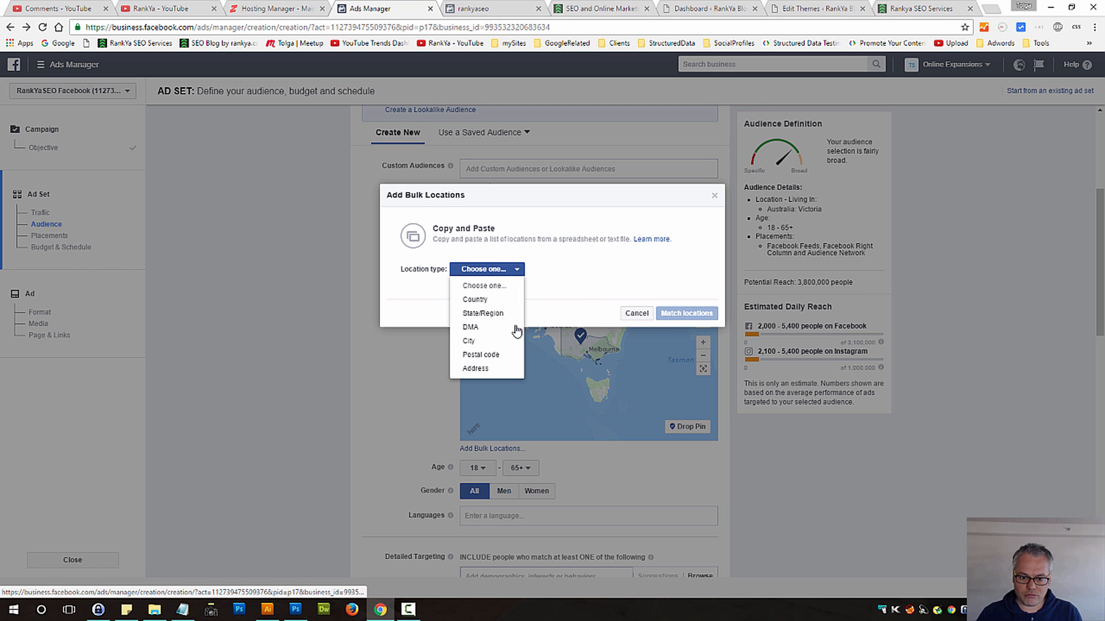
pyautogui.click(637, 313)
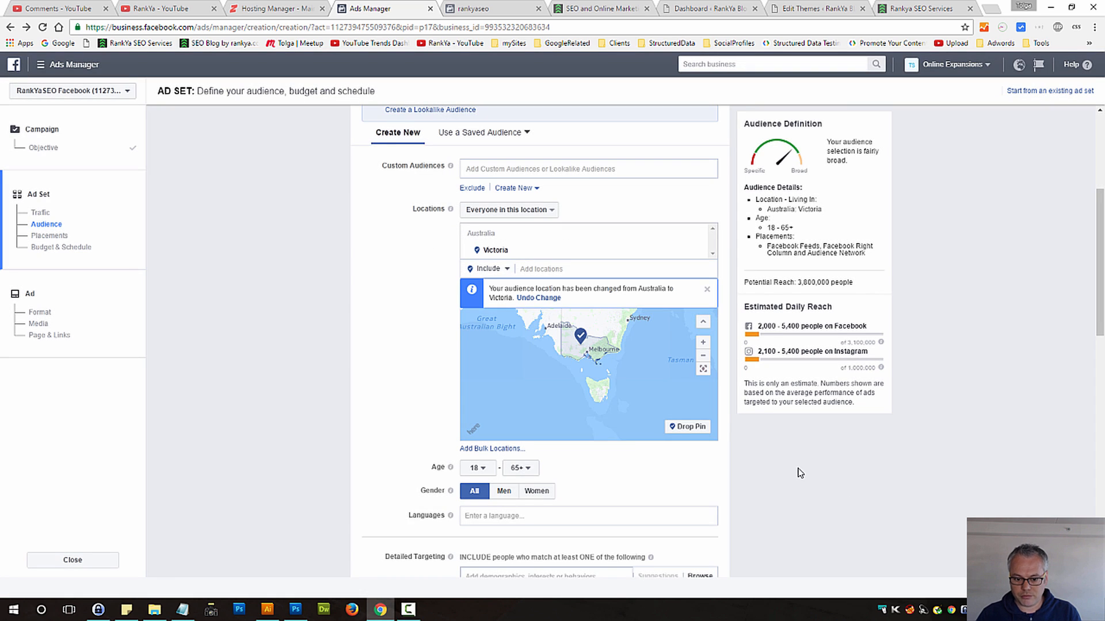
# Set the audience language to English (All)
pyautogui.scroll(-1, 600, 492)
pyautogui.scroll(-1, 600, 492)
pyautogui.click(527, 398)
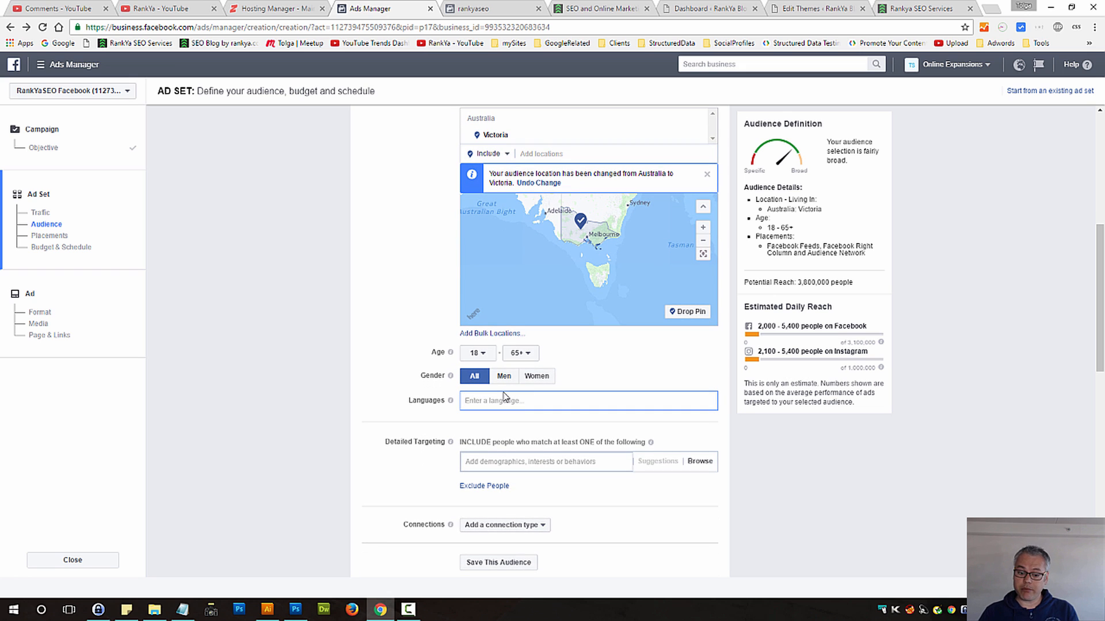
pyautogui.write('Engli')
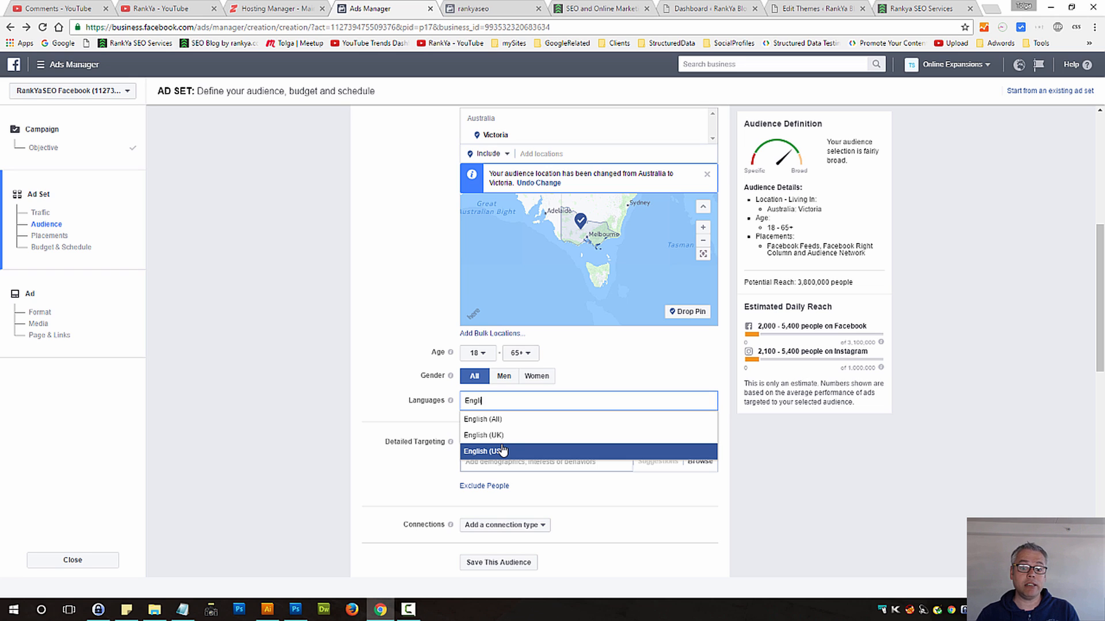
pyautogui.click(505, 418)
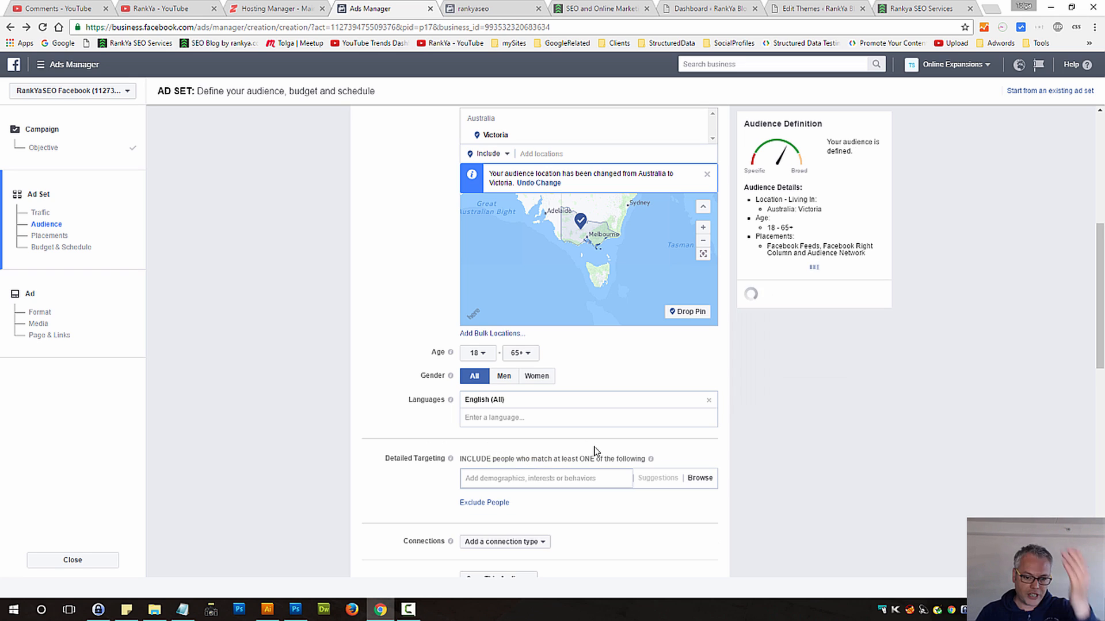
# Open the detailed targeting categories, view the RankYa SEO Services site and the RankYa Blog for comparison, and return to the ad set
pyautogui.scroll(-4, 633, 402)
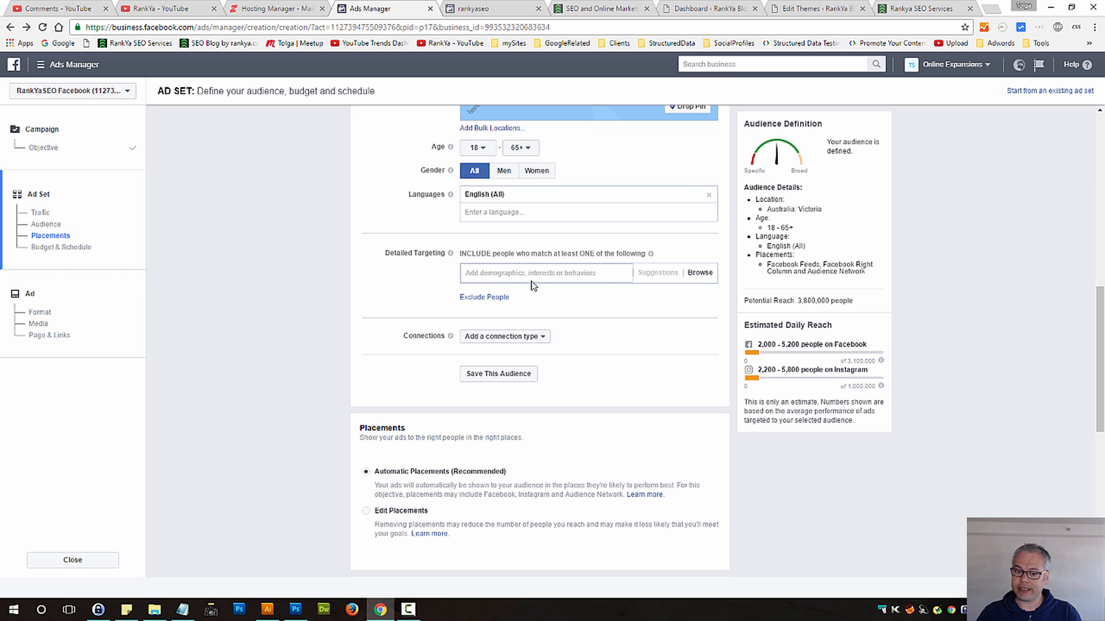
pyautogui.click(501, 276)
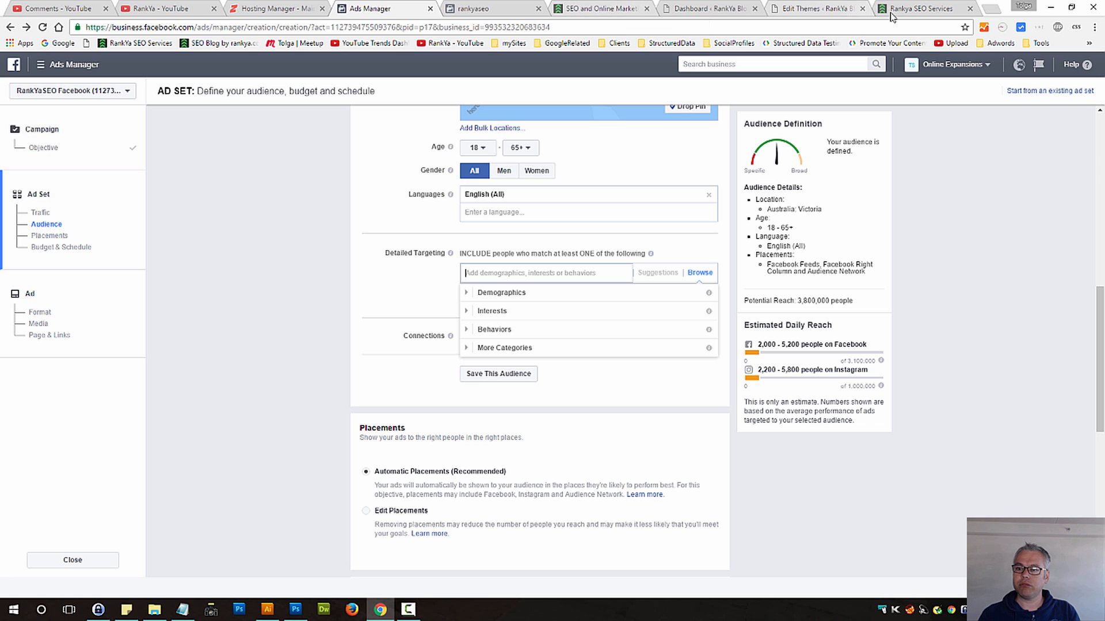
pyautogui.click(909, 8)
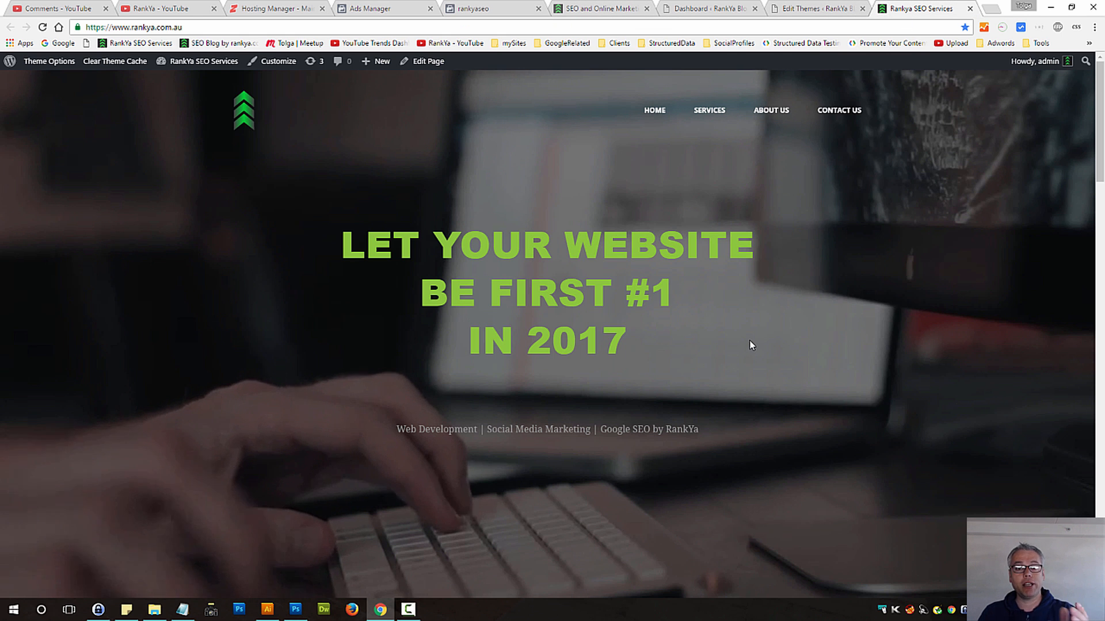
pyautogui.click(388, 4)
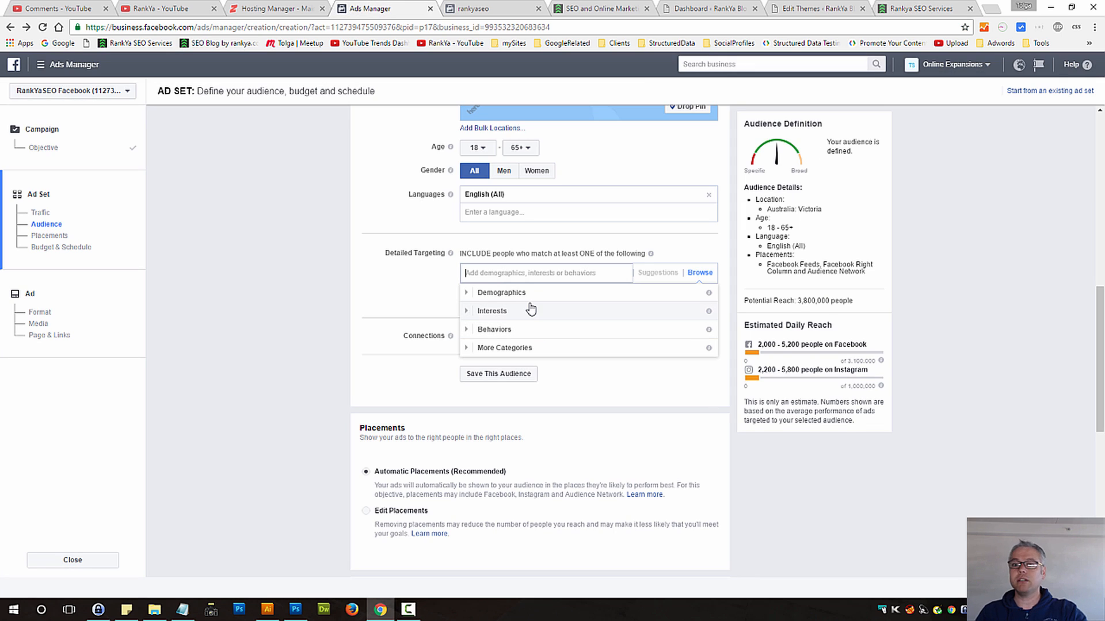
pyautogui.click(601, 8)
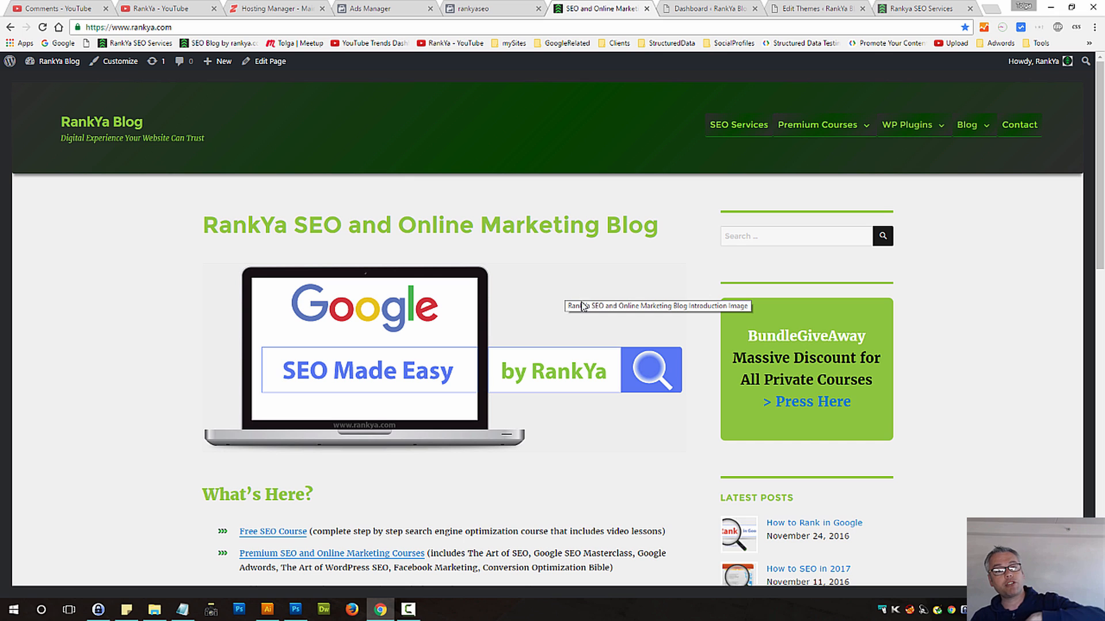
pyautogui.click(397, 9)
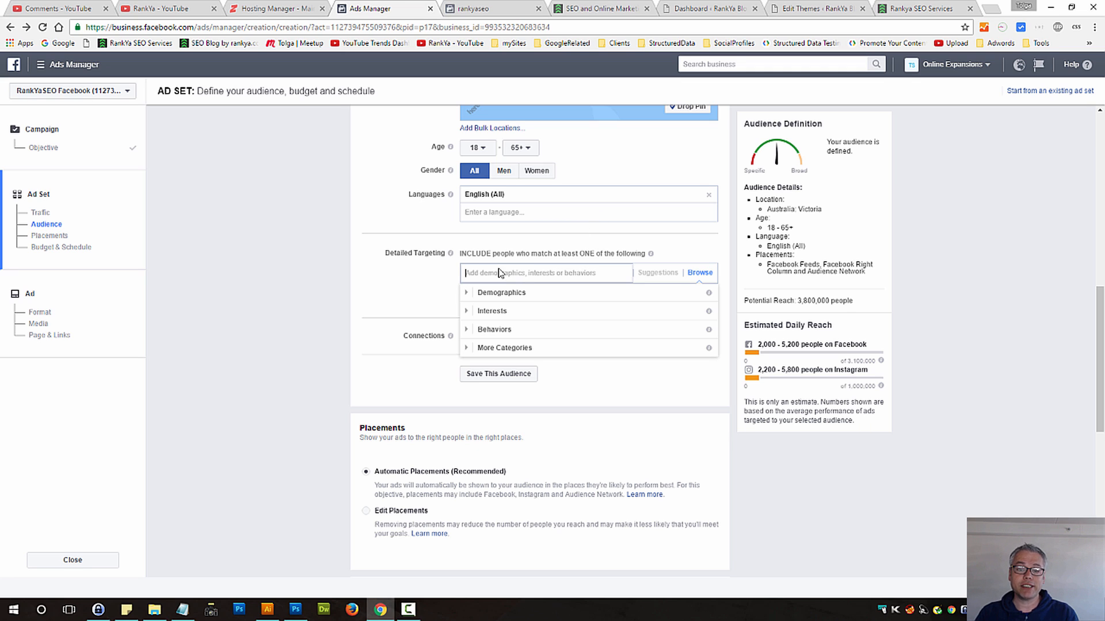
# Open the Learn More article about Detailed Targeting in a new tab while staying on the ad set
pyautogui.moveTo(452, 254)
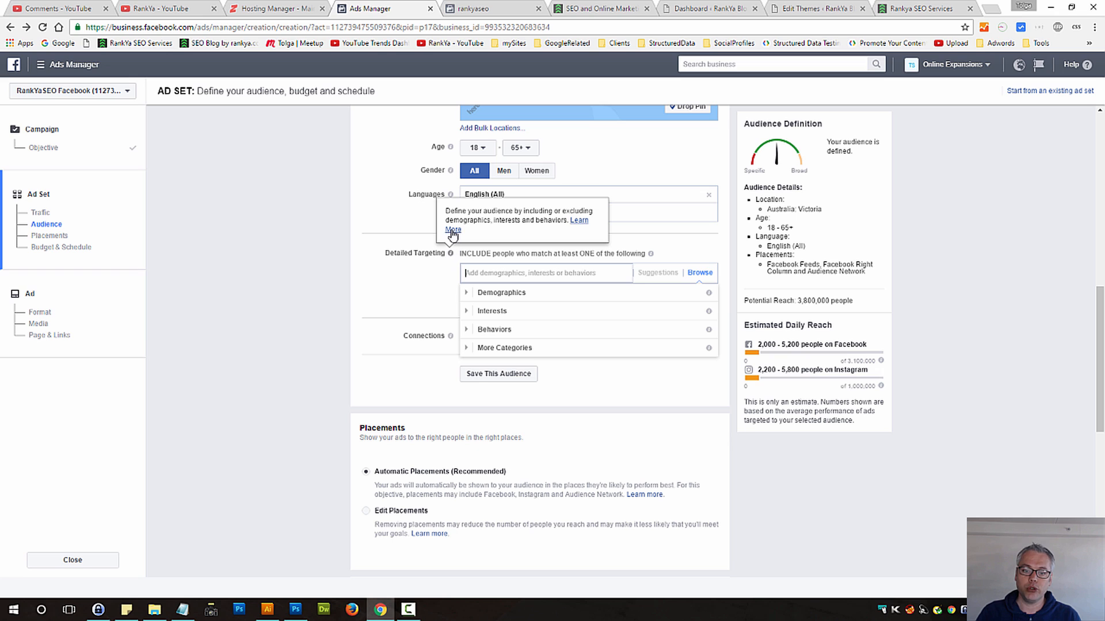
pyautogui.rightClick(453, 230)
pyautogui.click(474, 241)
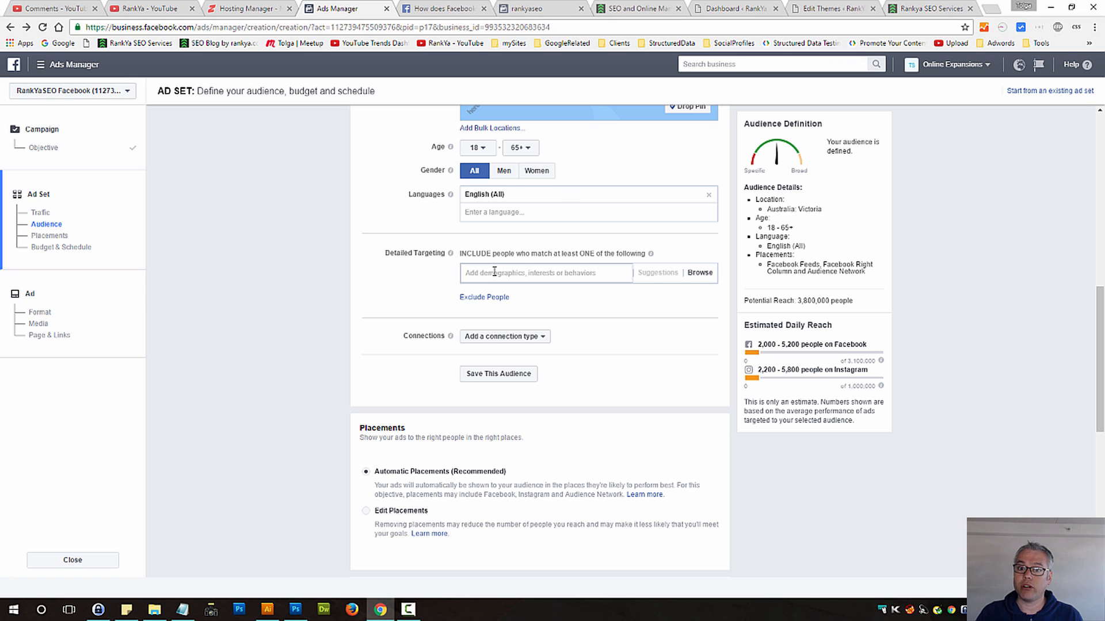
# Browse the Demographics targeting categories, examining the Education options, the Schools search and the Ethnic Affinity options without selecting any
pyautogui.click(544, 273)
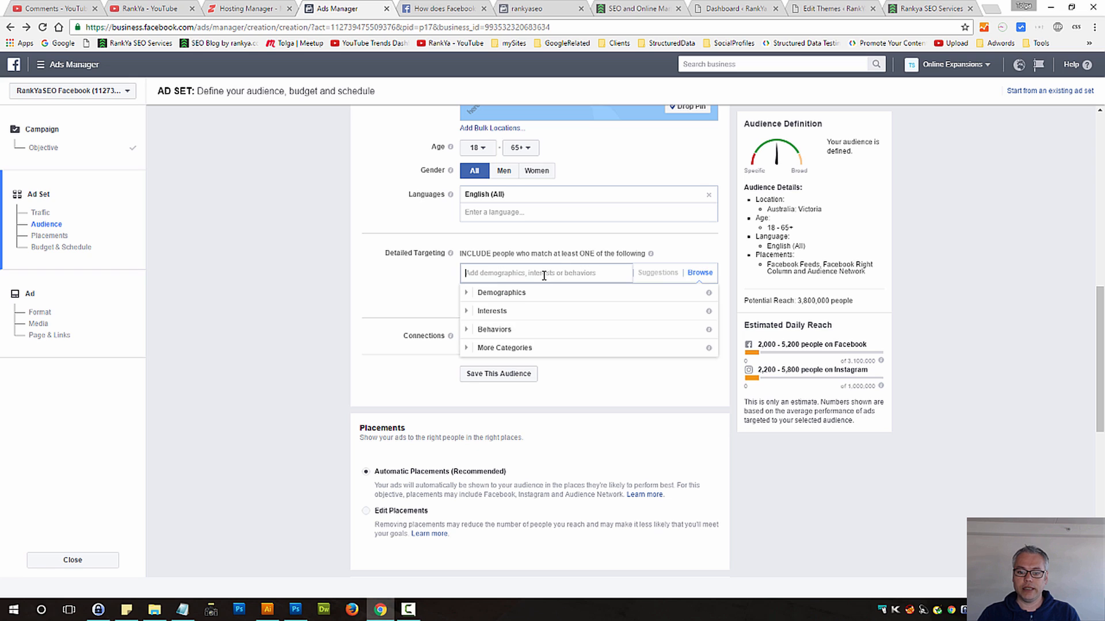
pyautogui.click(475, 295)
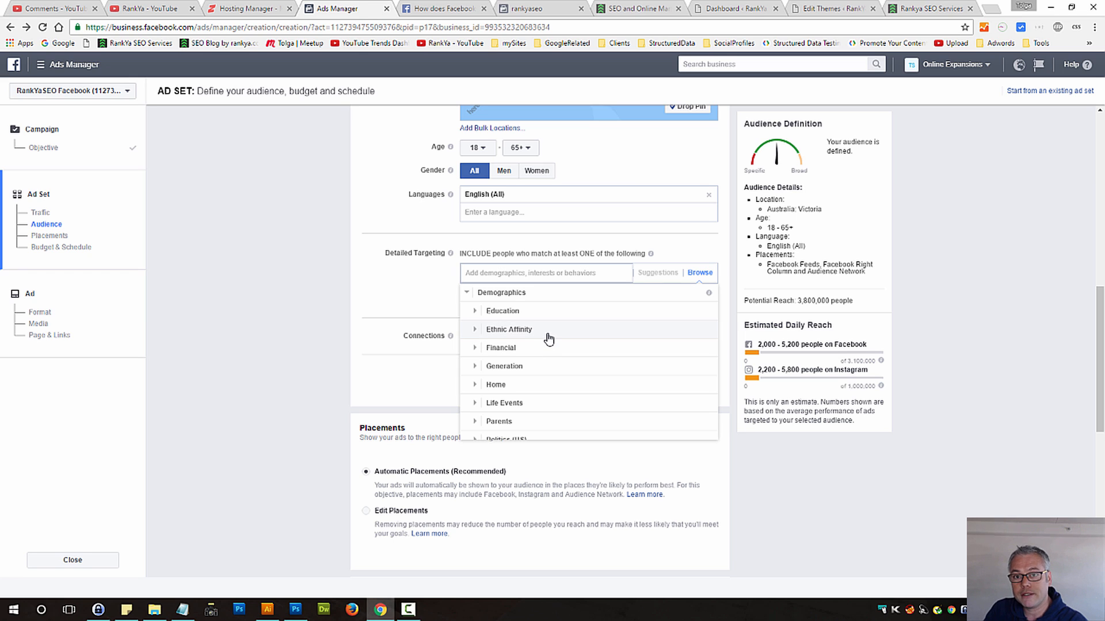
pyautogui.click(475, 312)
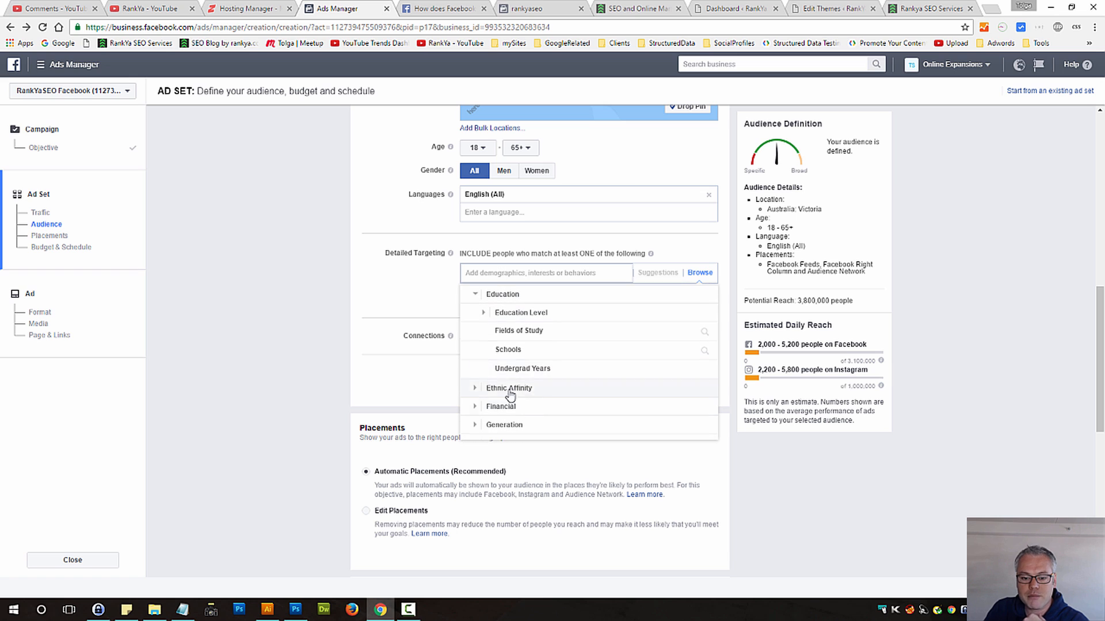
pyautogui.click(512, 349)
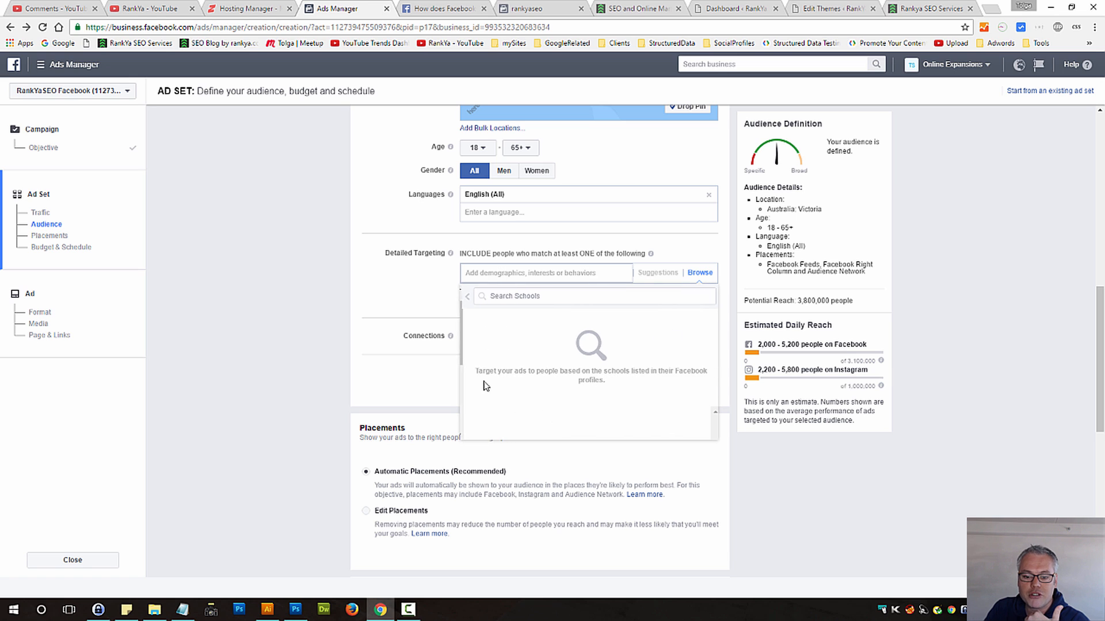
pyautogui.click(465, 298)
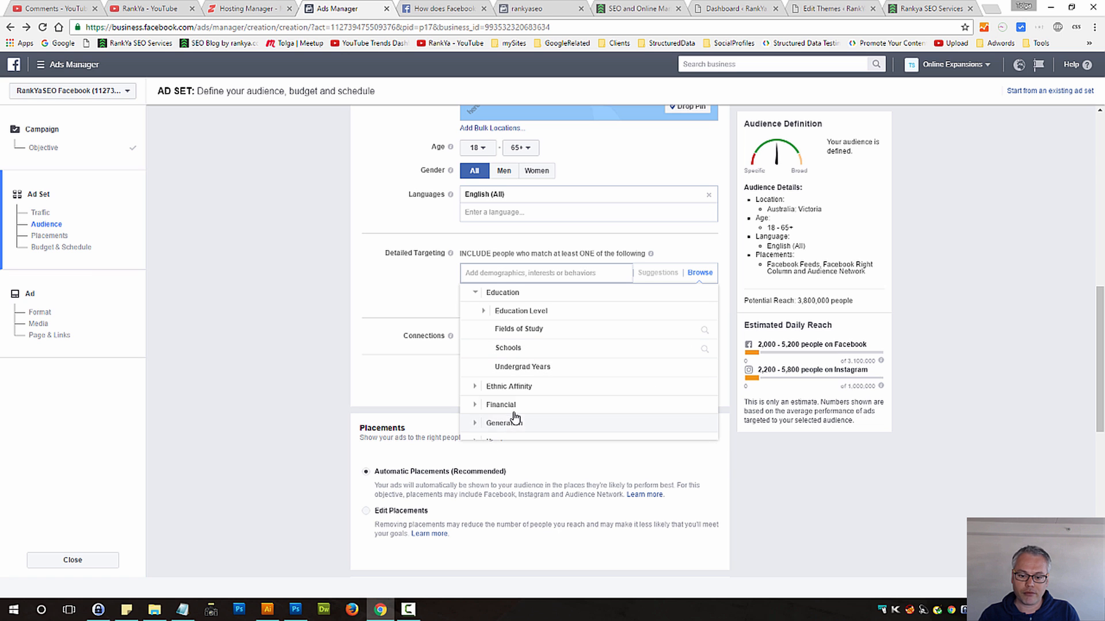
pyautogui.click(475, 389)
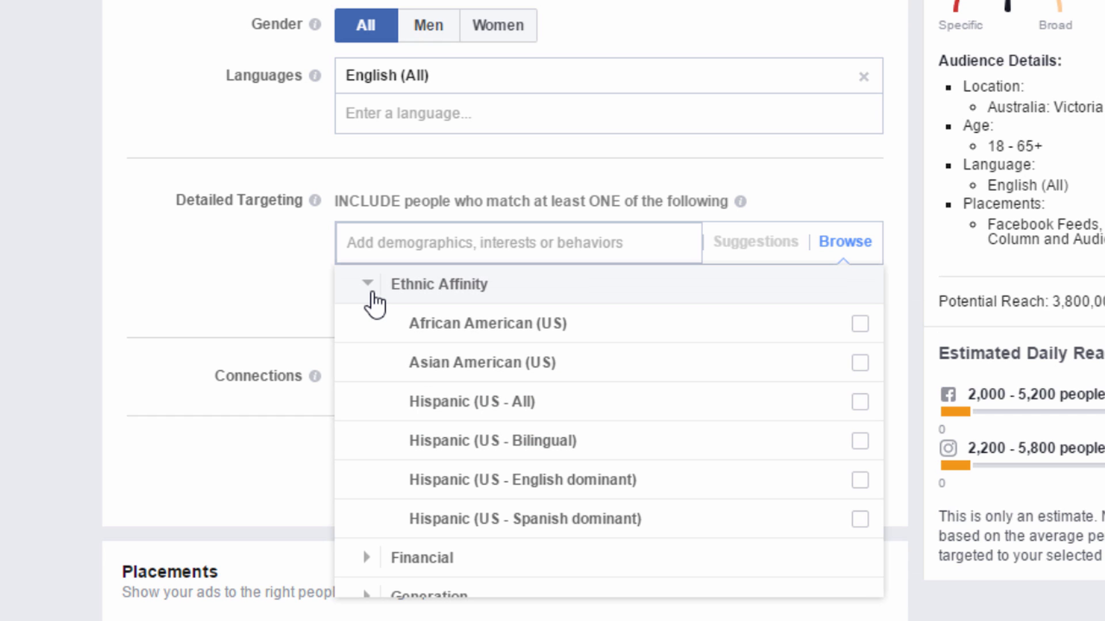
pyautogui.click(374, 302)
pyautogui.scroll(1, 506, 444)
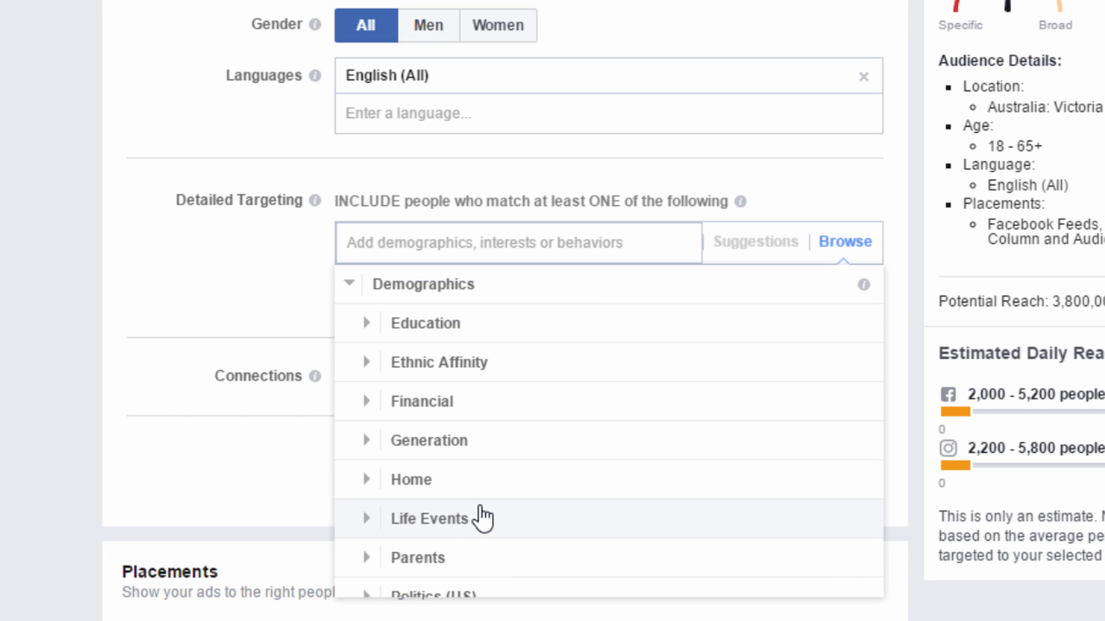
# Search the Employers category under Work demographics for "myer" and return to the category list without adding an employer
pyautogui.scroll(-1, 529, 523)
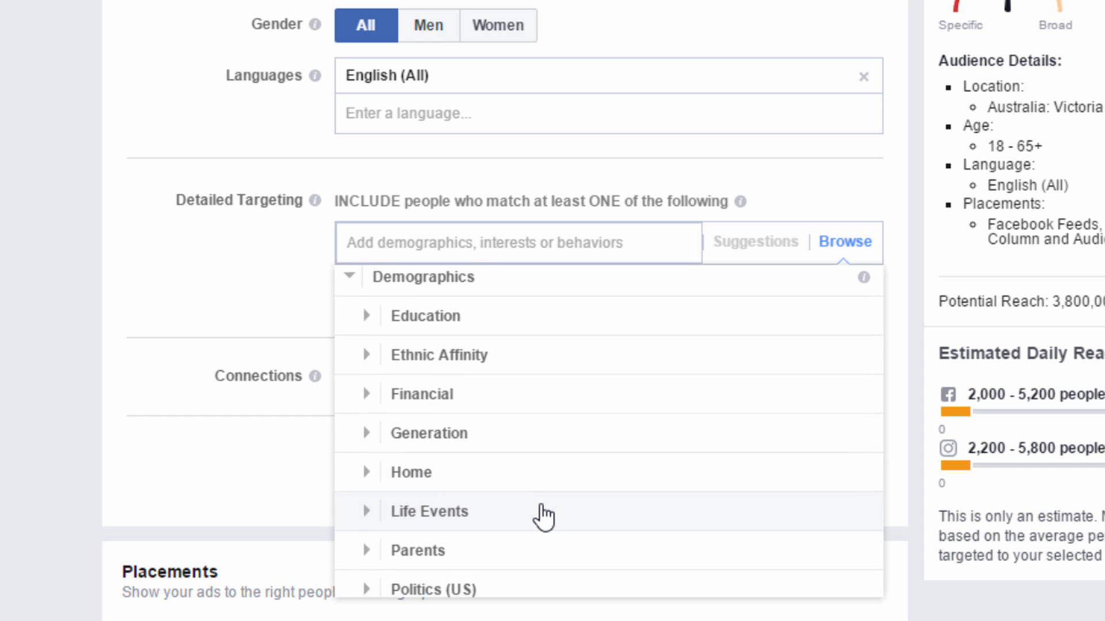
pyautogui.scroll(-4, 541, 506)
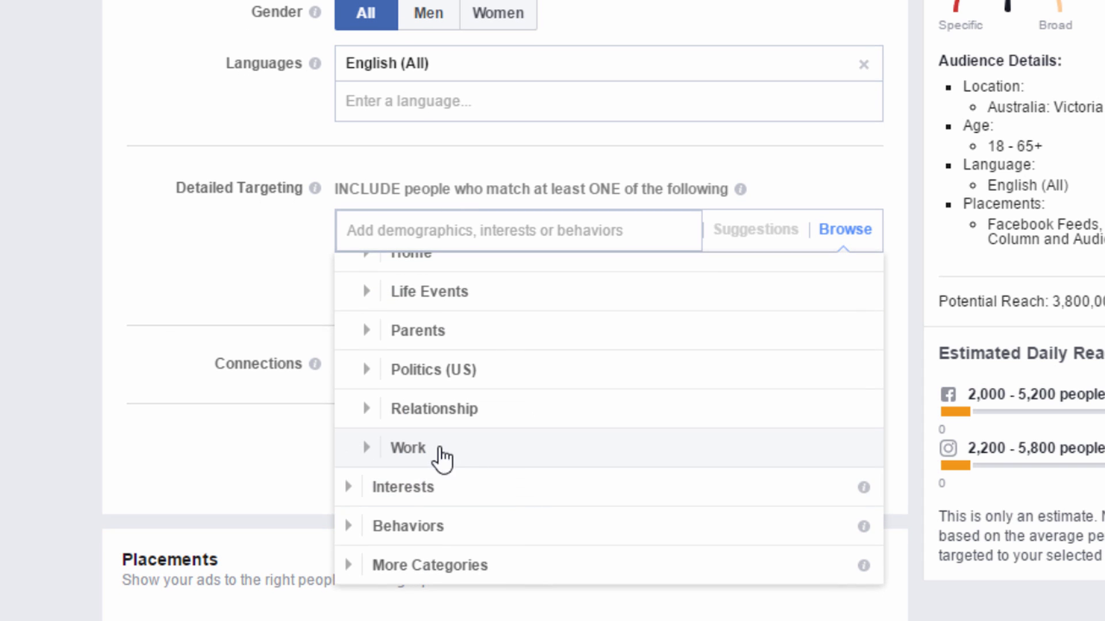
pyautogui.click(361, 455)
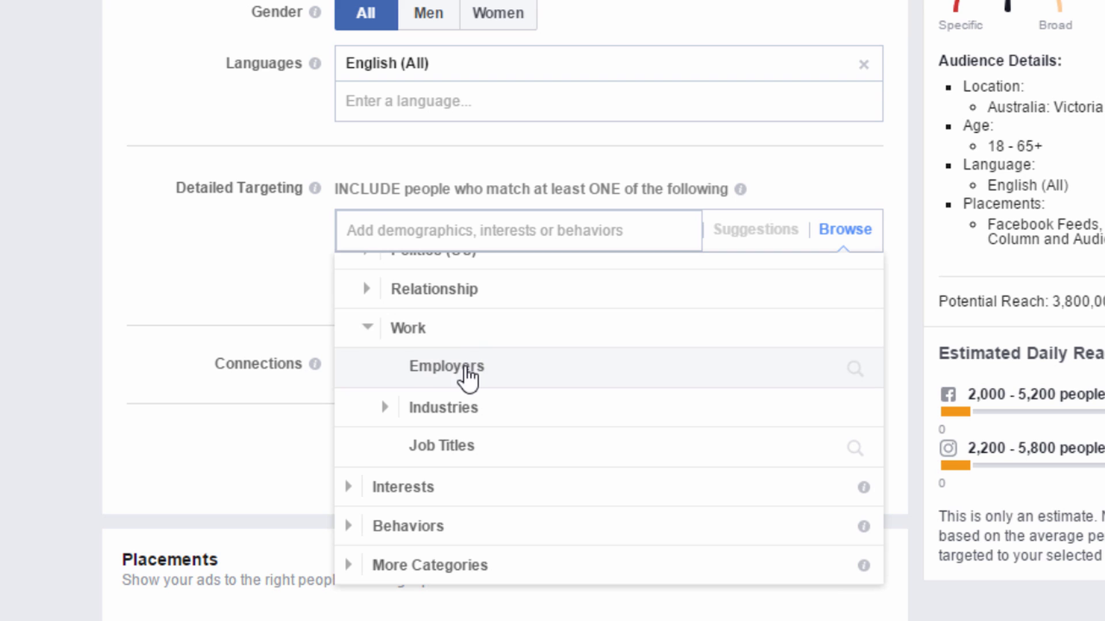
pyautogui.click(467, 375)
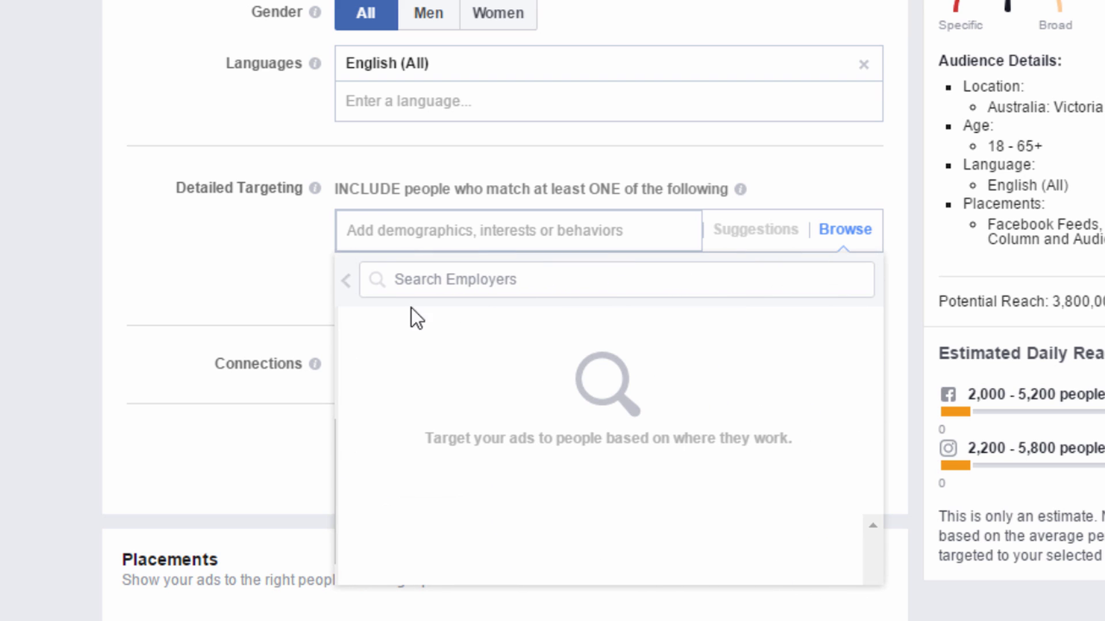
pyautogui.click(467, 277)
pyautogui.write('my')
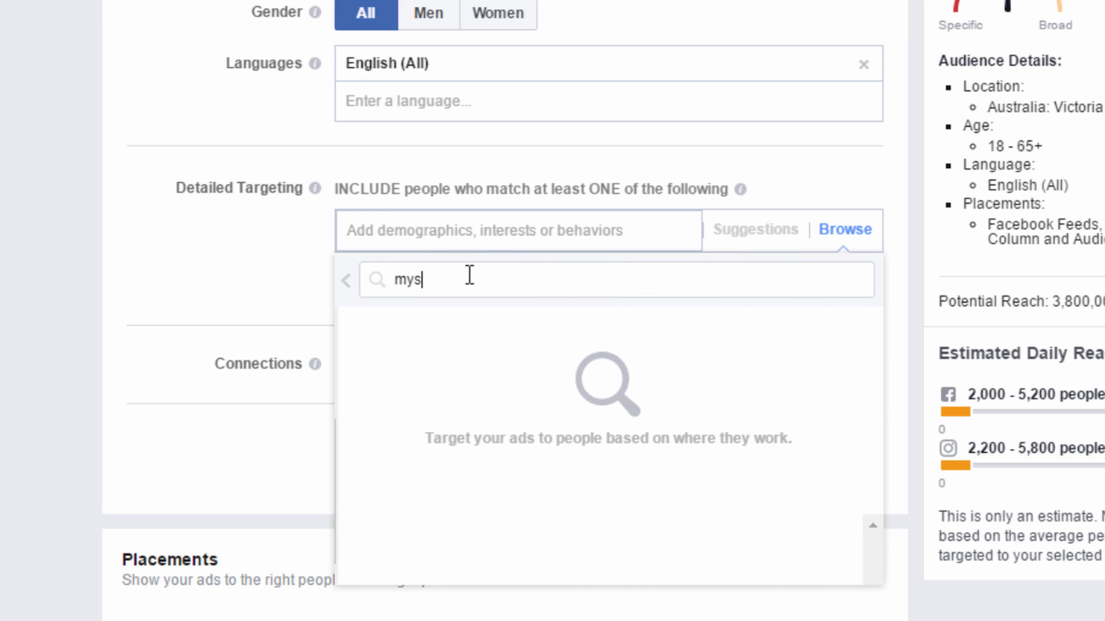
pyautogui.write('er')
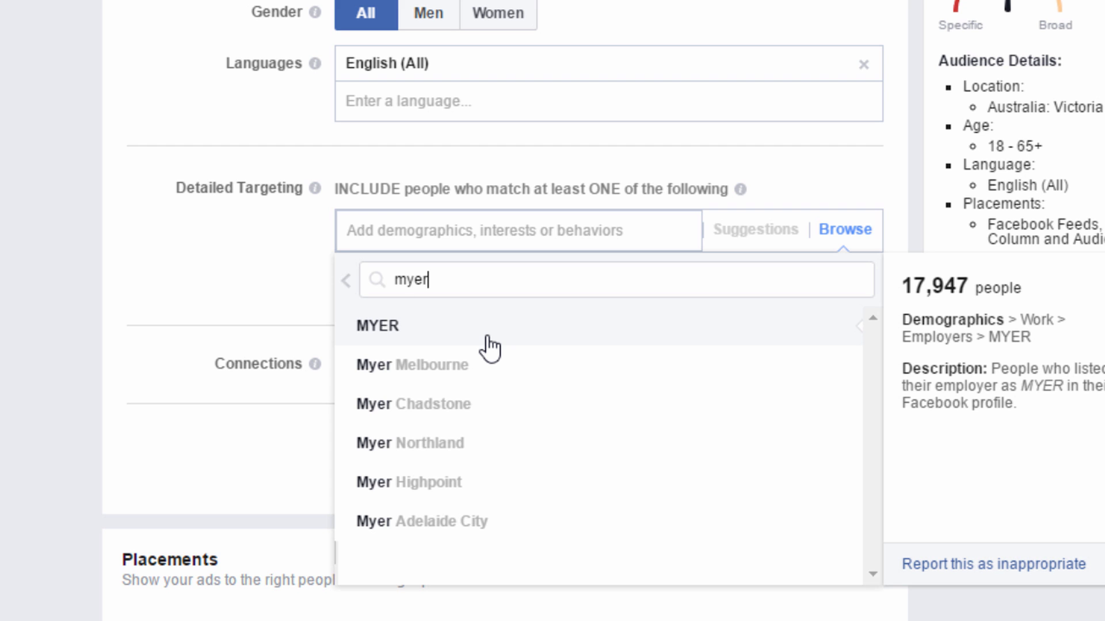
pyautogui.click(344, 281)
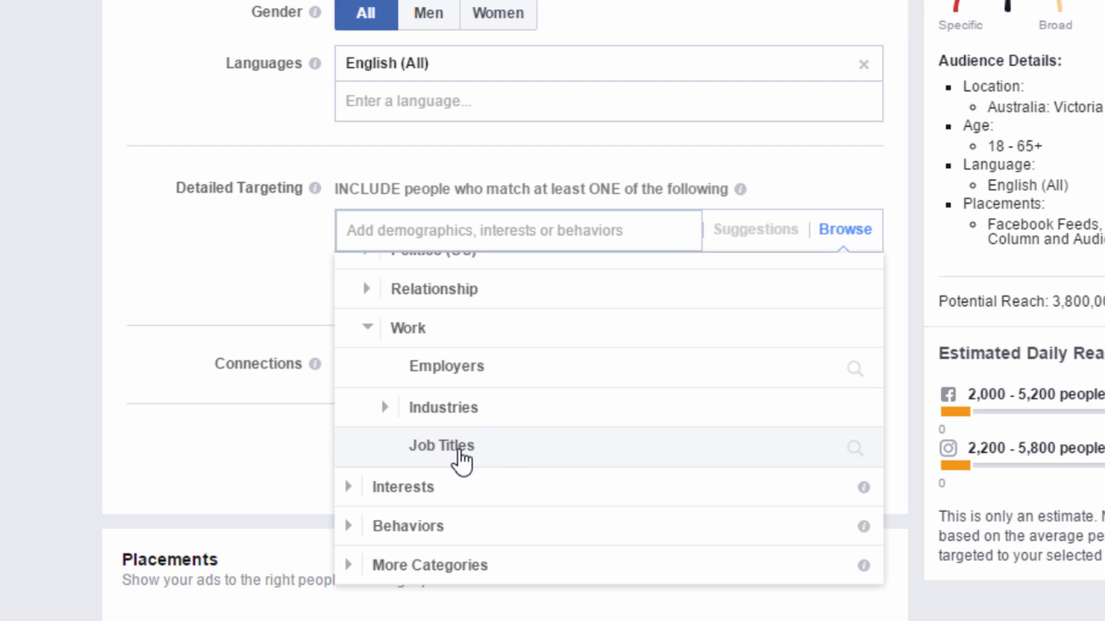
# Search the Job Titles category under Work demographics for "man" and close the list without adding a title
pyautogui.click(455, 448)
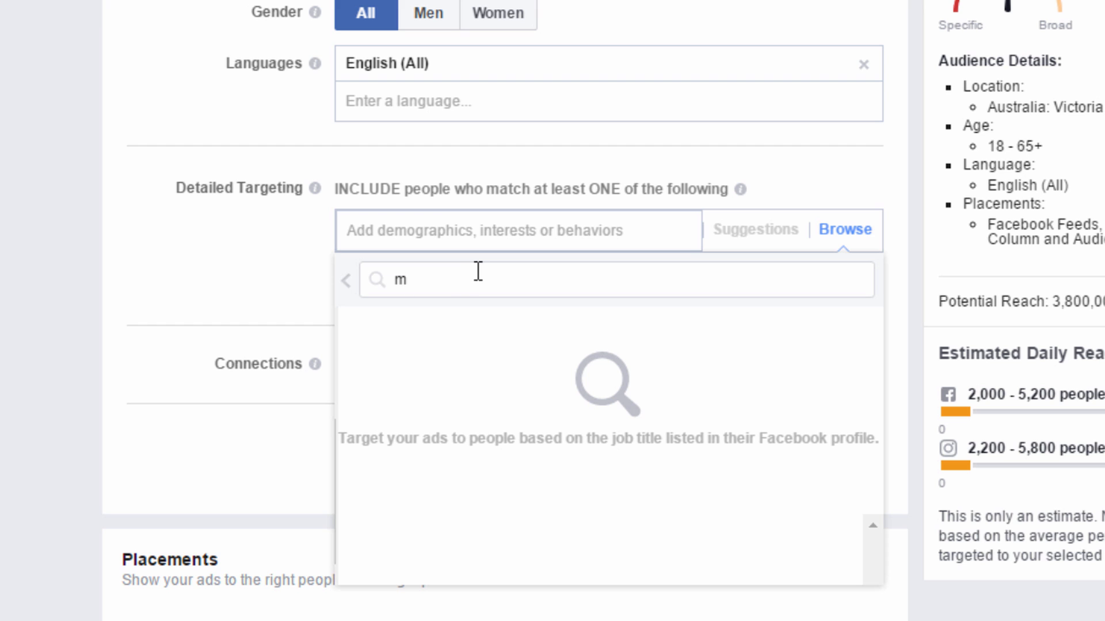
pyautogui.write('an')
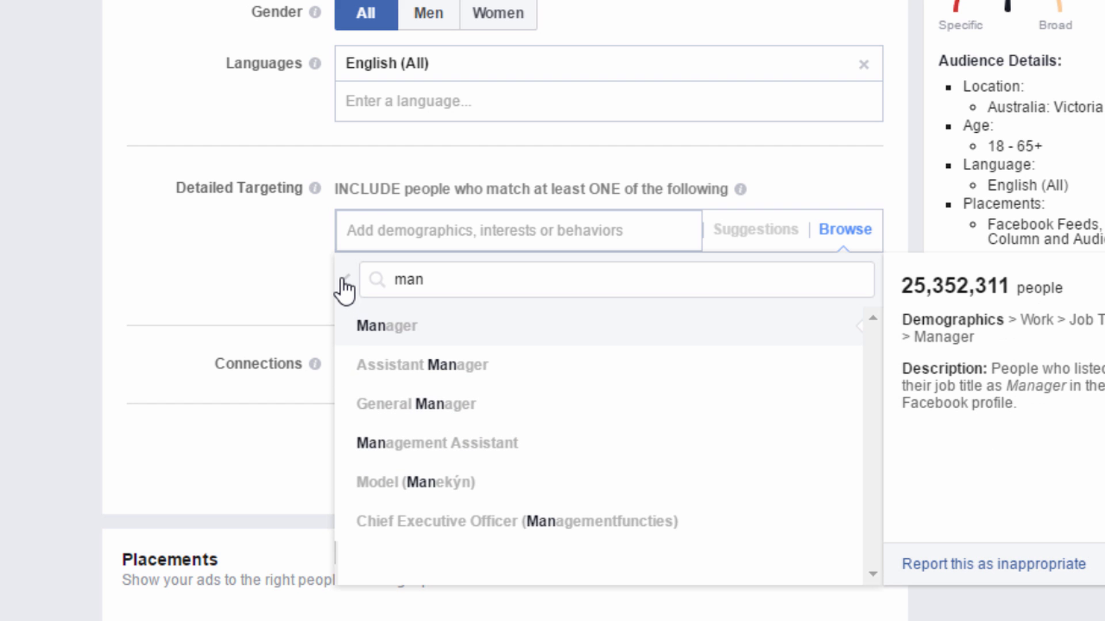
pyautogui.moveTo(347, 288); pyautogui.dragTo(351, 304)
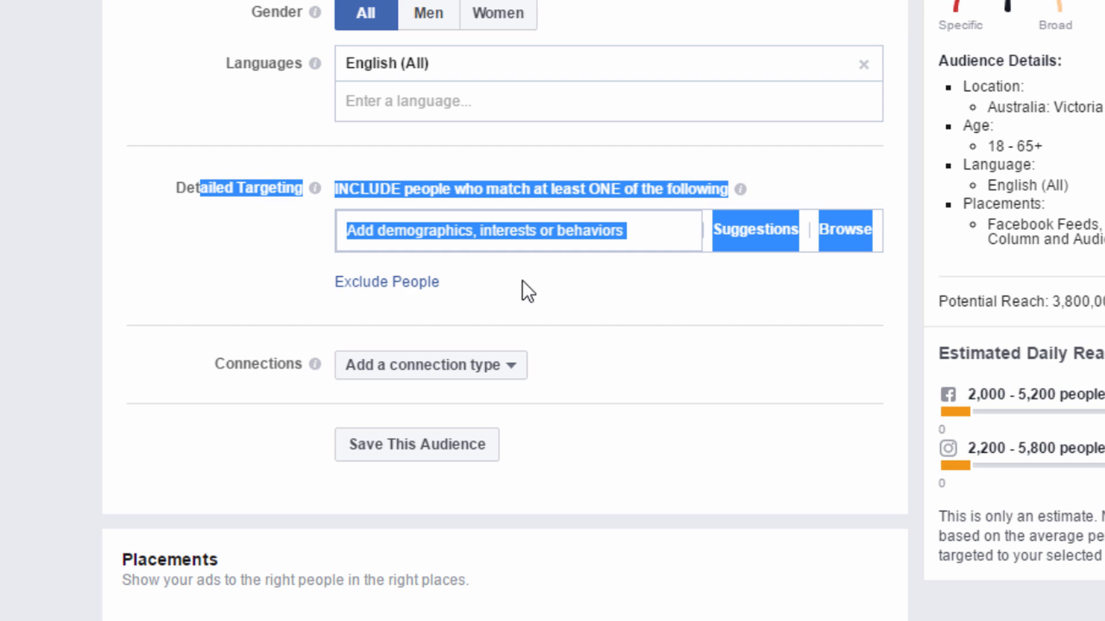
# Add the job title Small business and the interests Small Business Owners, business owner and Self-employment to the detailed targeting
pyautogui.click(554, 246)
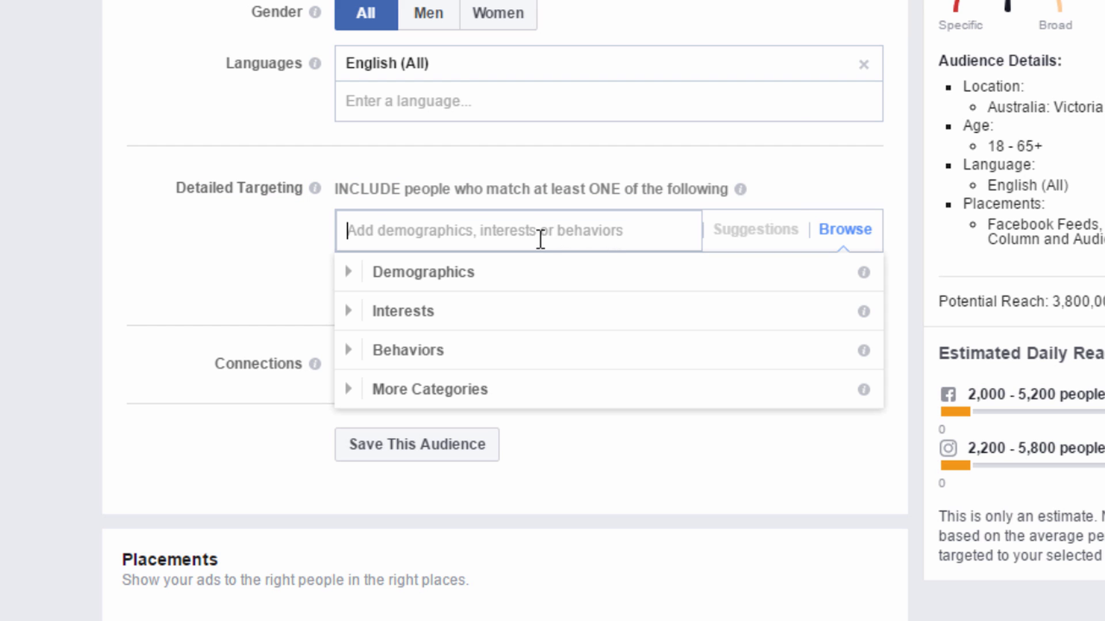
pyautogui.write('small bu')
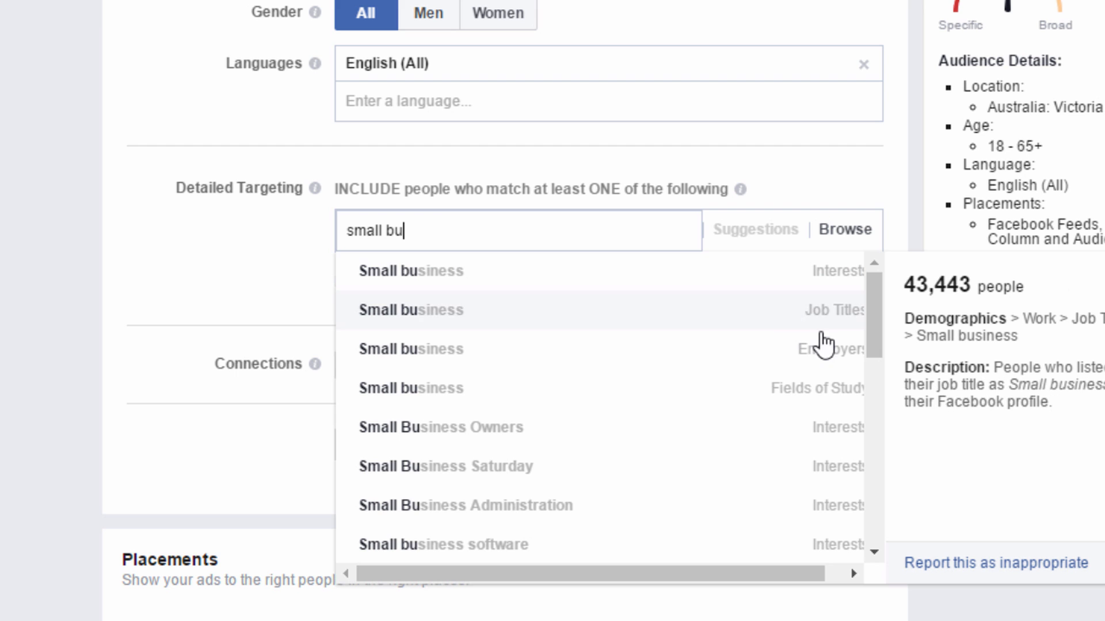
pyautogui.click(821, 311)
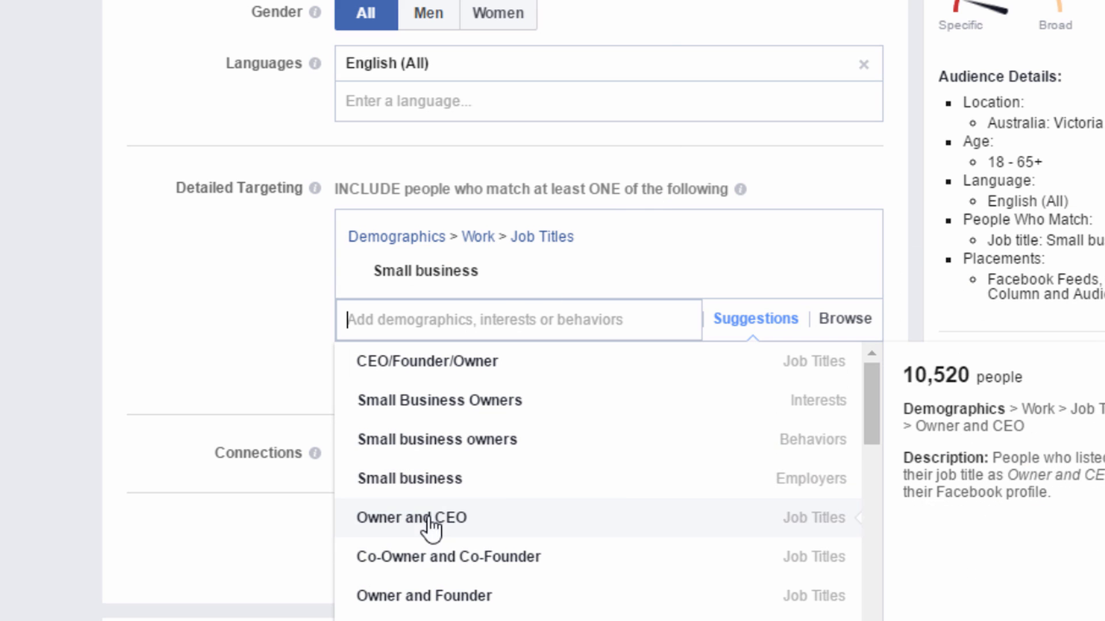
pyautogui.click(466, 405)
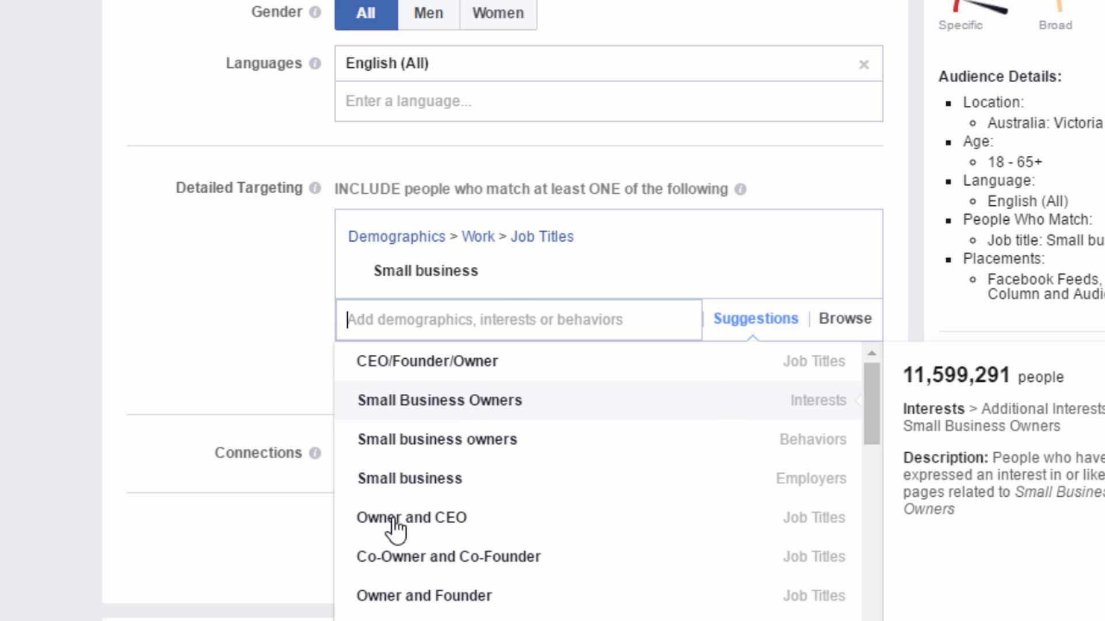
pyautogui.click(411, 512)
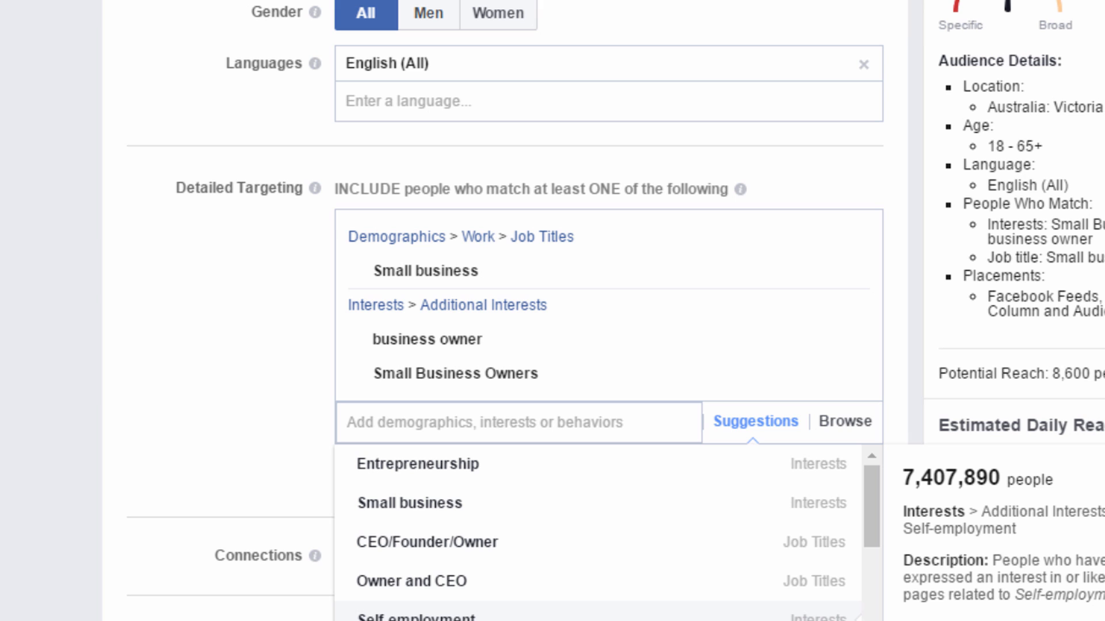
pyautogui.click(416, 617)
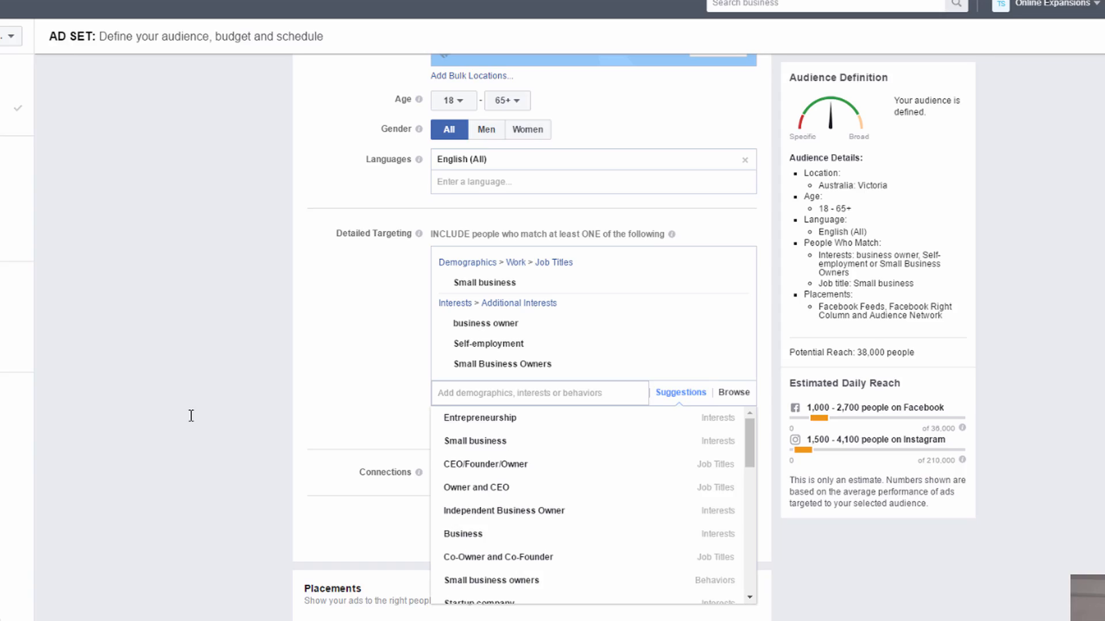
pyautogui.click(190, 415)
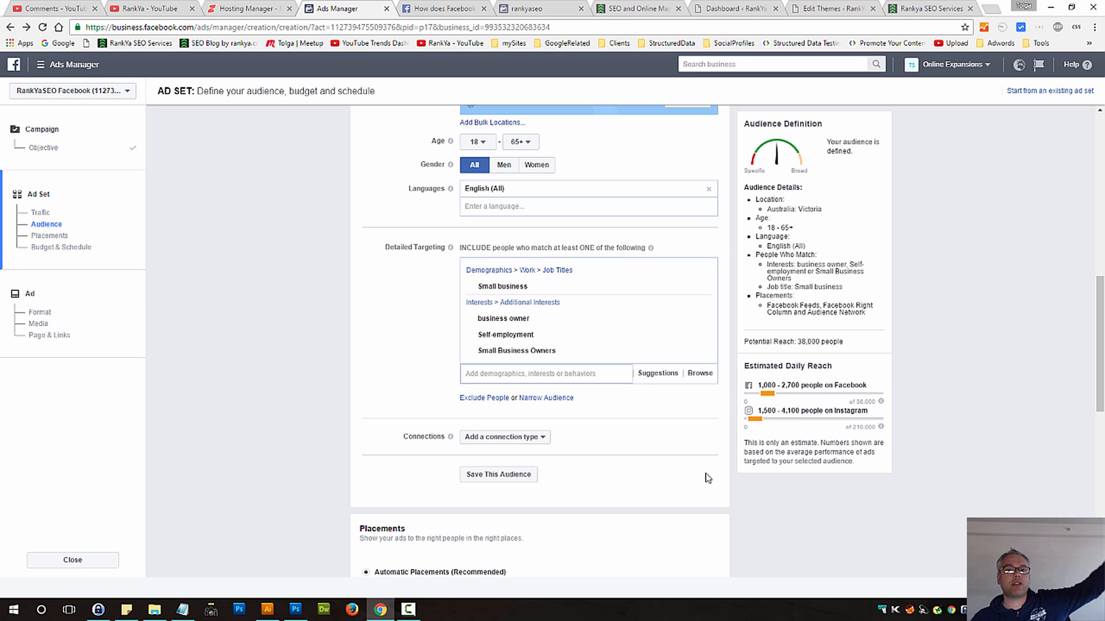
# Review the Facebook Pages connection types offered for the audience and close the list without adding one
pyautogui.click(525, 439)
pyautogui.moveTo(515, 454)
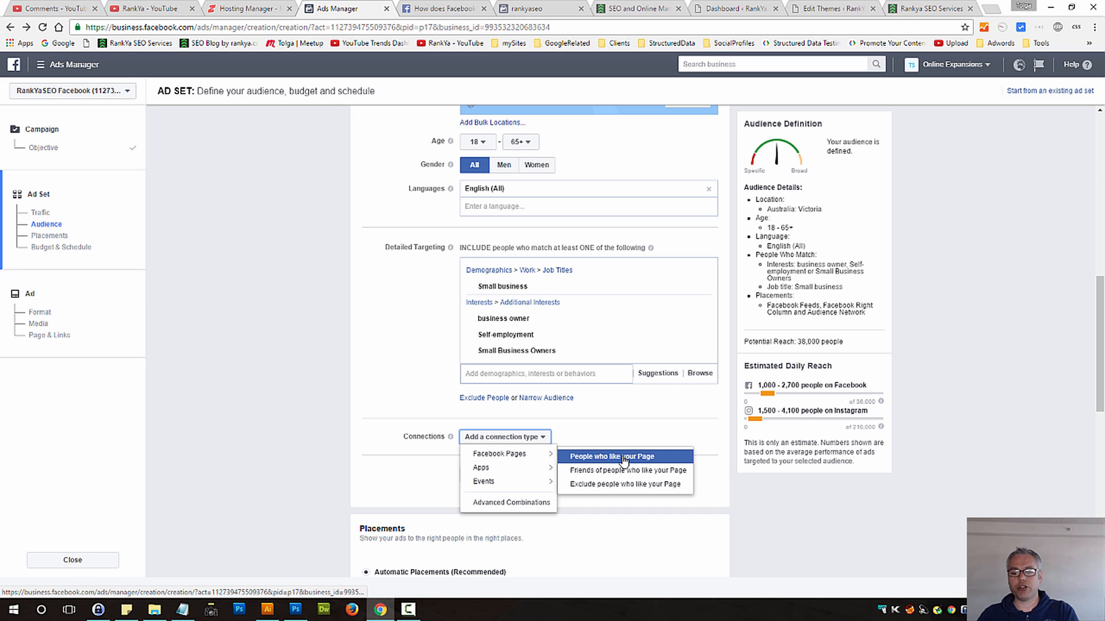
pyautogui.click(799, 510)
# Try editing the placements by toggling the Facebook platform and excluding Audience Network, and return to Automatic Placements
pyautogui.scroll(-3, 811, 522)
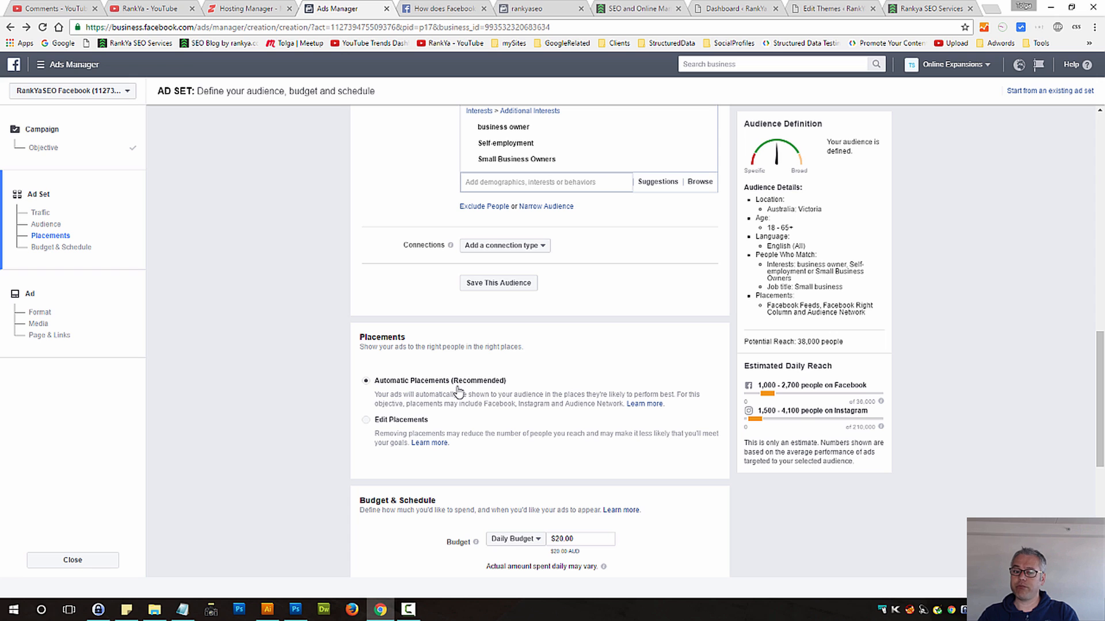
pyautogui.click(366, 421)
pyautogui.scroll(-1, 518, 440)
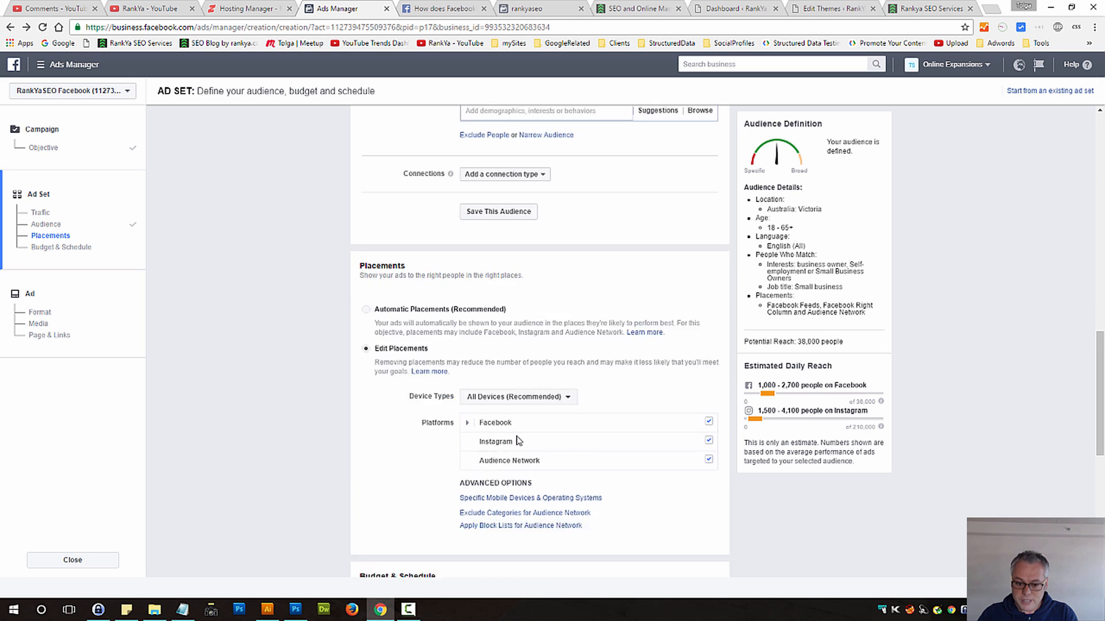
pyautogui.scroll(-1, 518, 440)
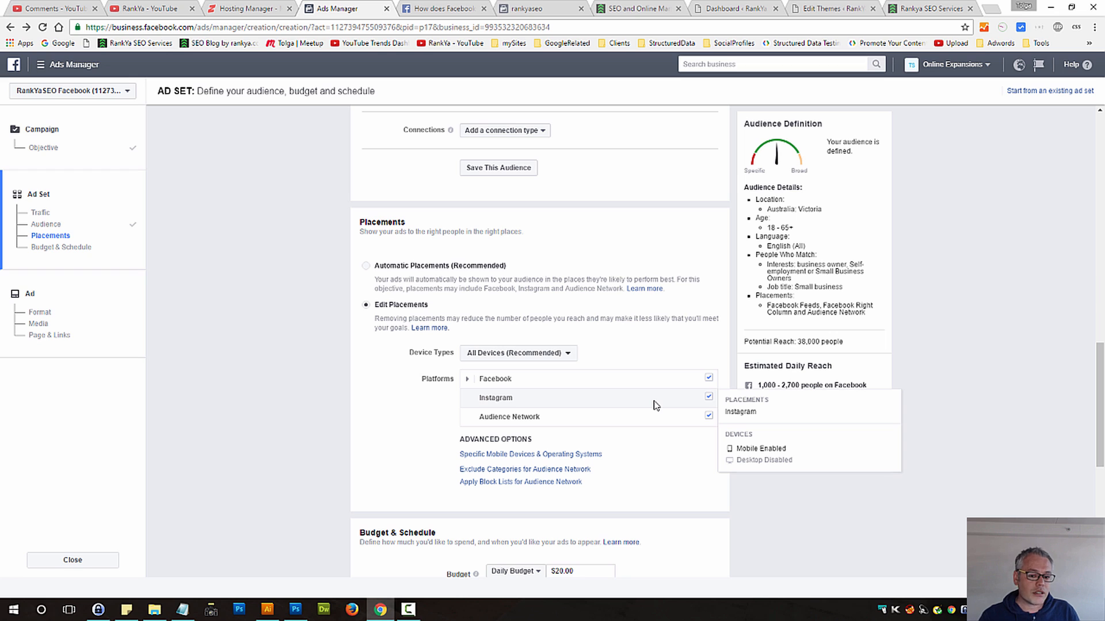
pyautogui.click(709, 378)
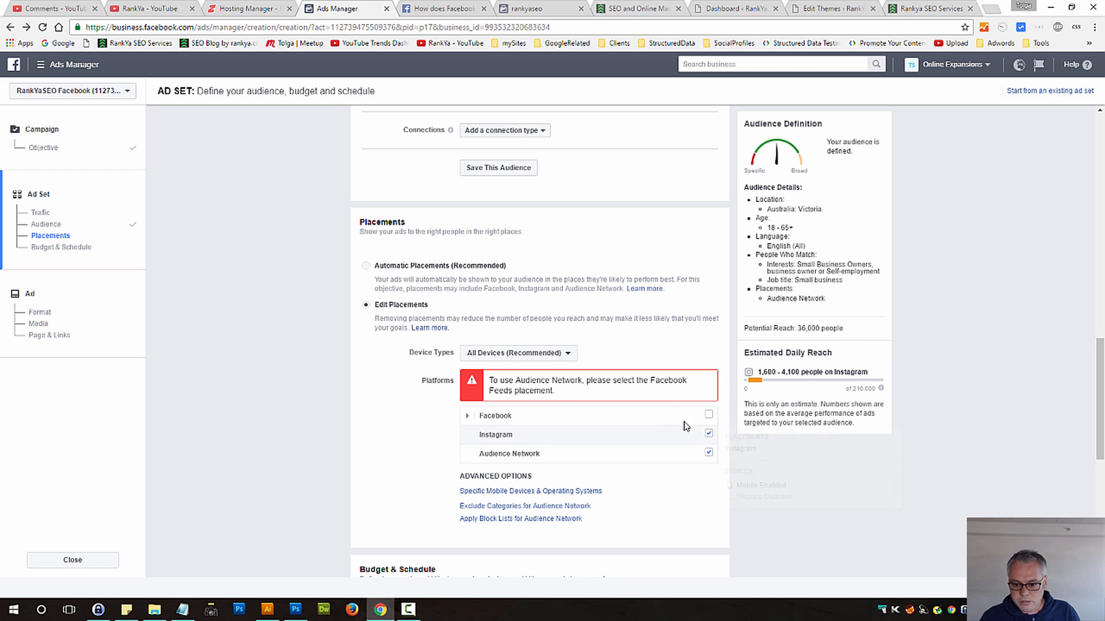
pyautogui.click(482, 416)
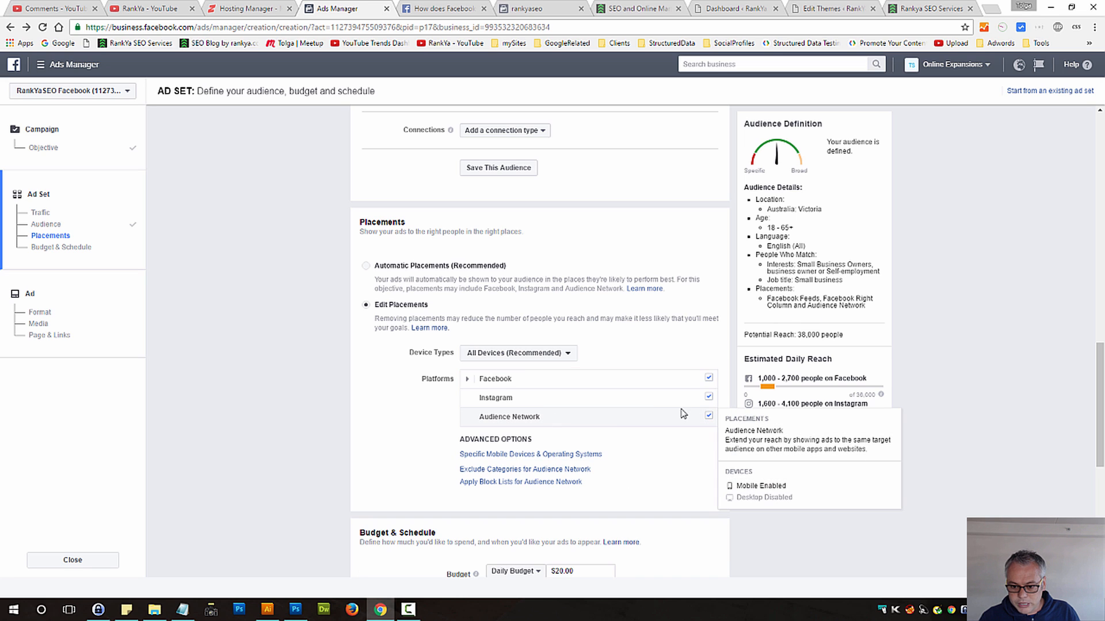
pyautogui.click(708, 416)
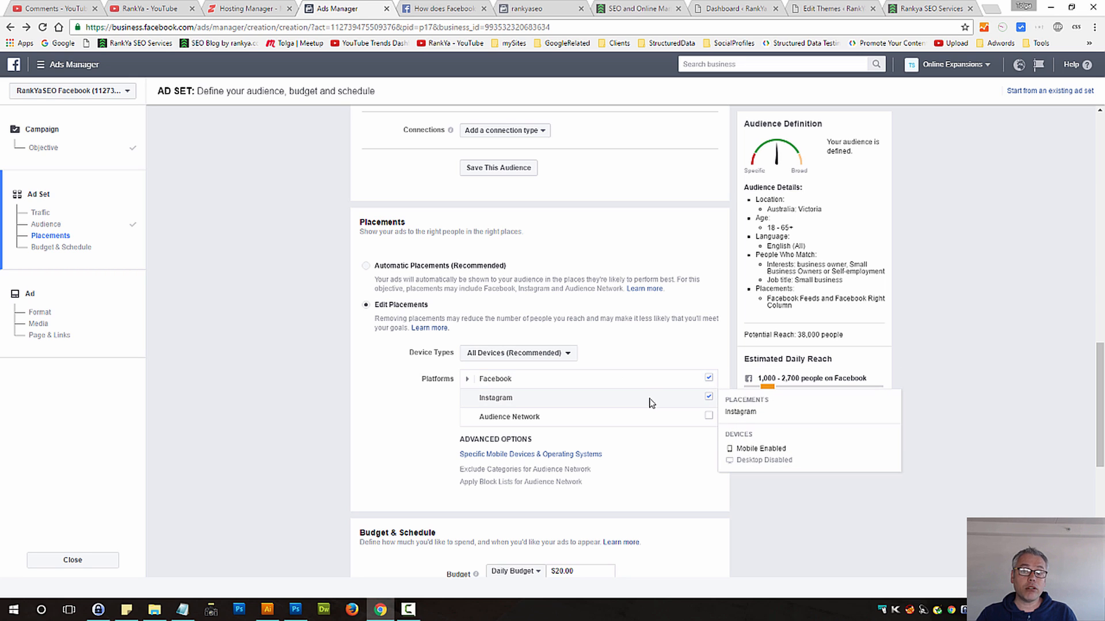
pyautogui.click(365, 266)
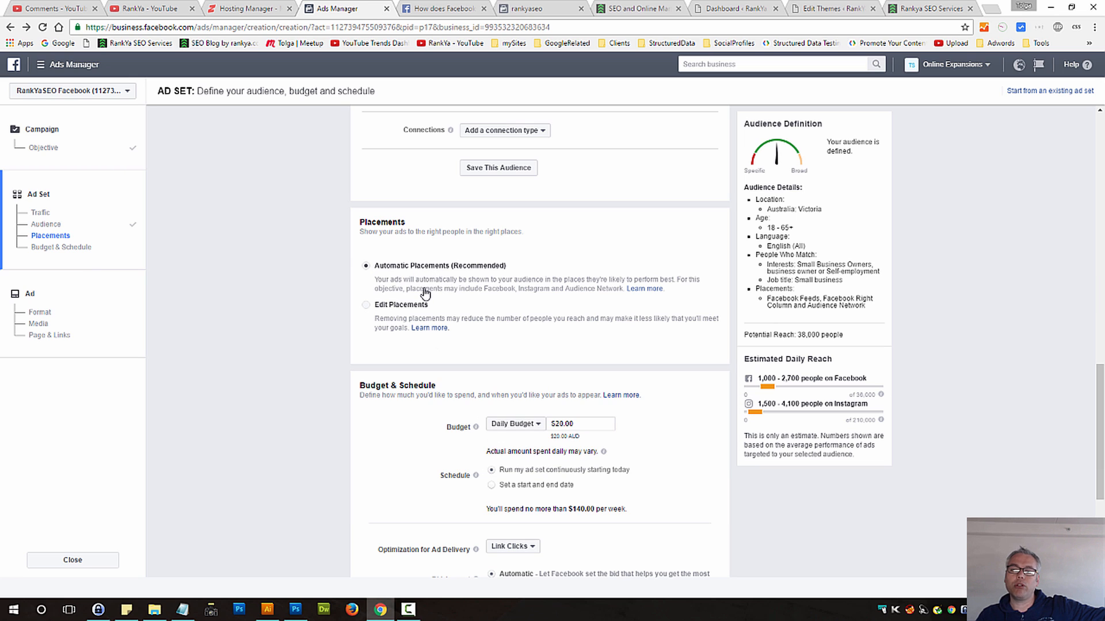
# Review the device types available when editing placements and set the ad set back to Automatic Placements
pyautogui.click(365, 307)
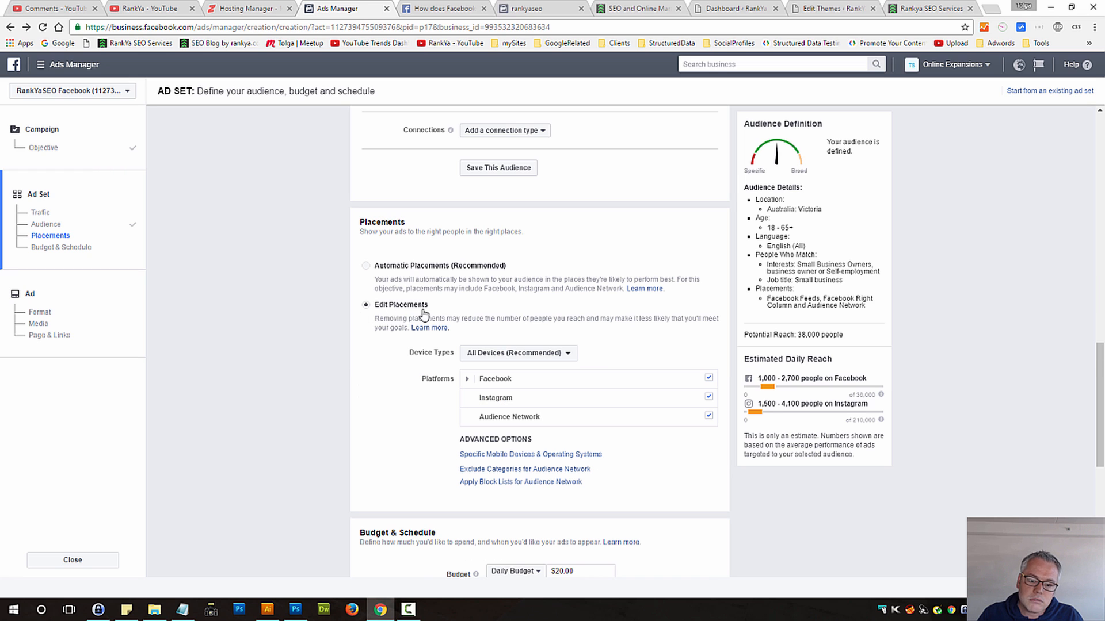
pyautogui.click(566, 357)
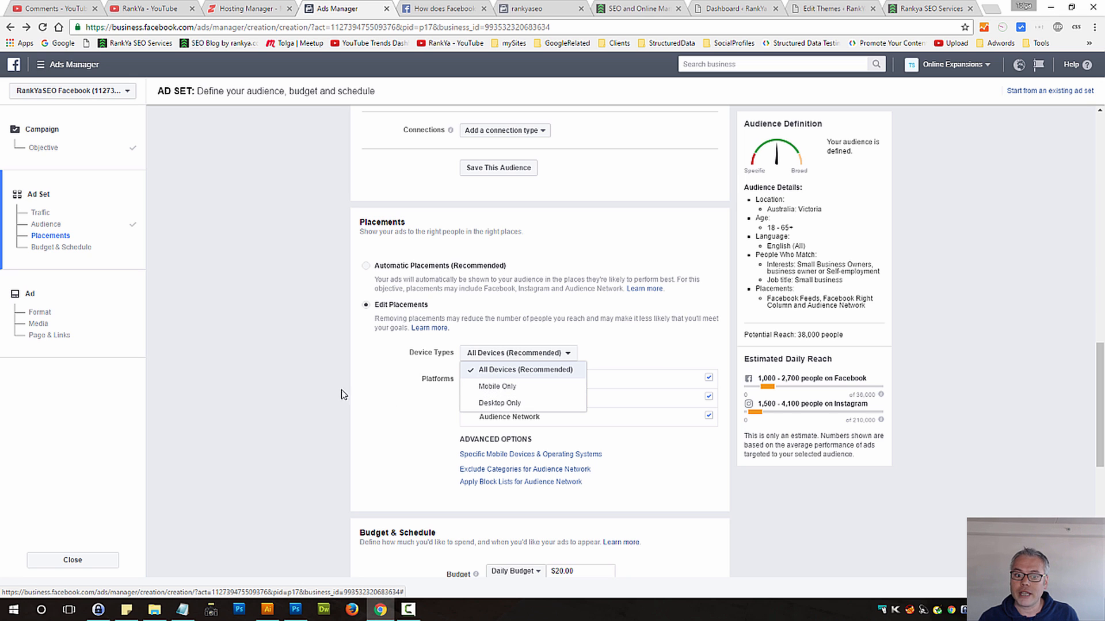
pyautogui.click(365, 266)
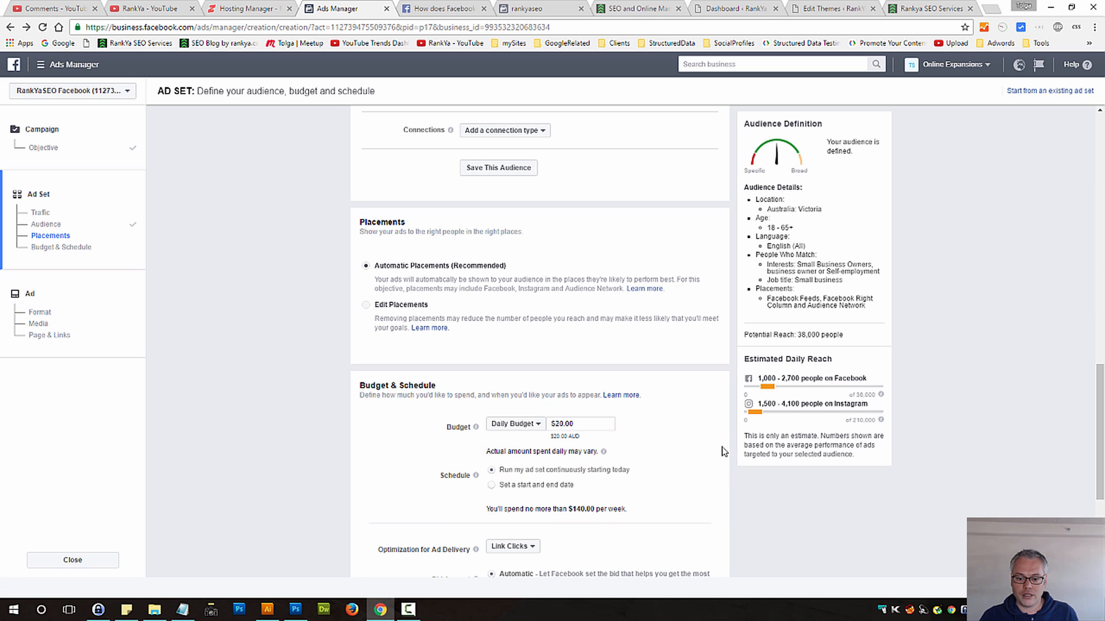
# Try daily budgets of $50.00 and $100.00 for the ad set
pyautogui.scroll(-2, 575, 374)
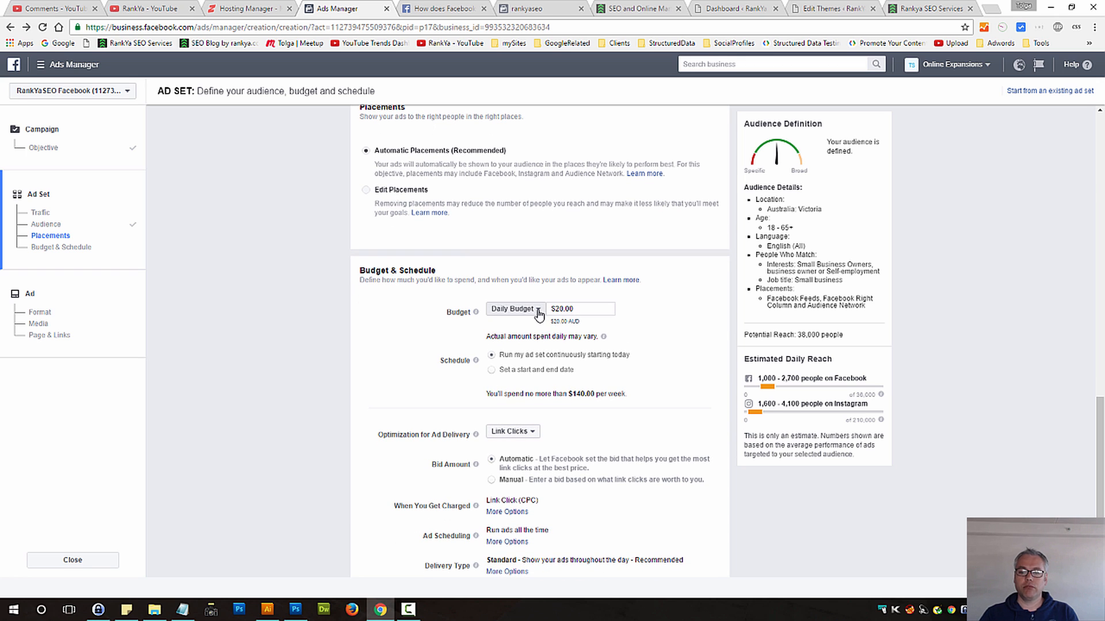
pyautogui.click(538, 314)
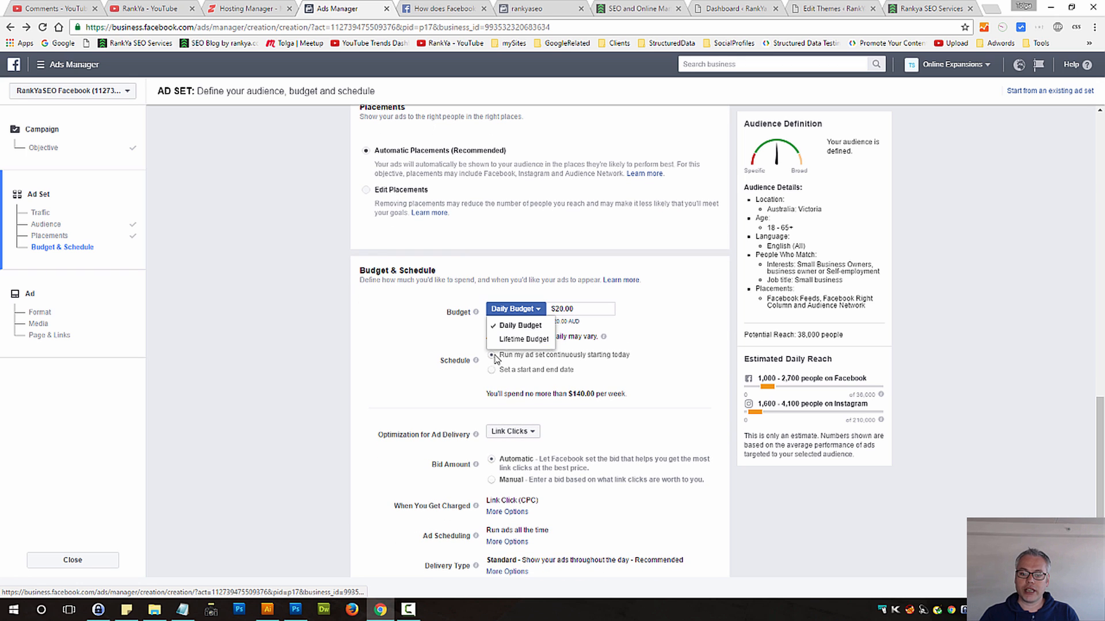
pyautogui.click(559, 311)
pyautogui.press('BackSpace')
pyautogui.write('5')
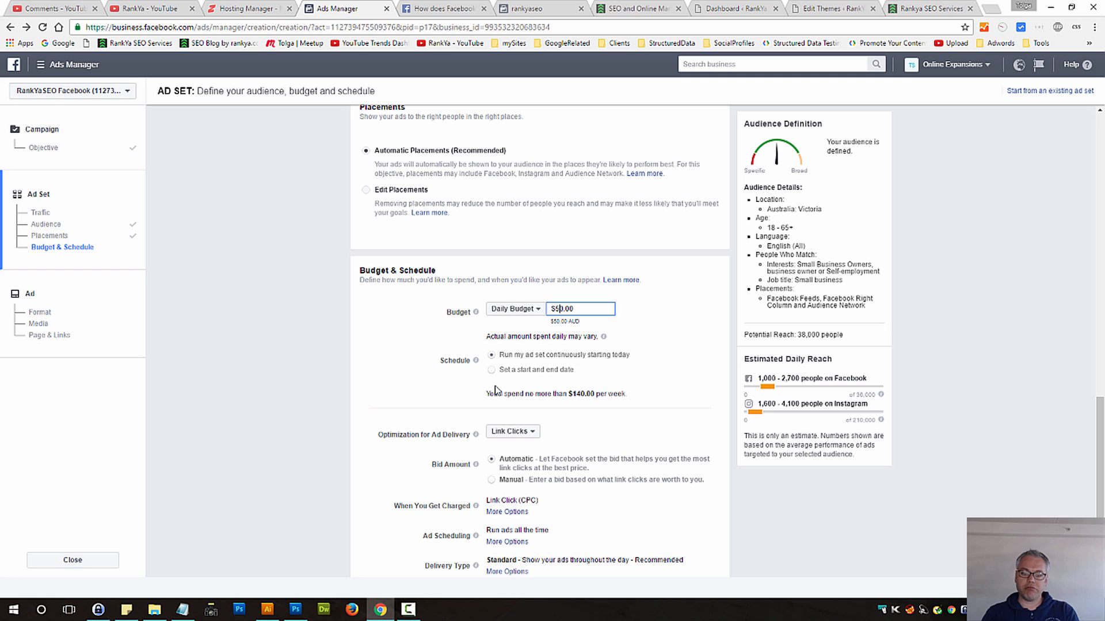
pyautogui.press('BackSpace')
pyautogui.write('10')
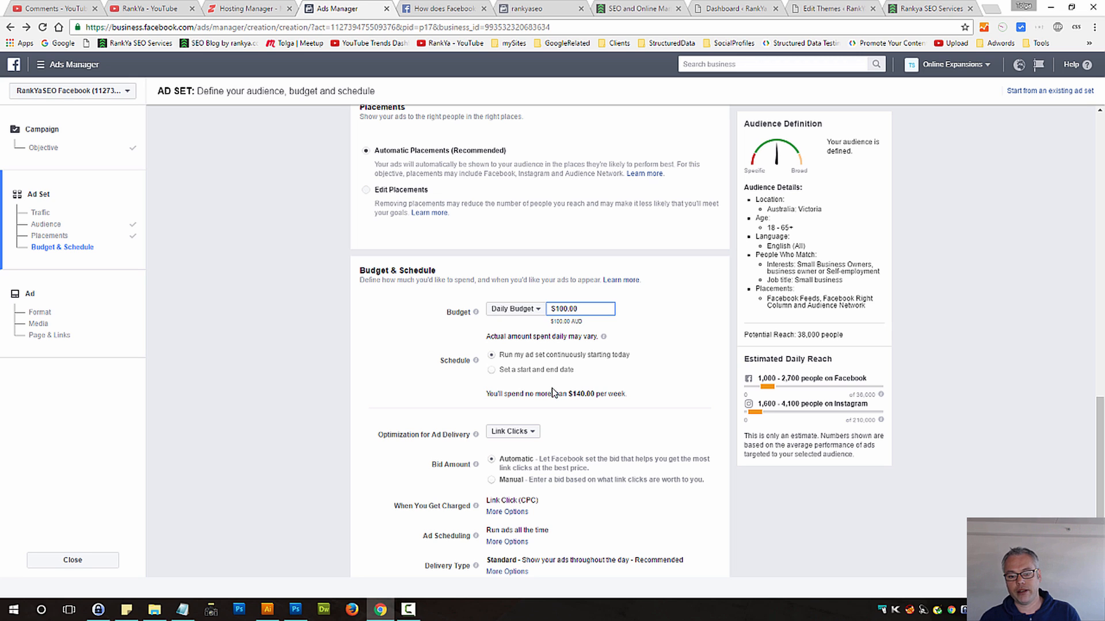
# Switch the ad set to a lifetime budget of $100.00 and open the start date calendar
pyautogui.click(537, 310)
pyautogui.press('Return')
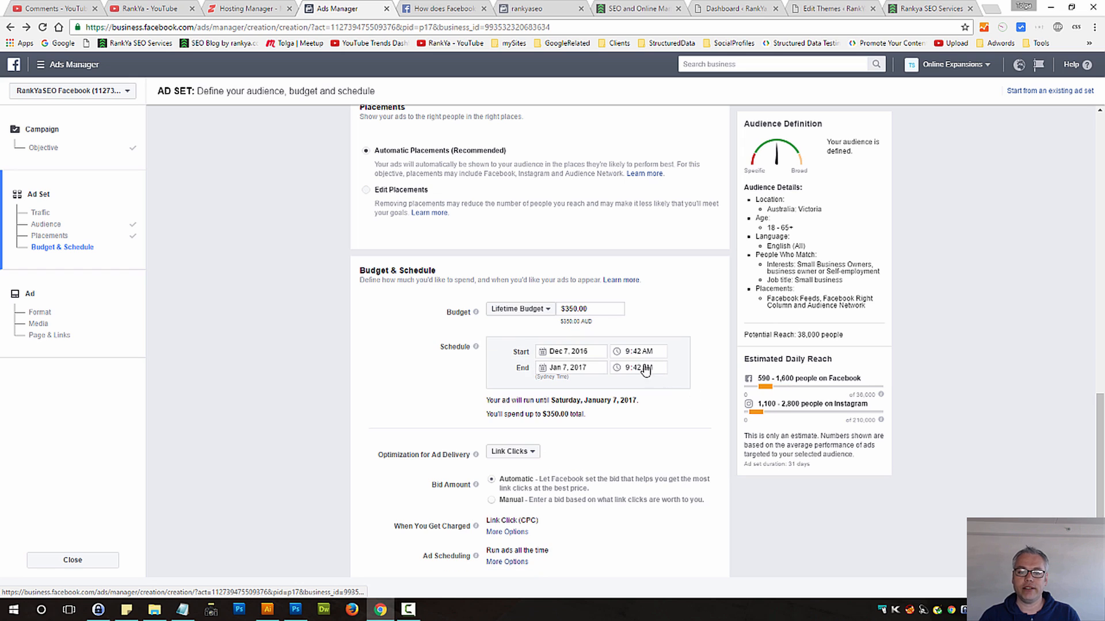
pyautogui.click(573, 312)
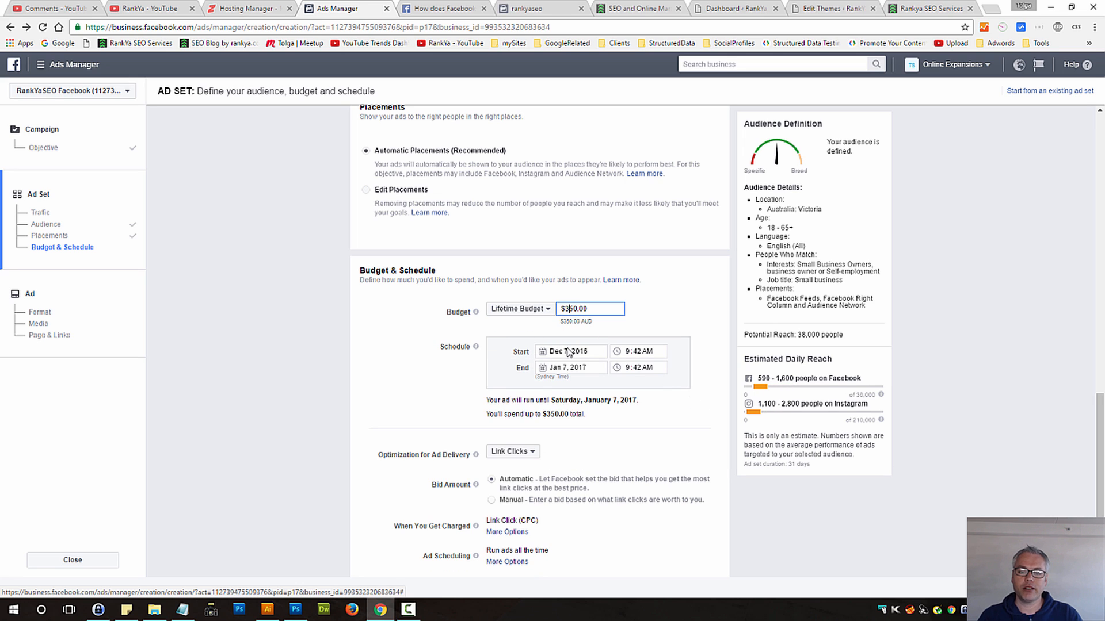
pyautogui.press('BackSpace')
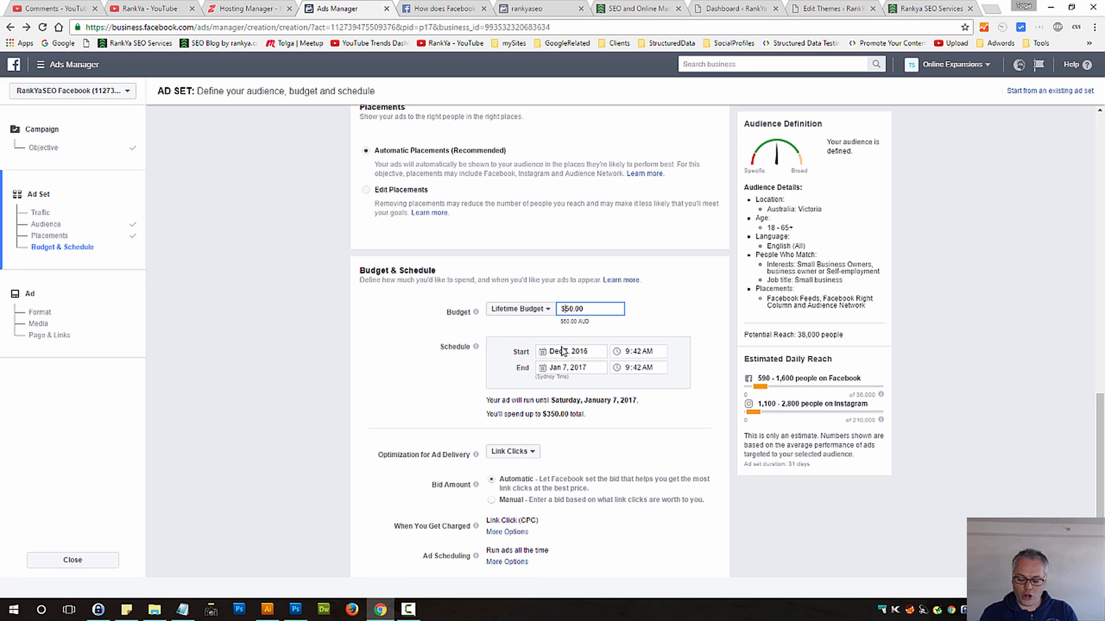
pyautogui.write('1')
pyautogui.press('Delete')
pyautogui.write('0')
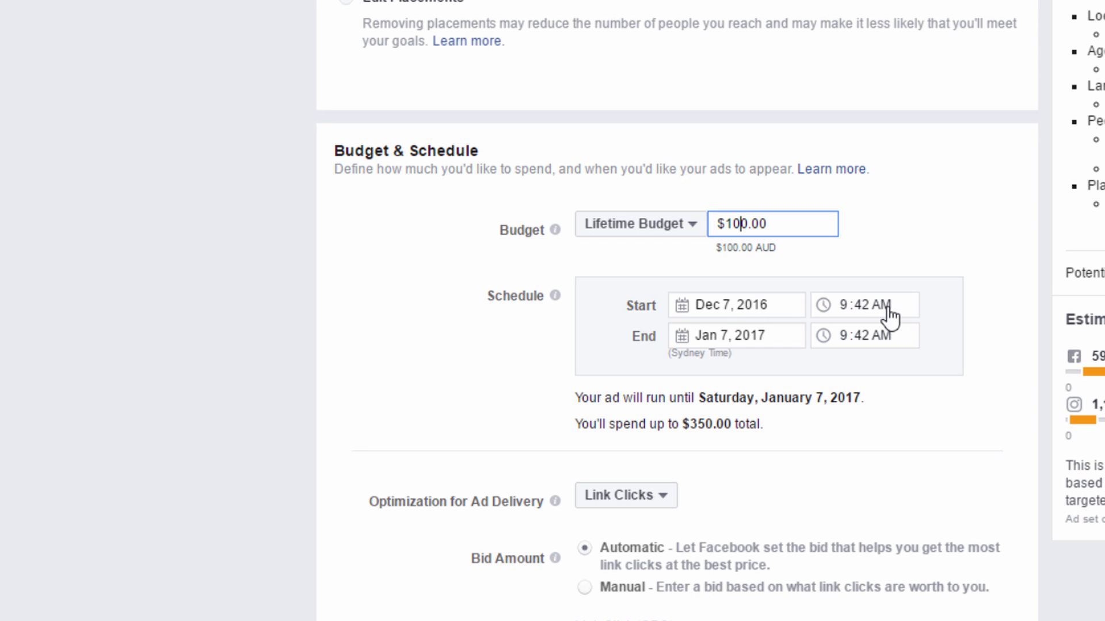
pyautogui.click(888, 313)
pyautogui.click(757, 303)
pyautogui.moveTo(767, 225)
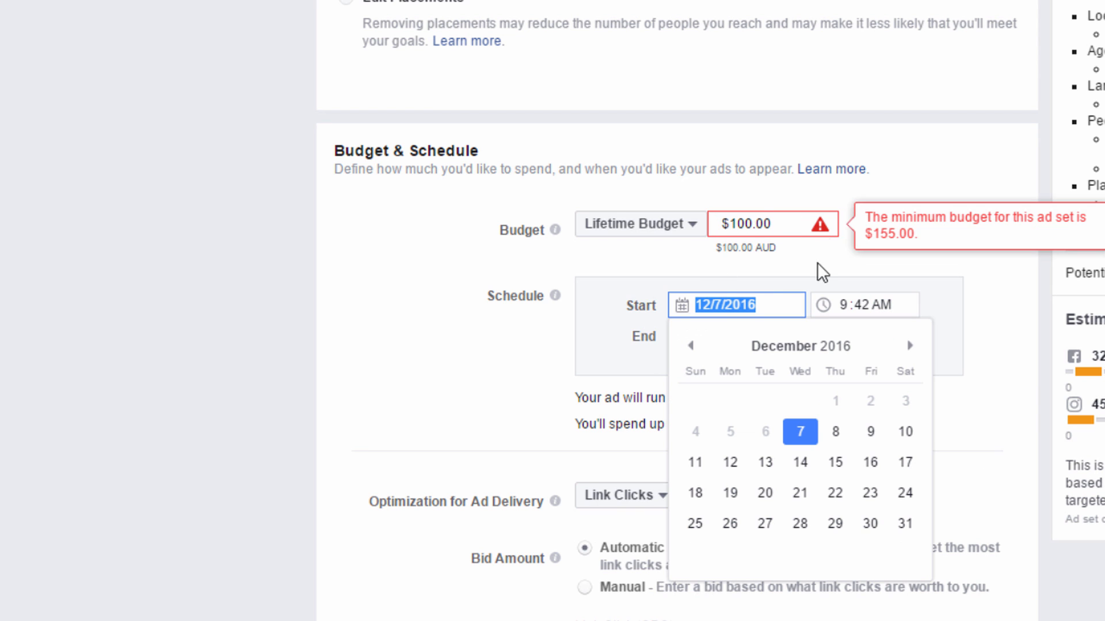
# Set the lifetime budget to $155.00 and close the start date calendar
pyautogui.click(746, 224)
pyautogui.press('BackSpace')
pyautogui.write('55')
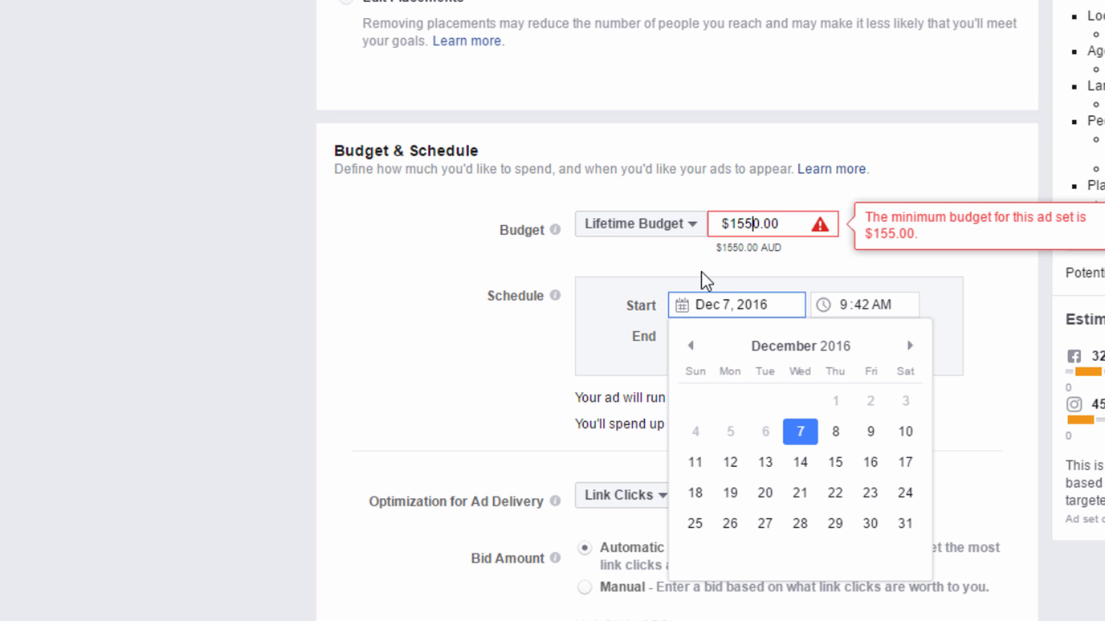
pyautogui.press('Delete')
pyautogui.click(892, 270)
pyautogui.click(363, 374)
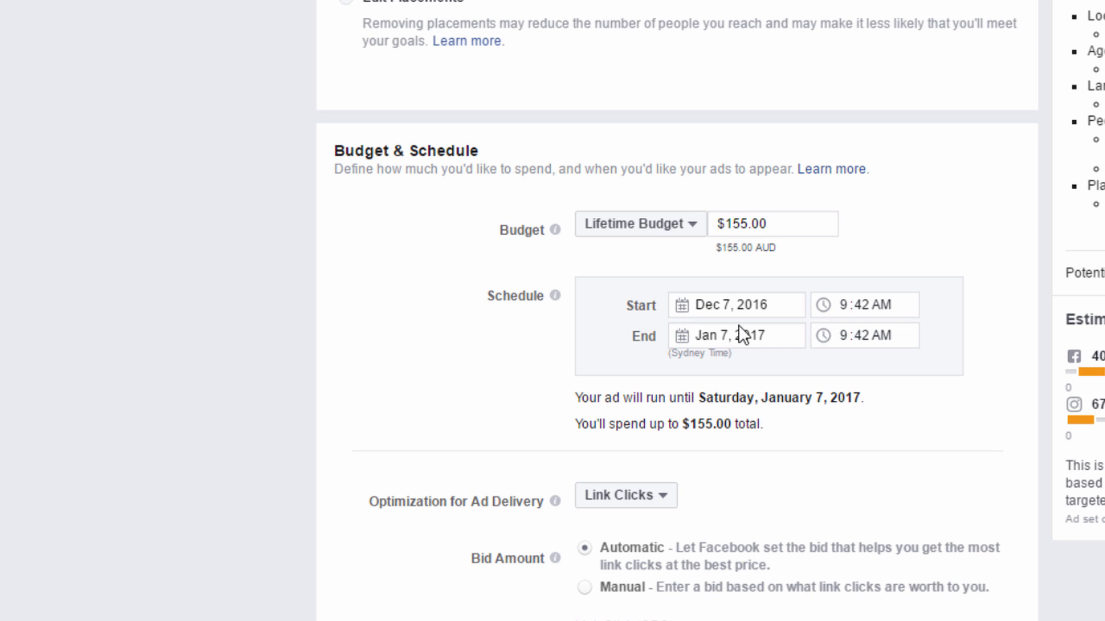
# Set the ad set's end date to Dec 31, 2016
pyautogui.click(699, 334)
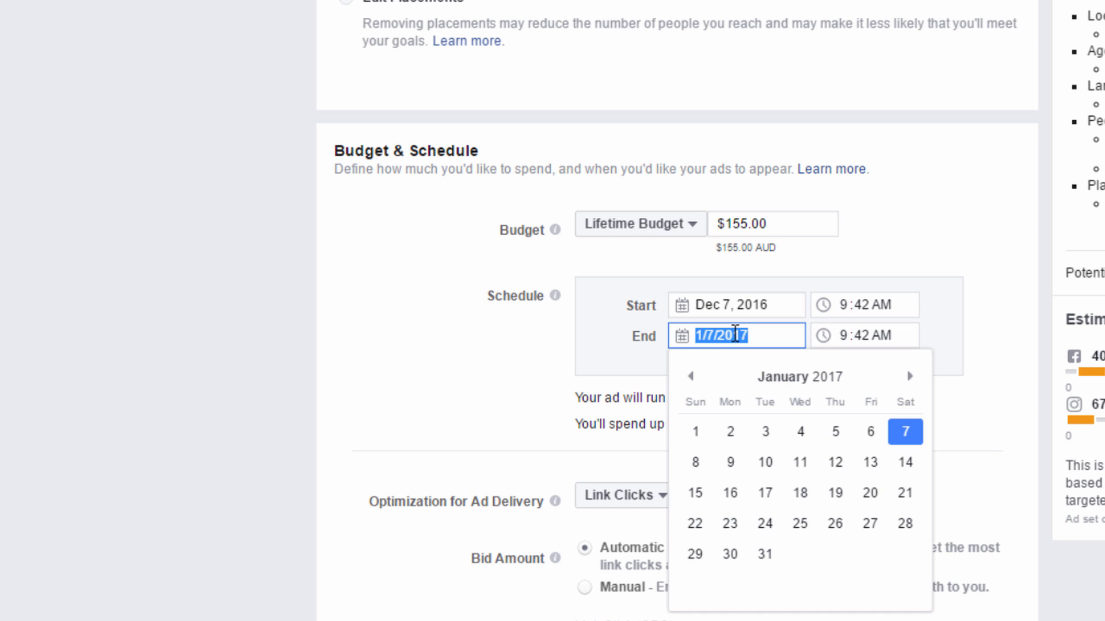
pyautogui.click(690, 378)
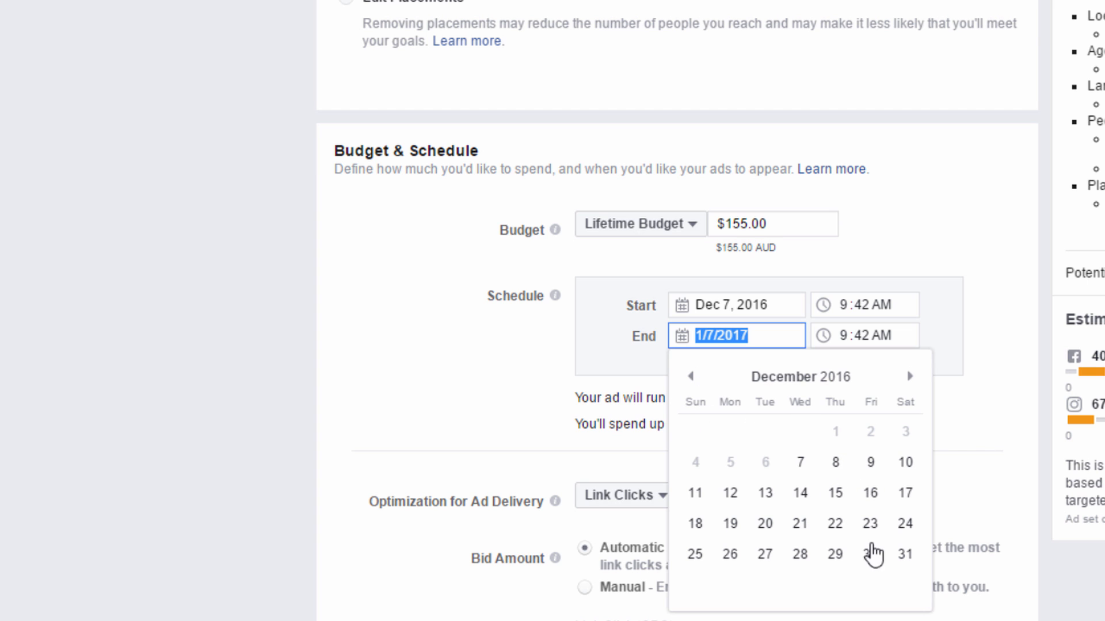
pyautogui.click(905, 555)
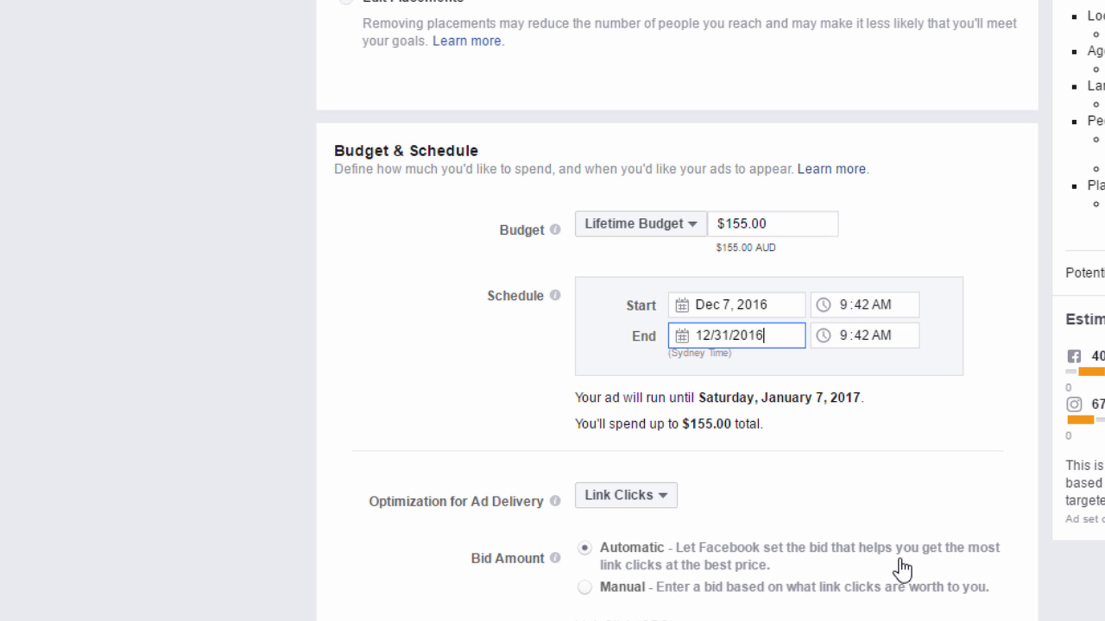
# Try a lifetime budget of $100.00 and raise it to $120.00 for the schedule ending Dec 31, 2016
pyautogui.click(745, 221)
pyautogui.press('BackSpace')
pyautogui.press('BackSpace')
pyautogui.write('00')
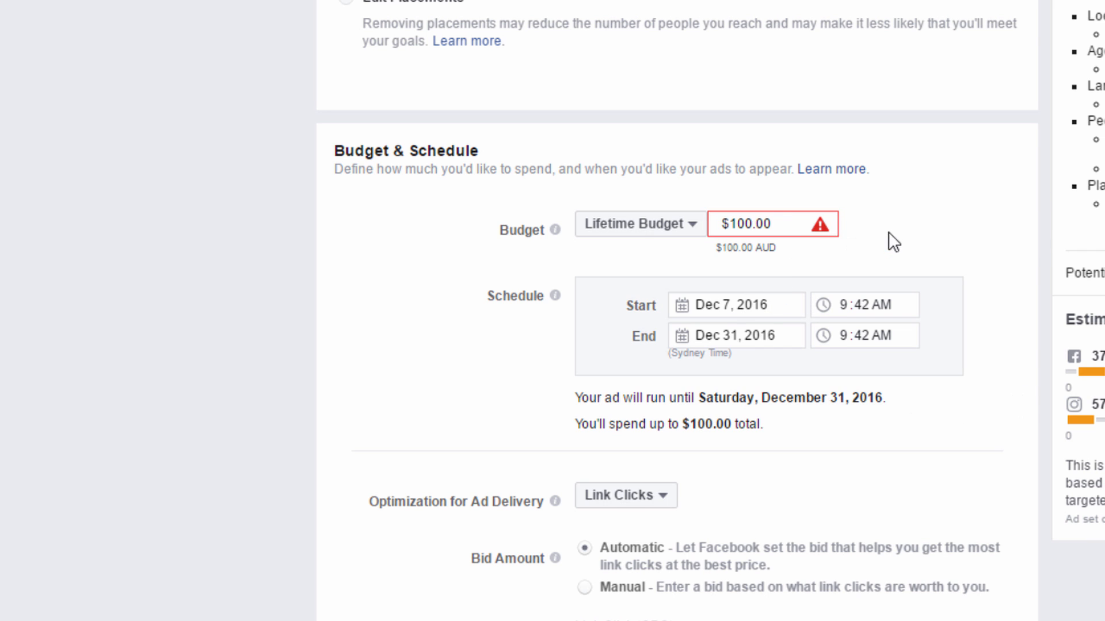
pyautogui.moveTo(786, 225)
pyautogui.click(744, 224)
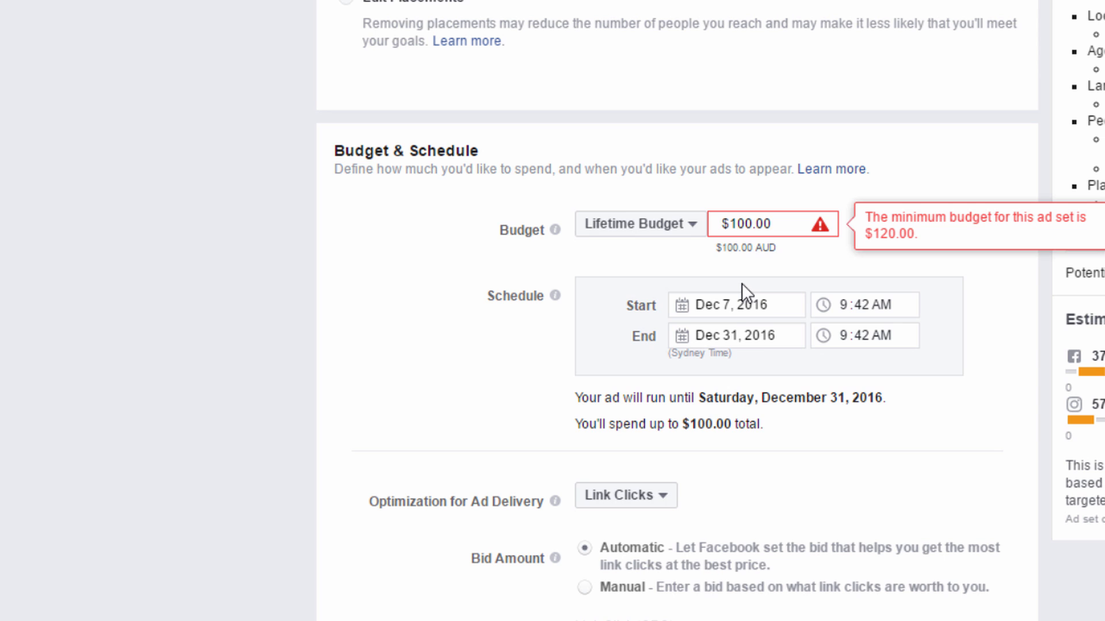
pyautogui.press('BackSpace')
pyautogui.write('2')
pyautogui.click(860, 306)
pyautogui.click(841, 305)
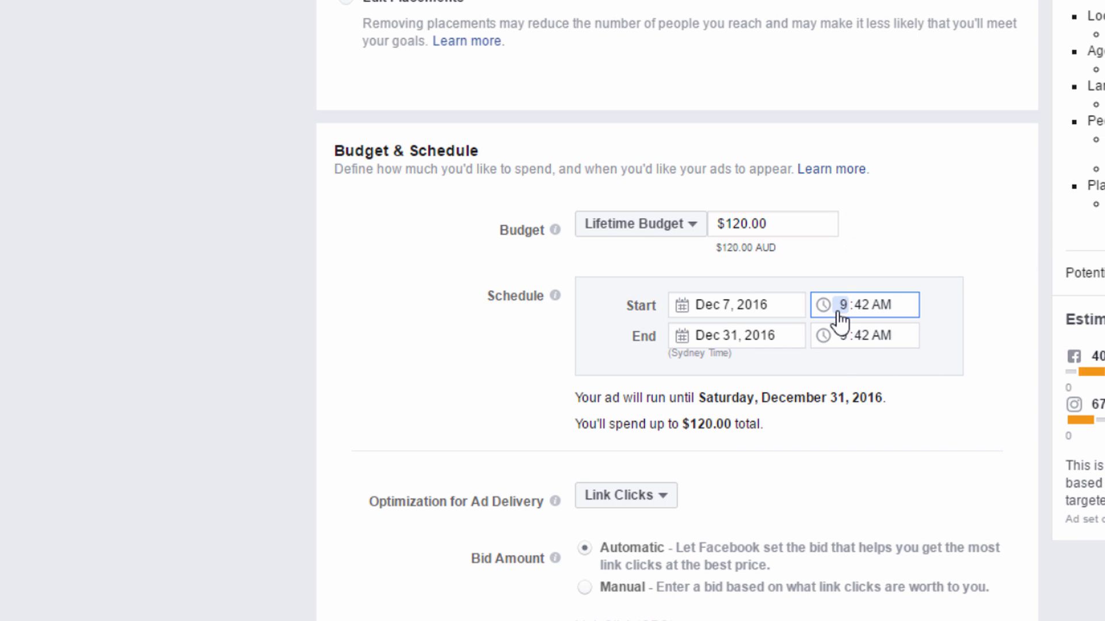
pyautogui.moveTo(683, 407); pyautogui.dragTo(846, 410)
pyautogui.click(956, 363)
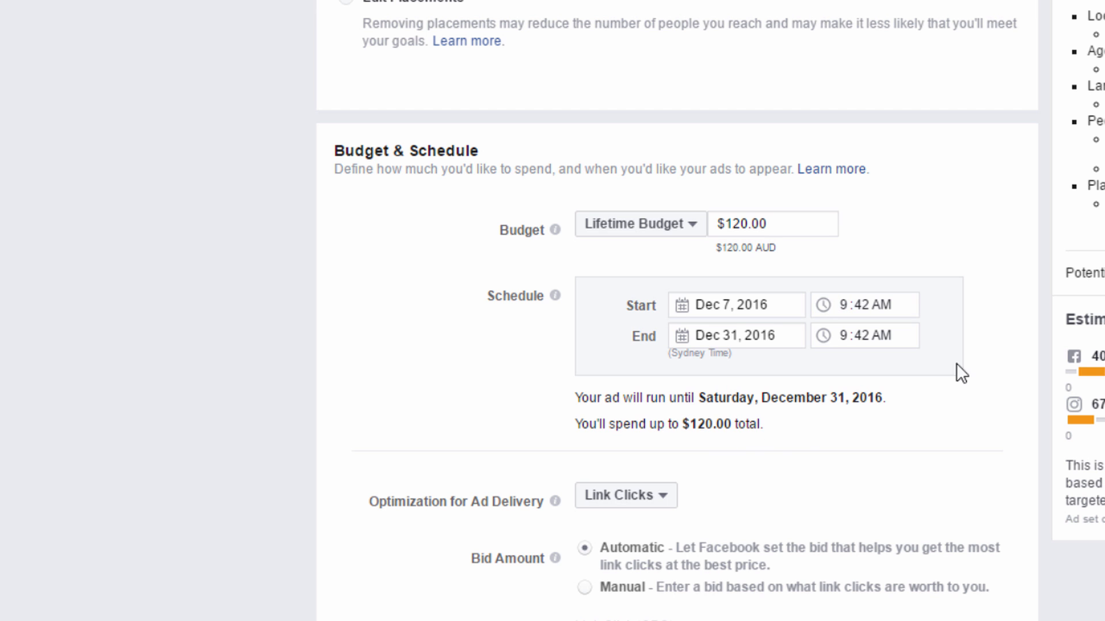
# Switch the ad set to a daily budget of $5.00
pyautogui.click(683, 229)
pyautogui.click(661, 253)
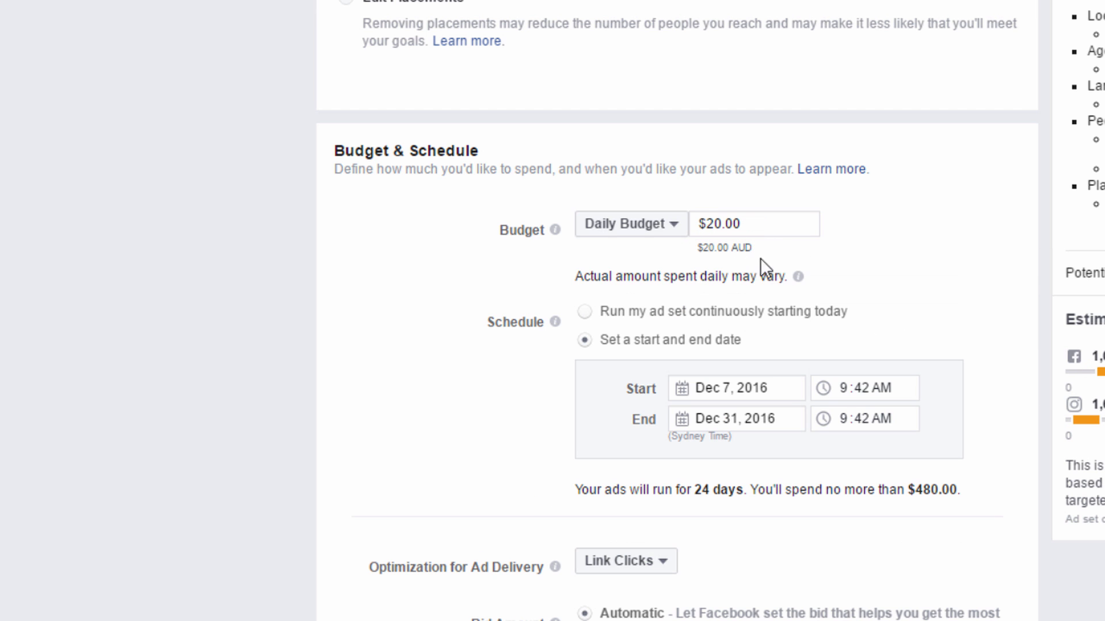
pyautogui.click(727, 225)
pyautogui.press('BackSpace')
pyautogui.press('BackSpace')
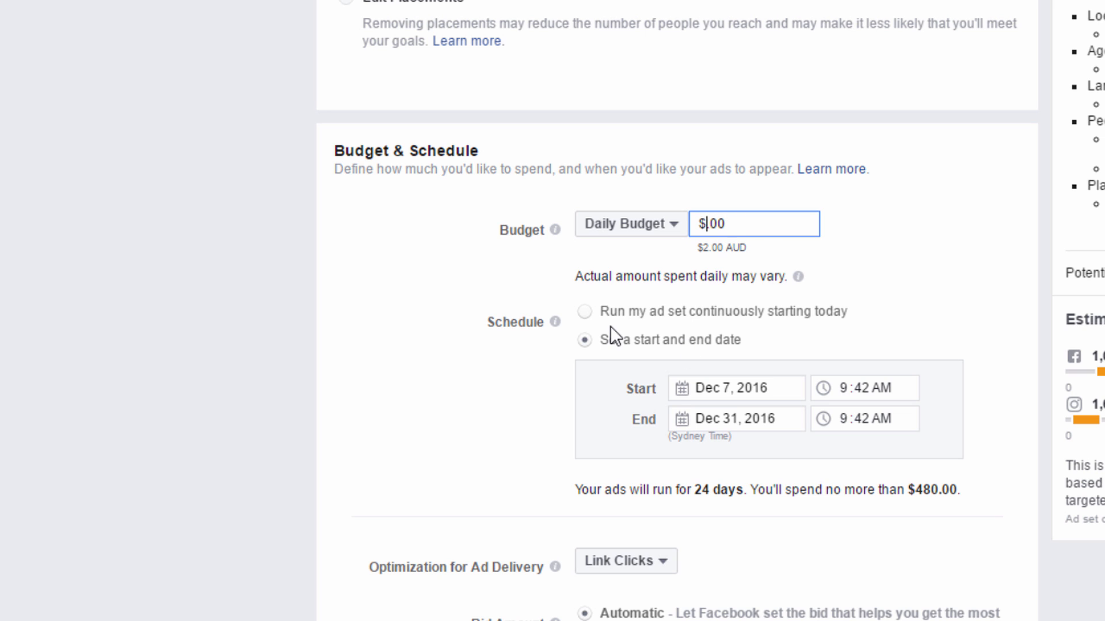
pyautogui.write('5')
pyautogui.write('5')
# Switch the ad set back to a lifetime budget and set the amount to $100.00
pyautogui.click(670, 227)
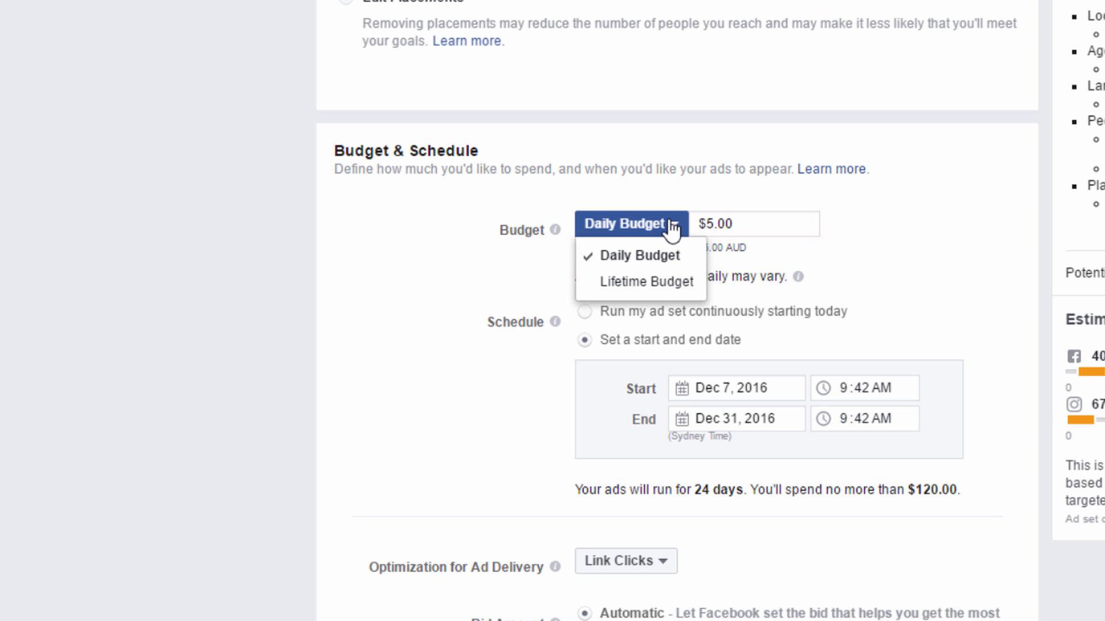
pyautogui.click(656, 283)
pyautogui.click(734, 226)
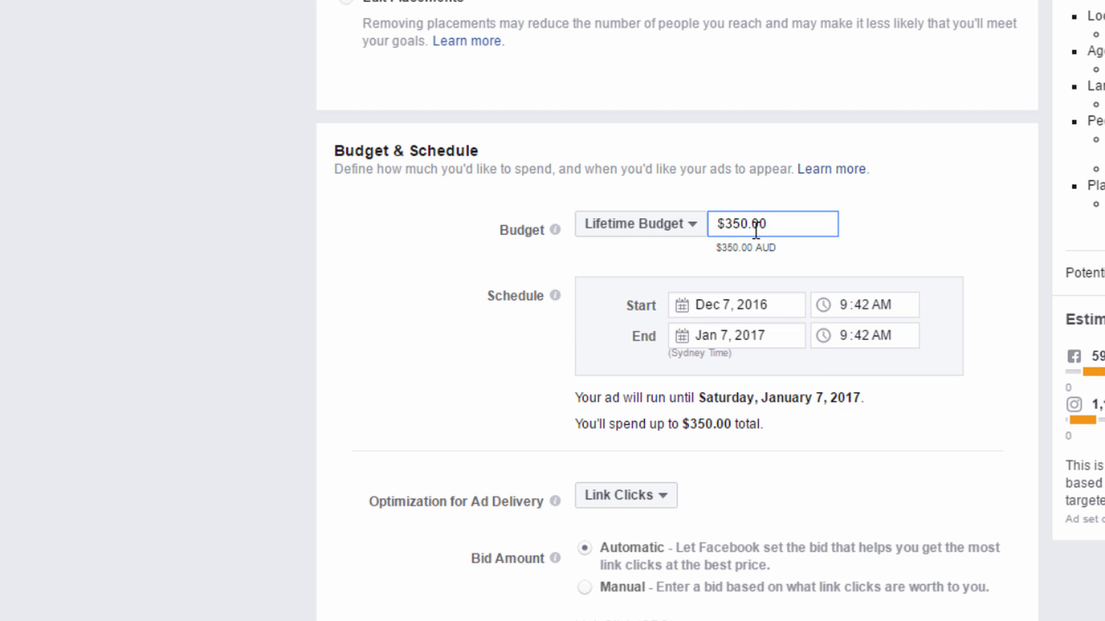
pyautogui.press('BackSpace')
pyautogui.write('10')
pyautogui.press('Delete')
pyautogui.click(849, 233)
pyautogui.moveTo(778, 230)
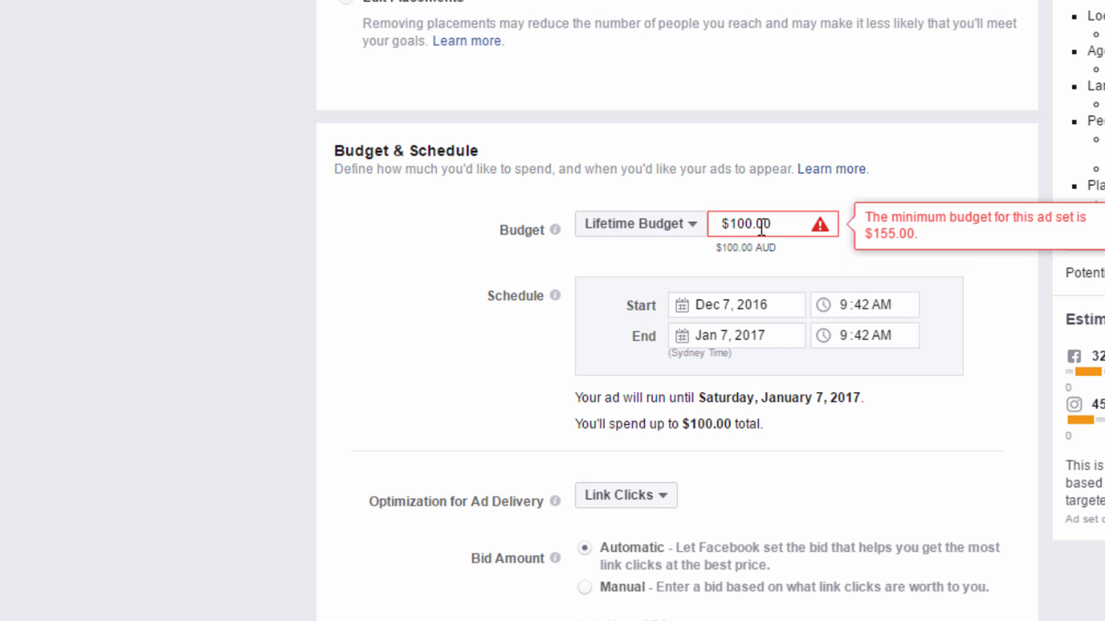
# Set the end date of the lifetime budget schedule to Dec 21, 2016
pyautogui.click(757, 224)
pyautogui.click(765, 329)
pyautogui.click(690, 376)
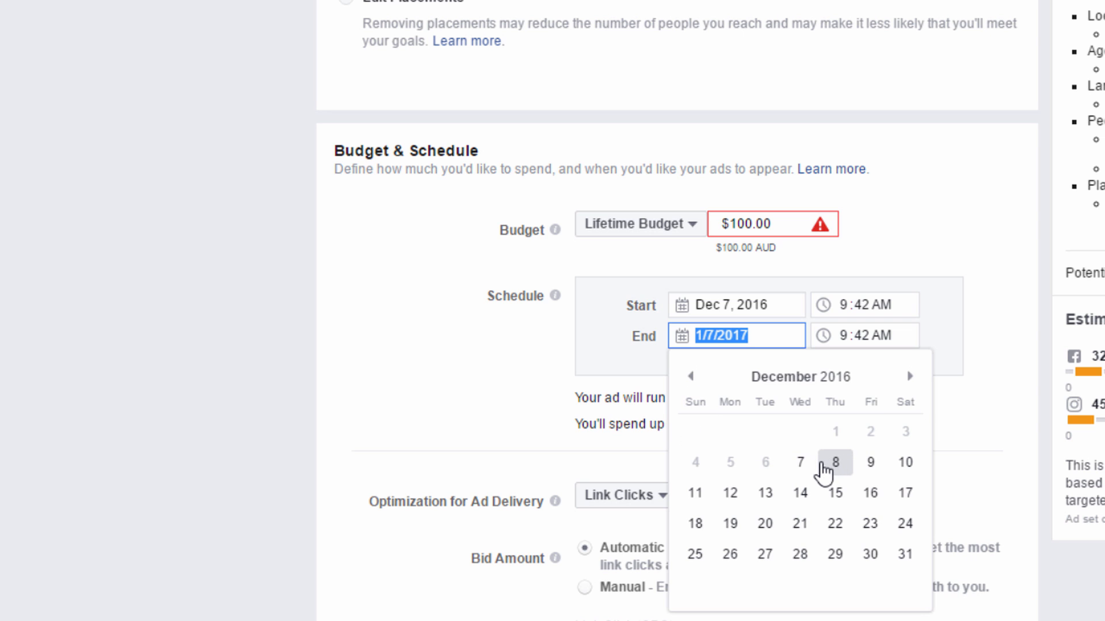
pyautogui.click(800, 524)
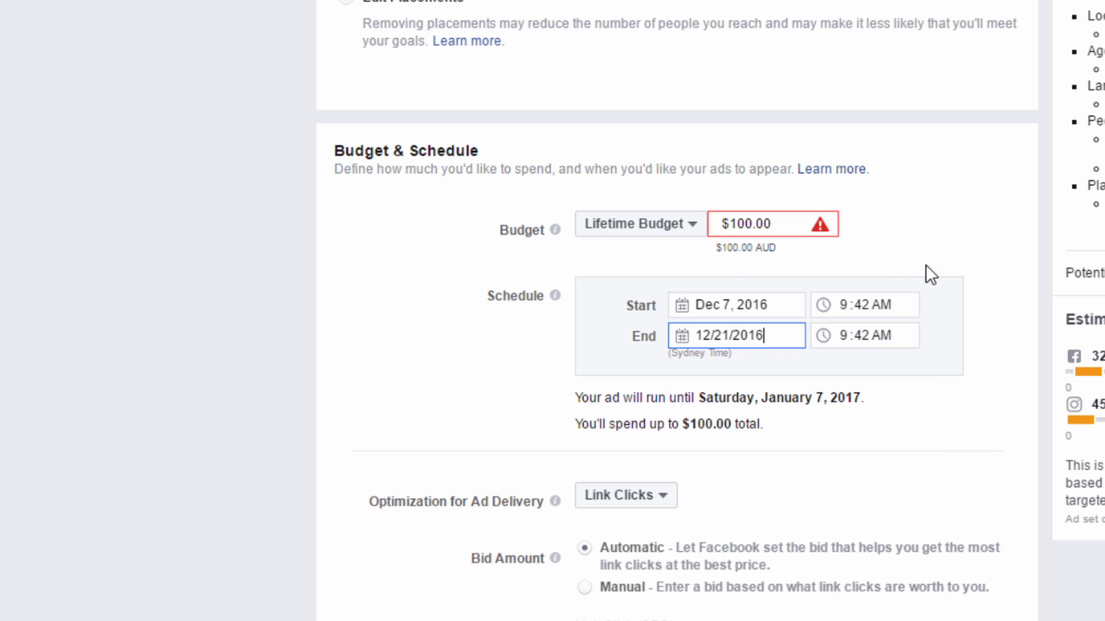
# Set the lifetime budget to $70.00 for the schedule ending Dec 21, 2016
pyautogui.click(764, 222)
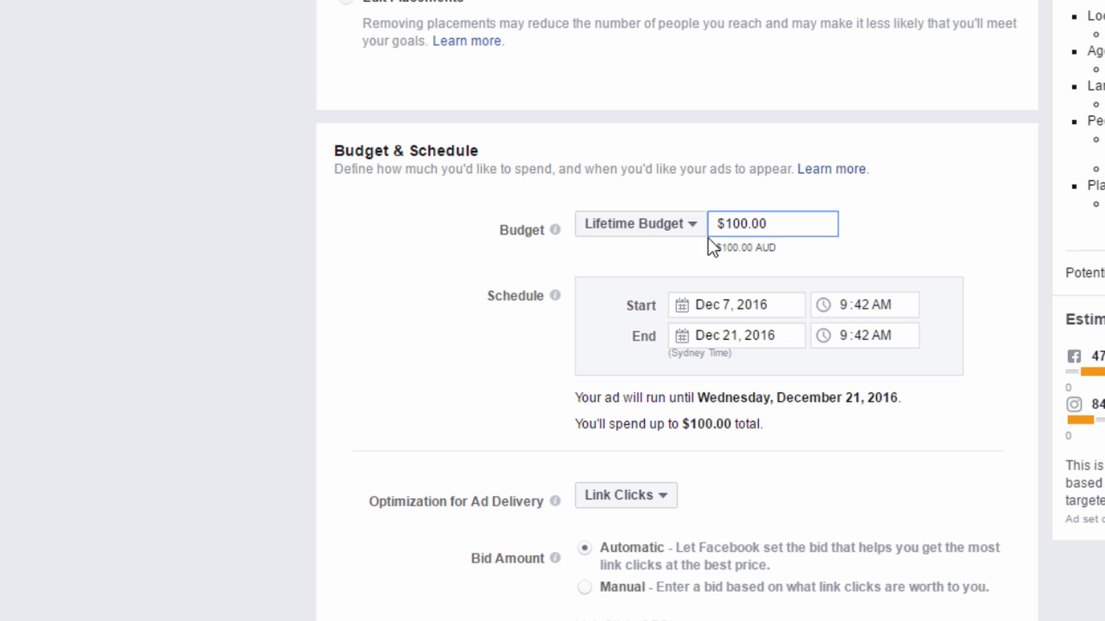
pyautogui.press('BackSpace')
pyautogui.write('7')
pyautogui.press('Delete')
pyautogui.click(964, 223)
pyautogui.click(794, 222)
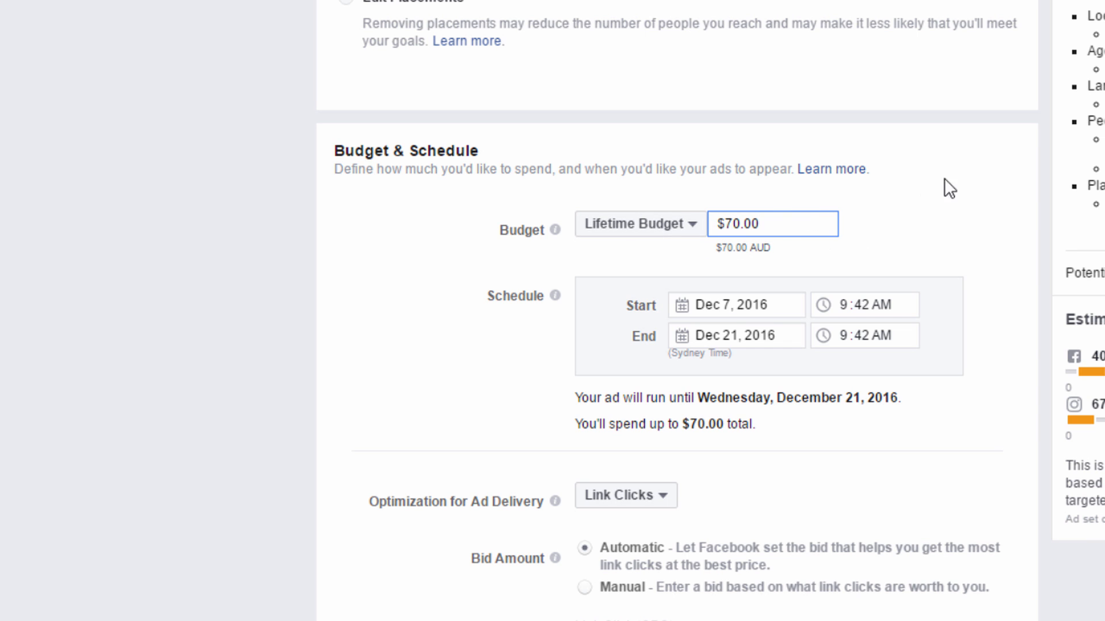
# Review the optimization choices for ad delivery and close the list, keeping Link Clicks
pyautogui.scroll(-3, 630, 446)
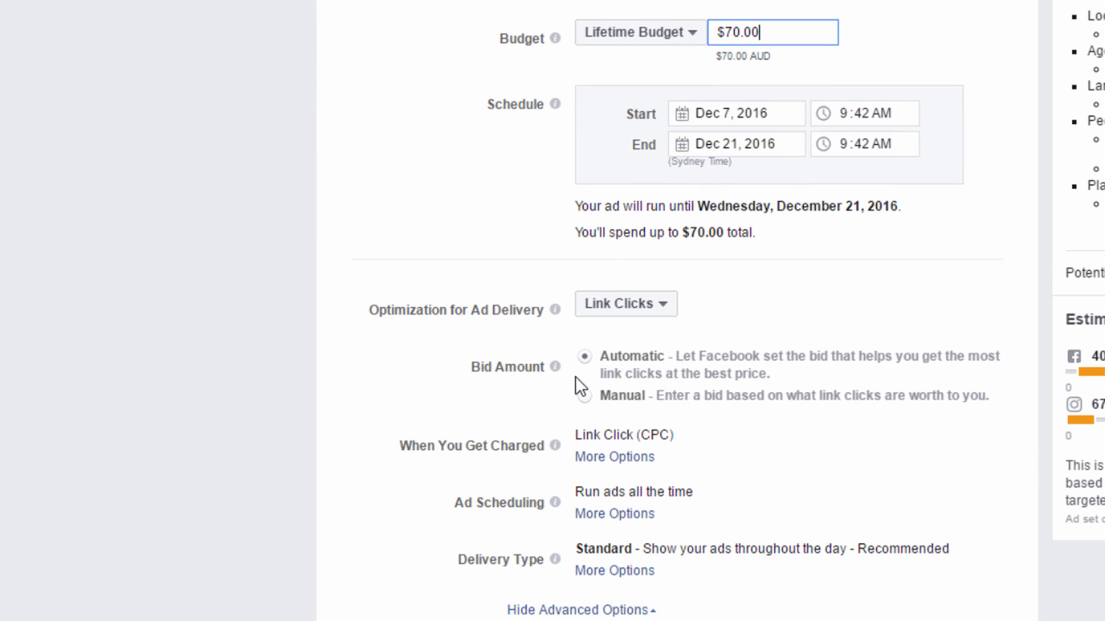
pyautogui.moveTo(523, 380)
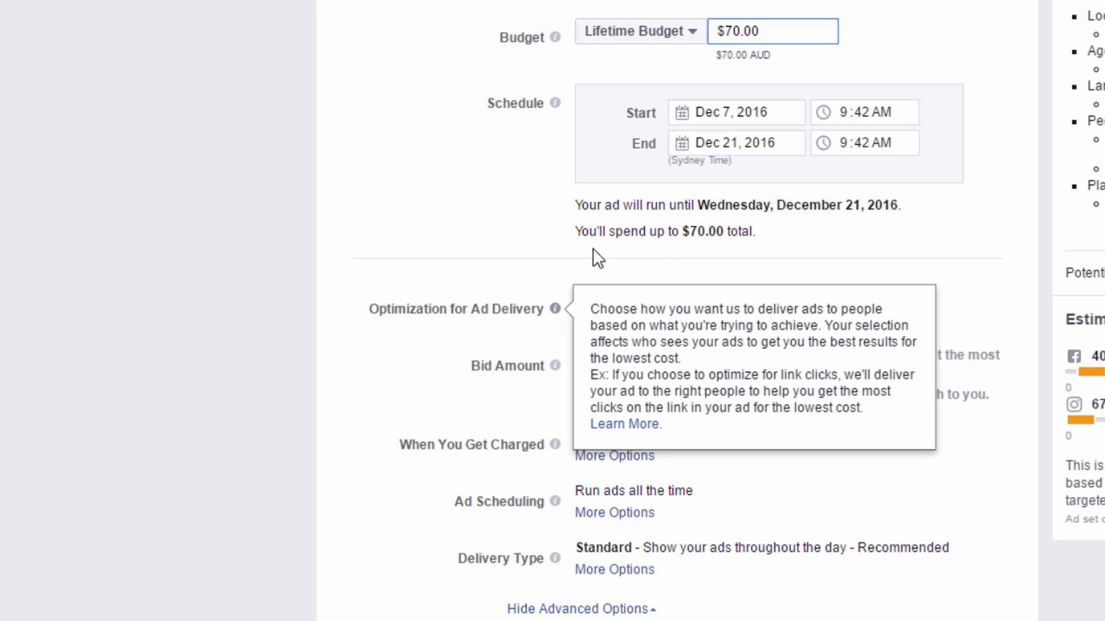
pyautogui.click(639, 304)
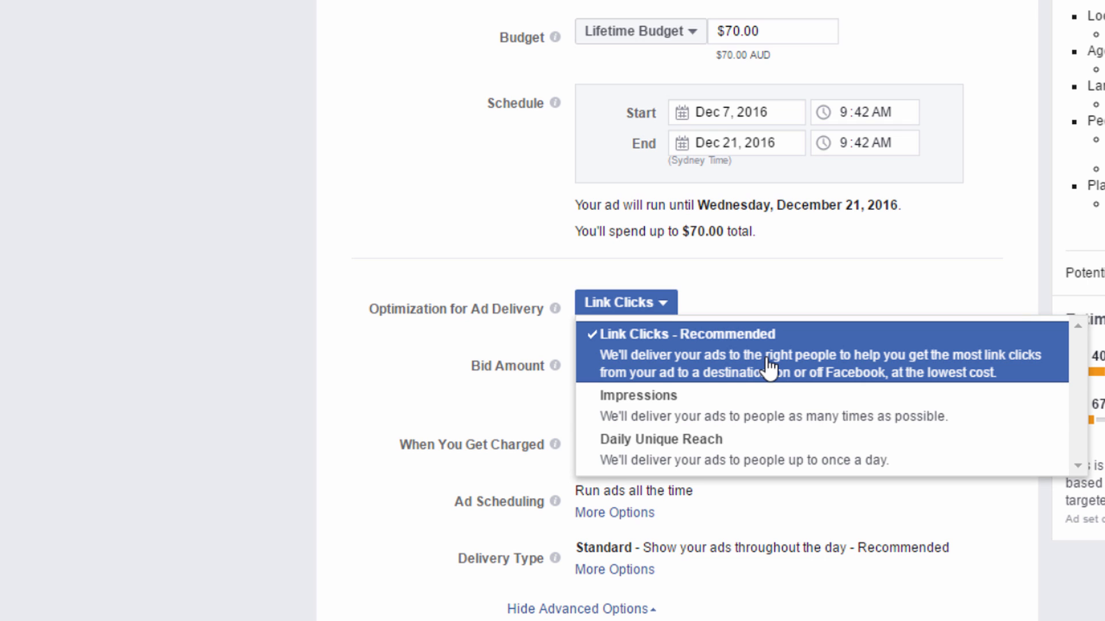
pyautogui.moveTo(554, 444)
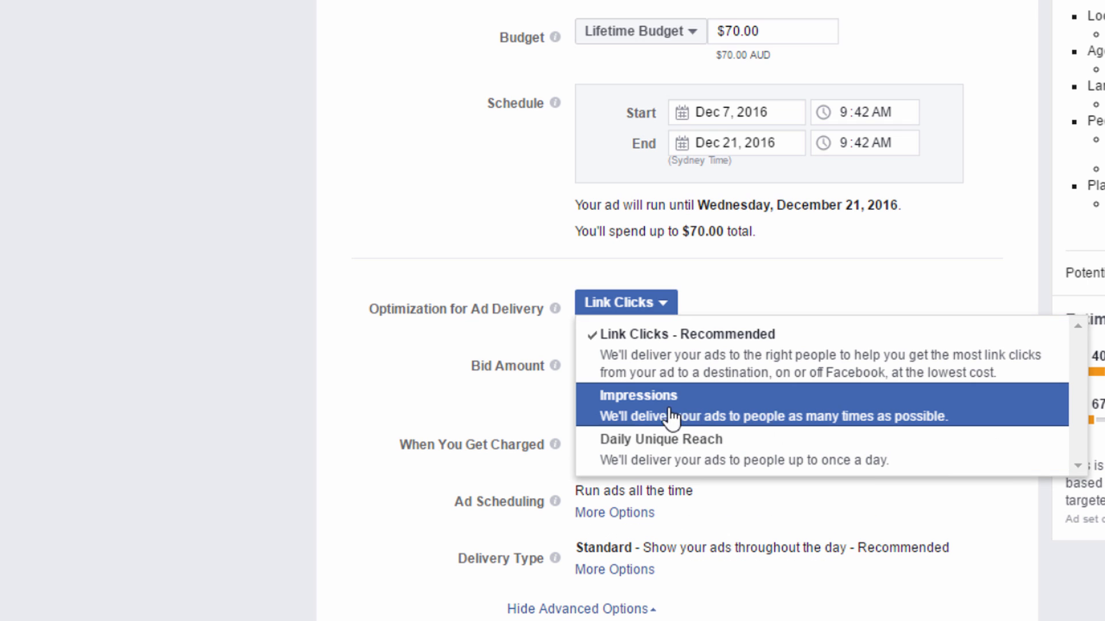
pyautogui.click(174, 371)
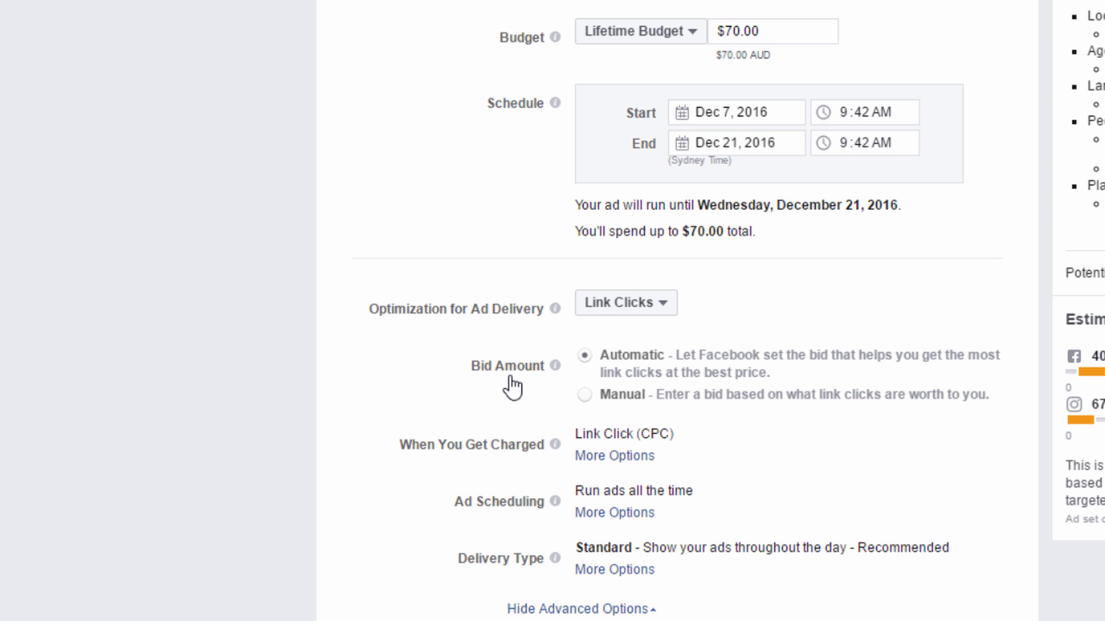
# Try the Manual bid amount per link click and return to the Automatic bid
pyautogui.moveTo(554, 367)
pyautogui.click(583, 395)
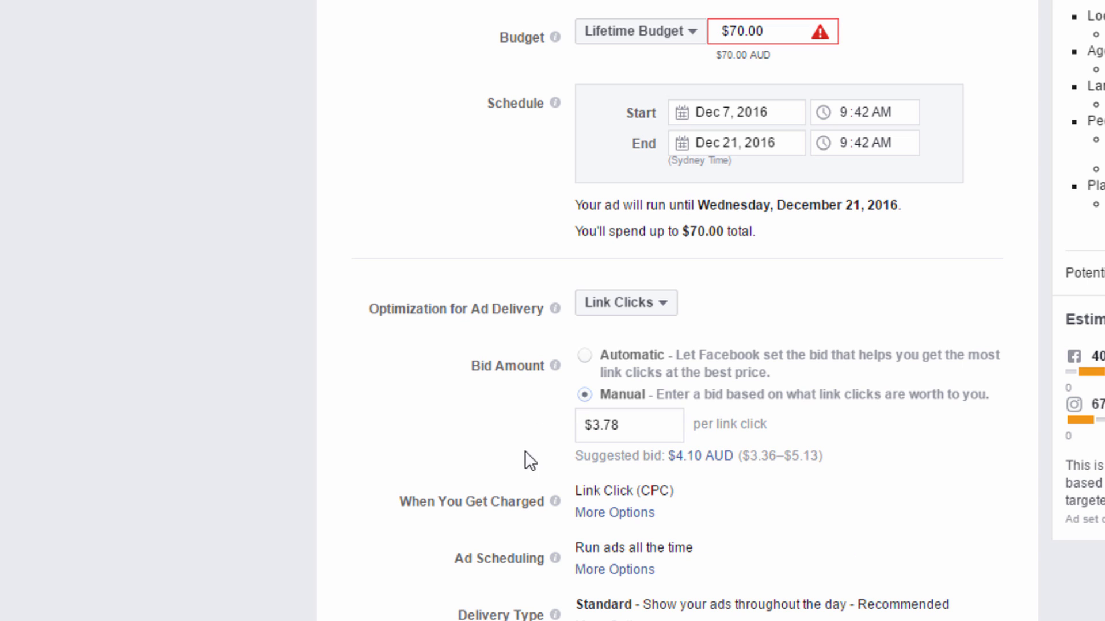
pyautogui.click(593, 366)
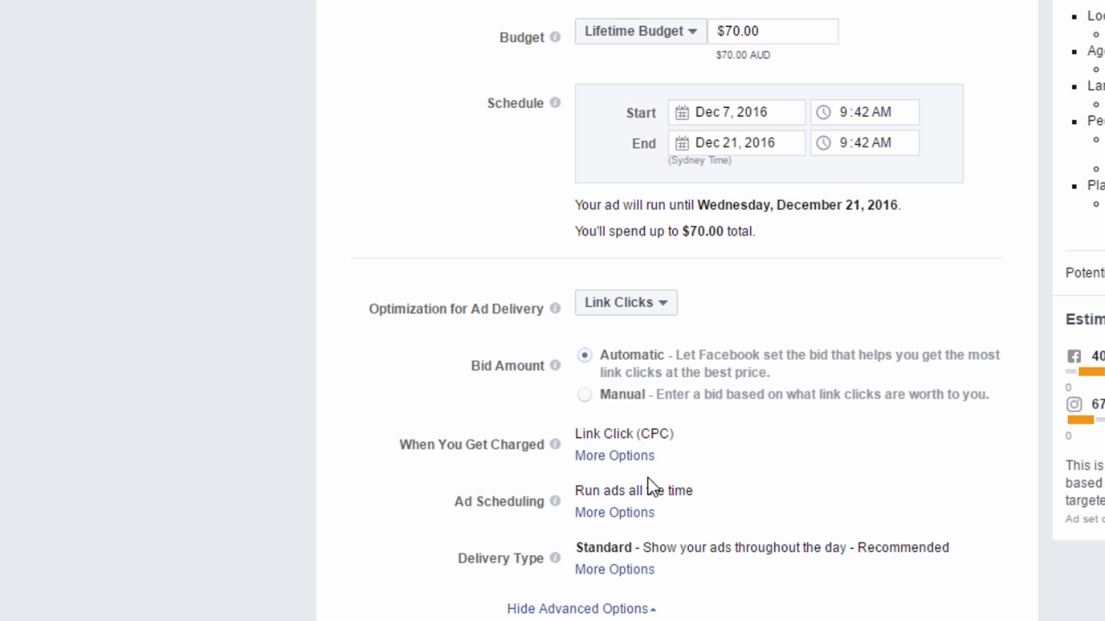
# Expand the charging options, keeping Link Click (CPC), and set ad scheduling to run ads on a schedule
pyautogui.click(614, 458)
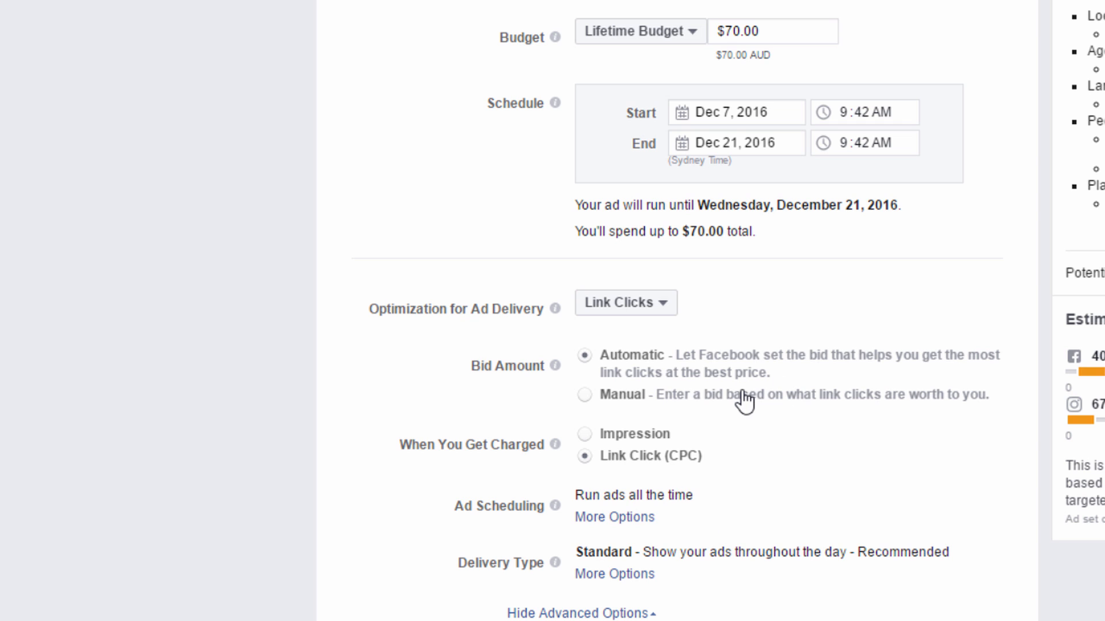
pyautogui.click(620, 520)
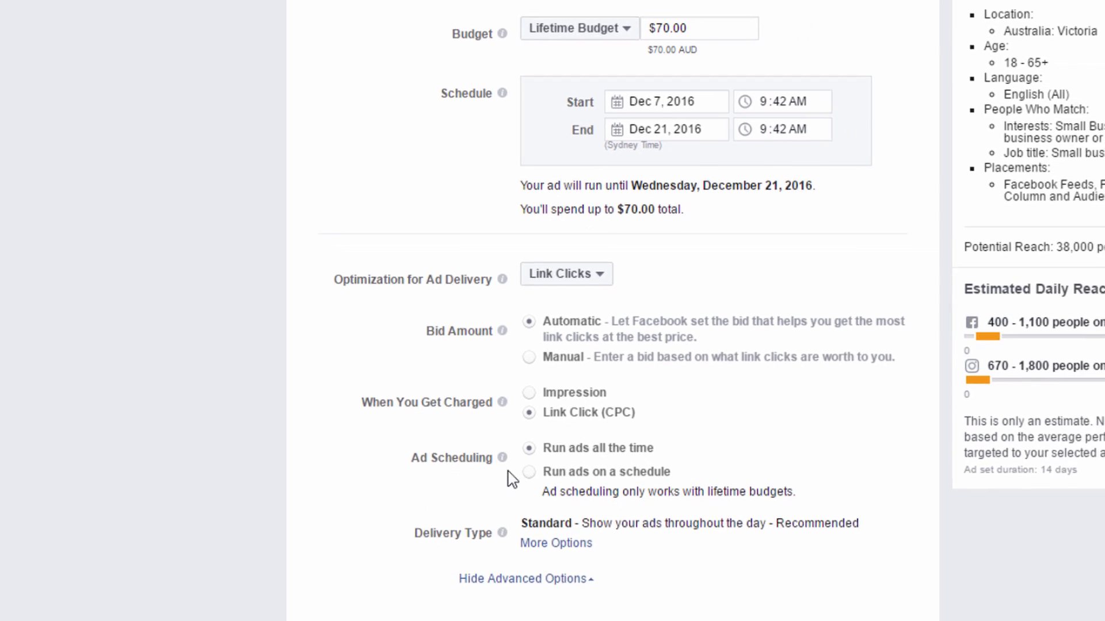
pyautogui.click(529, 475)
pyautogui.scroll(-3, 609, 566)
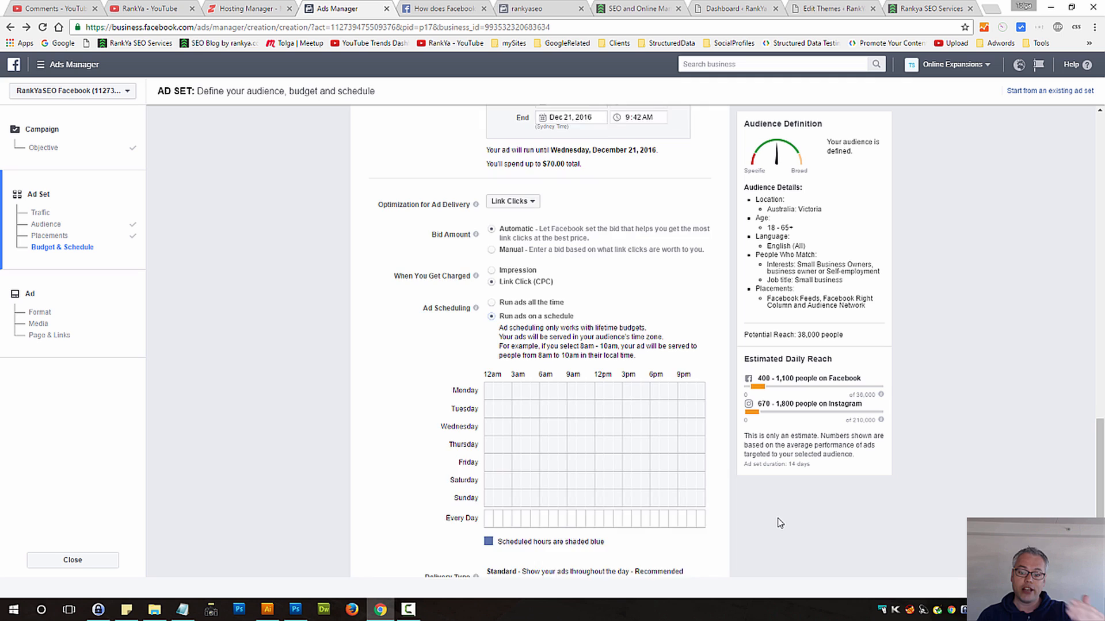
# Rename the ad set to "Victoria - 2017"
pyautogui.scroll(-3, 779, 523)
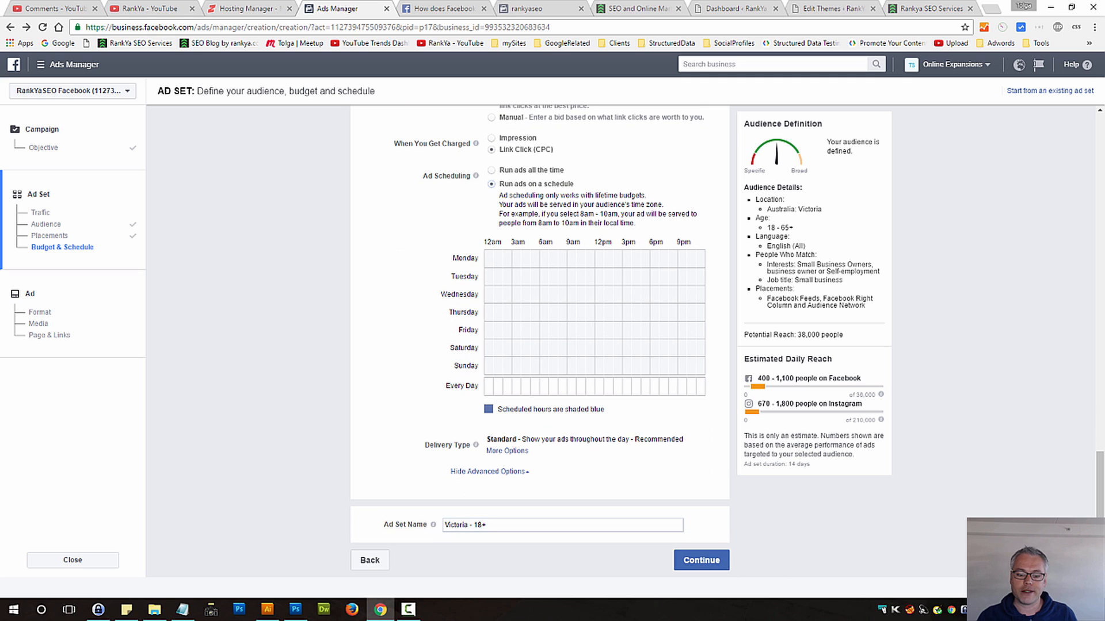
pyautogui.click(528, 524)
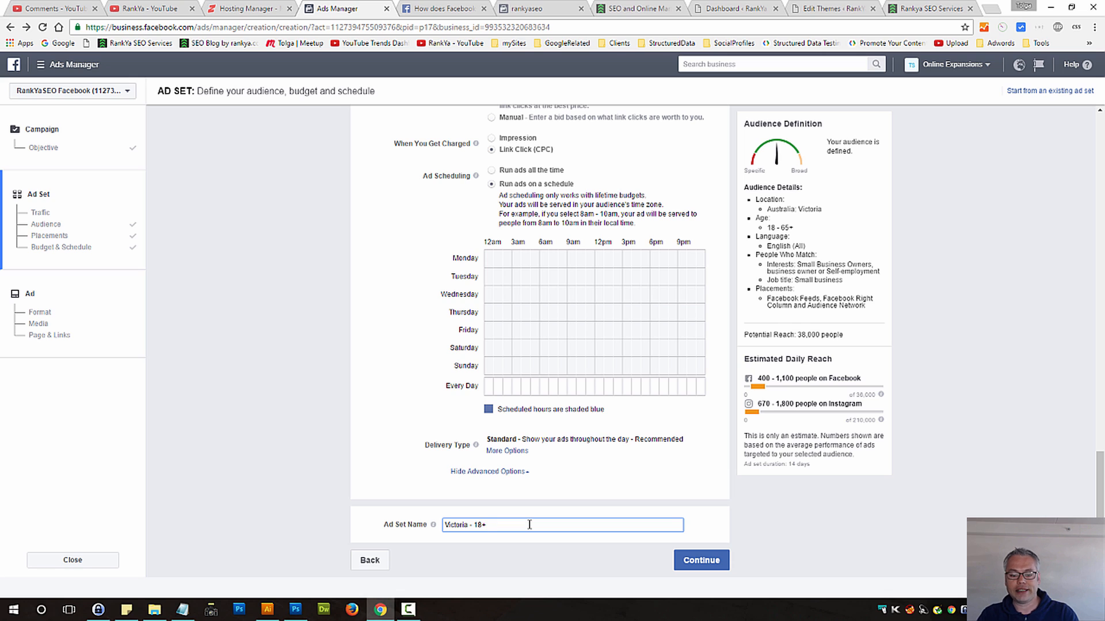
pyautogui.moveTo(526, 524); pyautogui.dragTo(389, 524)
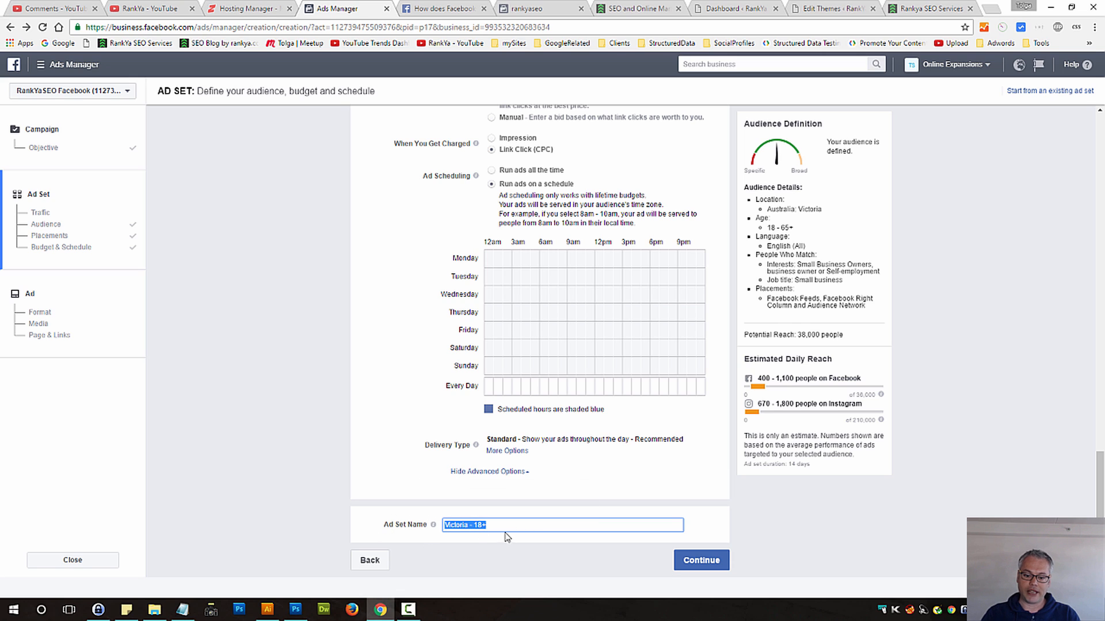
pyautogui.click(499, 531)
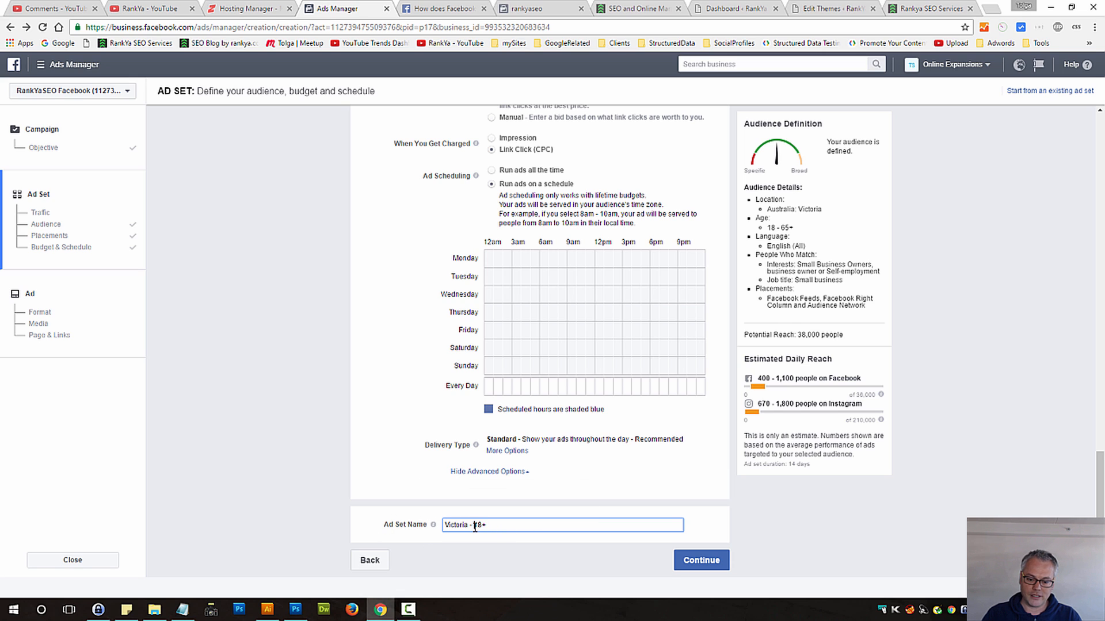
pyautogui.moveTo(474, 525); pyautogui.dragTo(497, 515)
pyautogui.write('2017')
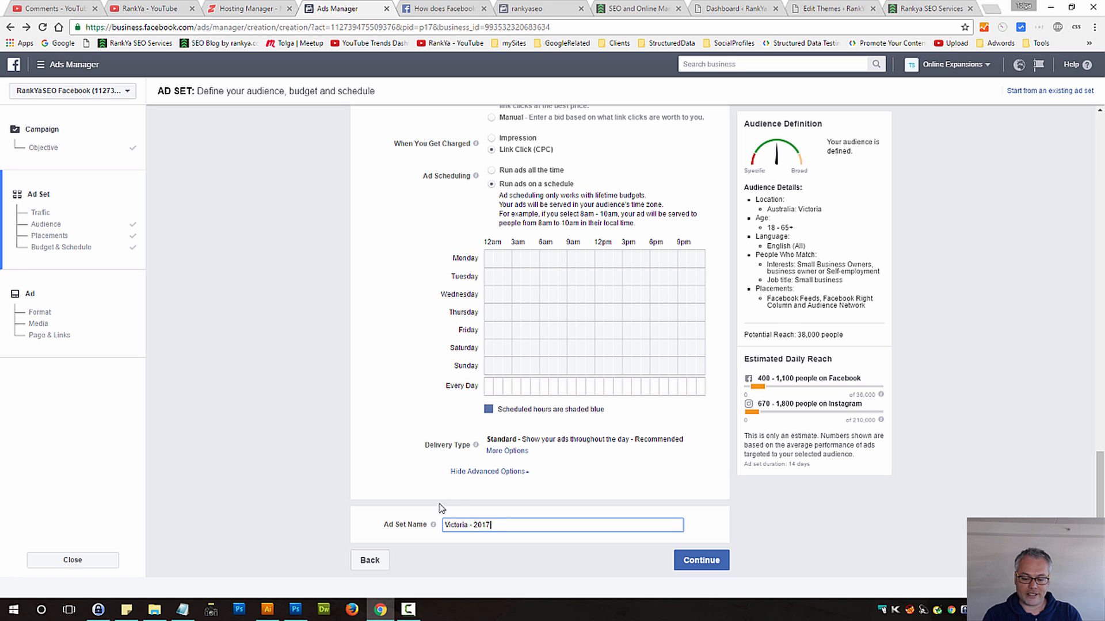
# Look over the ad set's budget and schedule settings and continue to the ad creation stage
pyautogui.scroll(4, 636, 382)
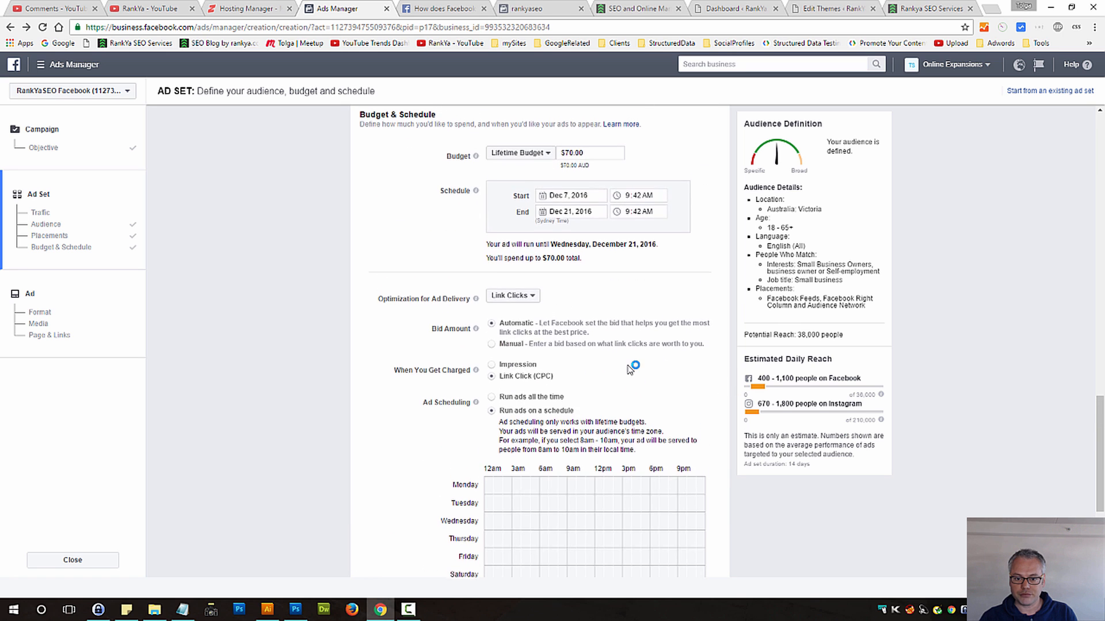
pyautogui.scroll(1, 561, 183)
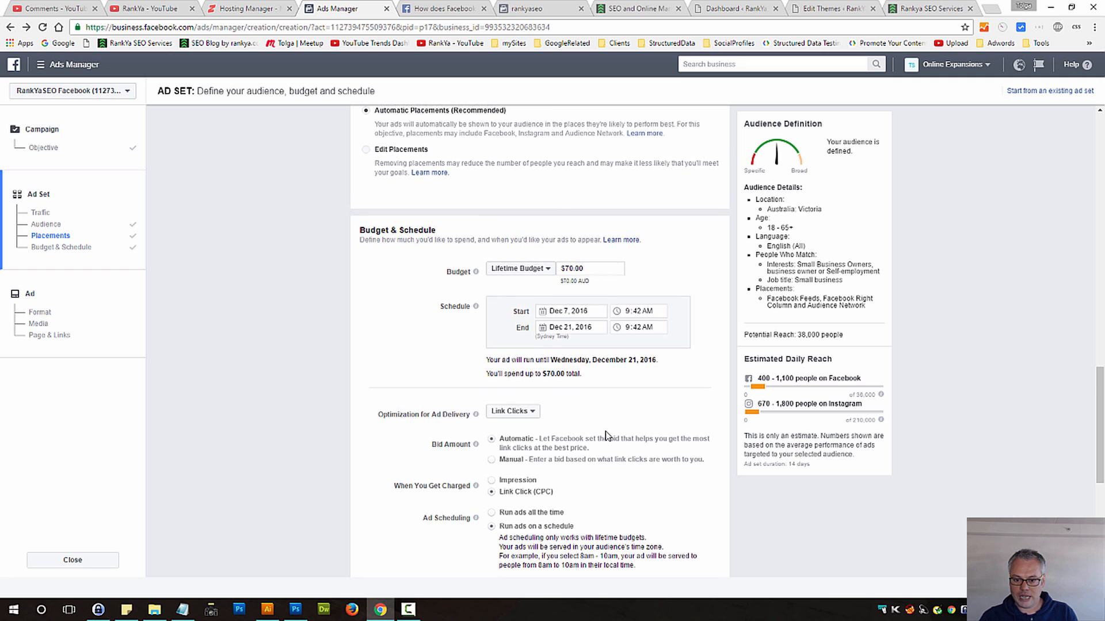
pyautogui.scroll(-6, 661, 460)
pyautogui.click(699, 564)
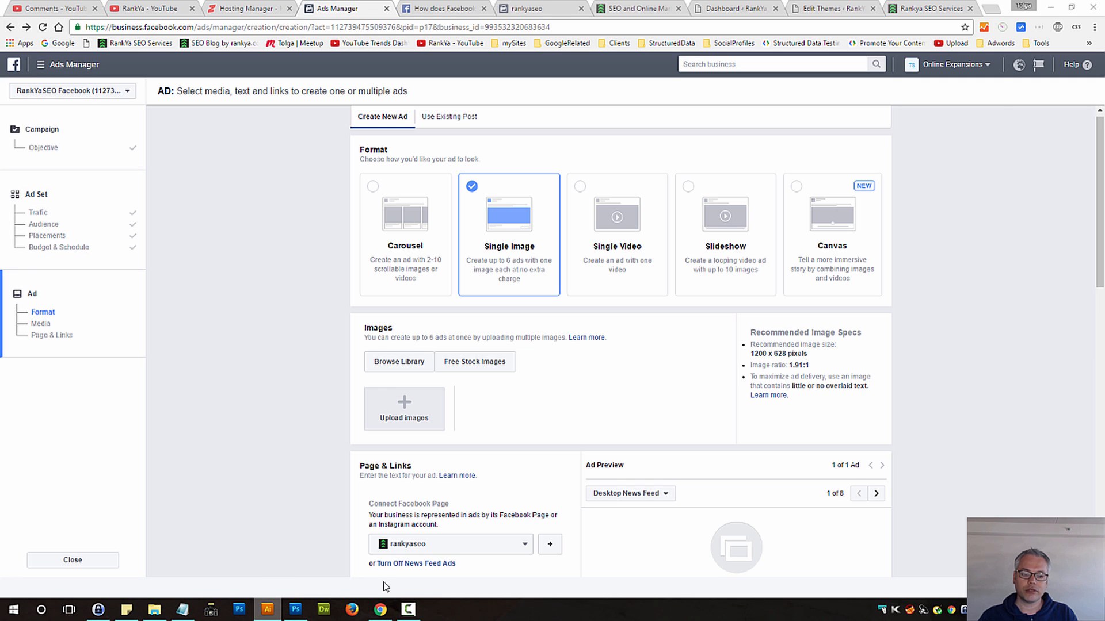
# Switch to Illustrator to look at its empty workspace and return to the ad creation page in Chrome
pyautogui.click(1050, 7)
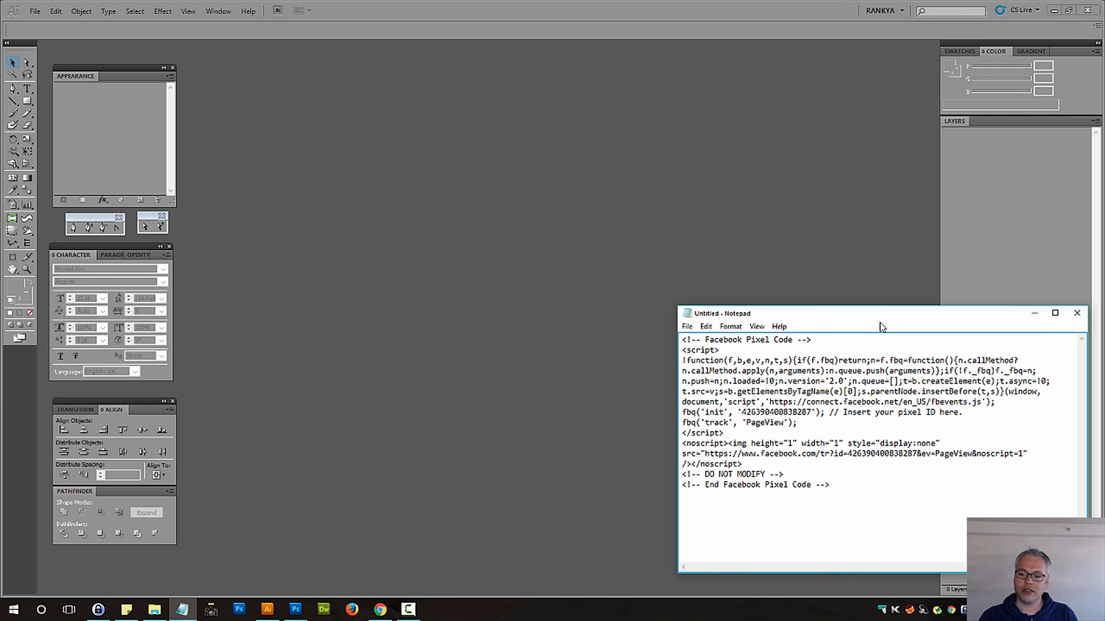
pyautogui.click(35, 11)
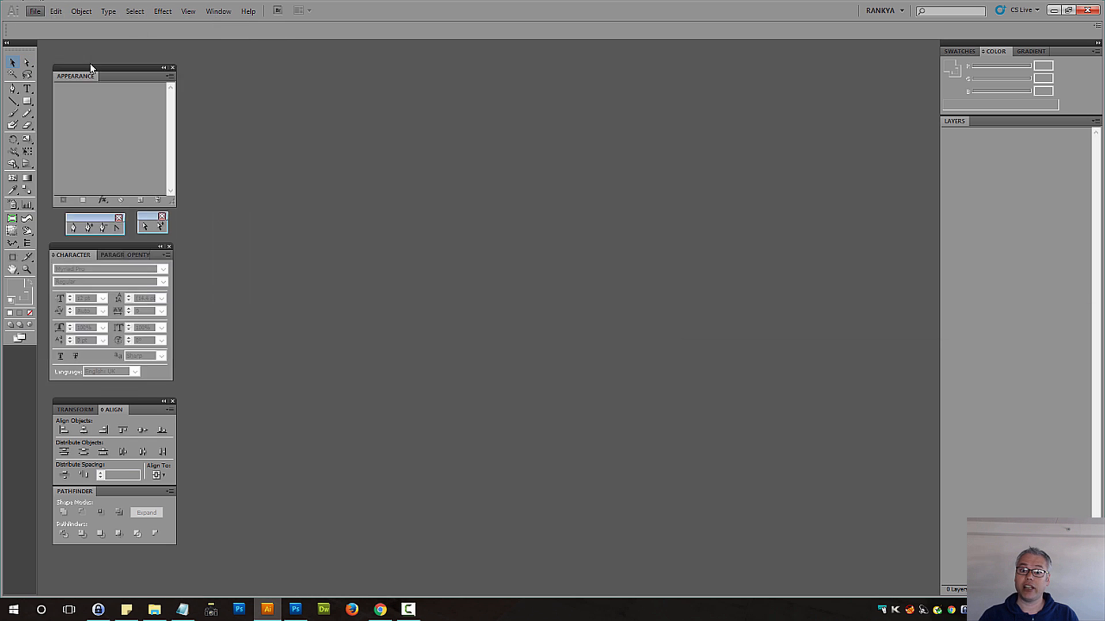
pyautogui.moveTo(56, 12)
pyautogui.click(380, 610)
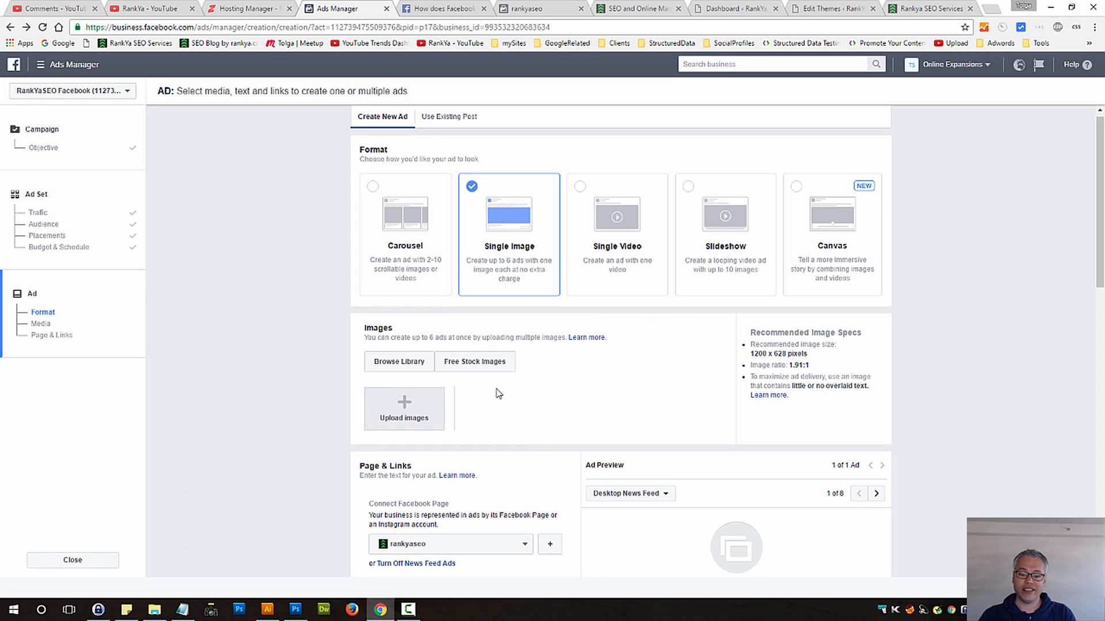
# Add six free stock business images to the single-image ad, including the Services picture and the team meeting photo
pyautogui.click(488, 362)
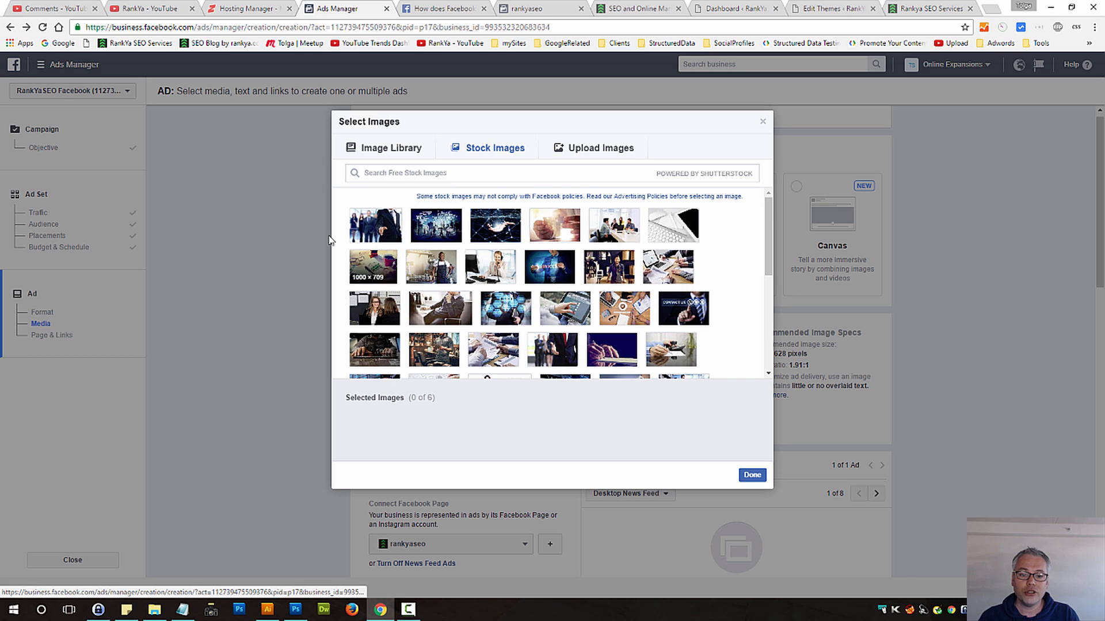
pyautogui.click(383, 175)
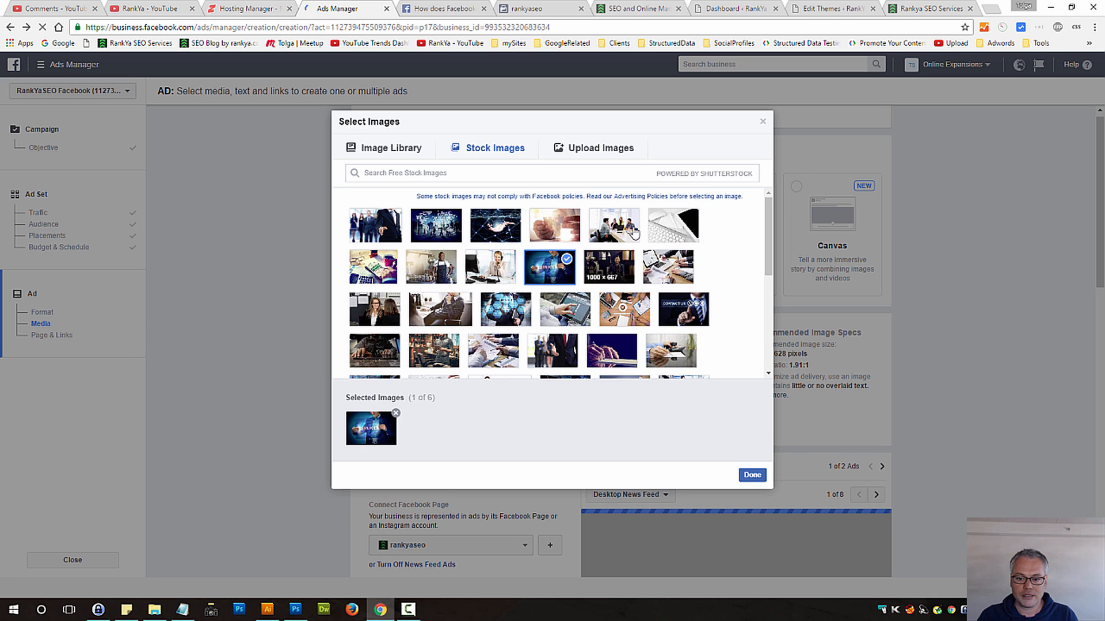
pyautogui.click(620, 233)
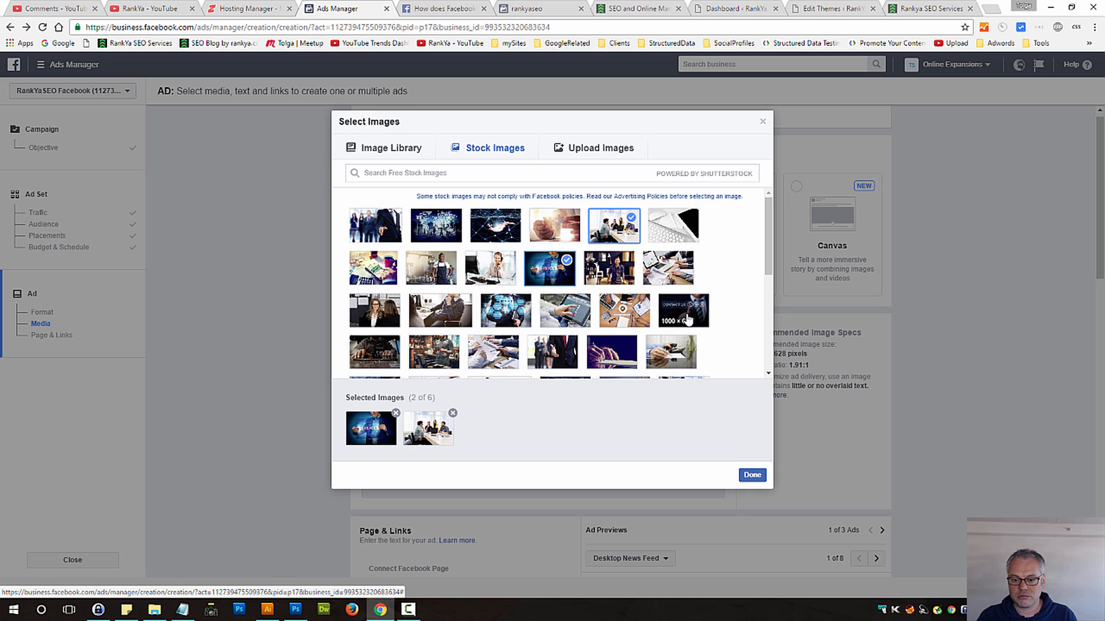
pyautogui.click(375, 225)
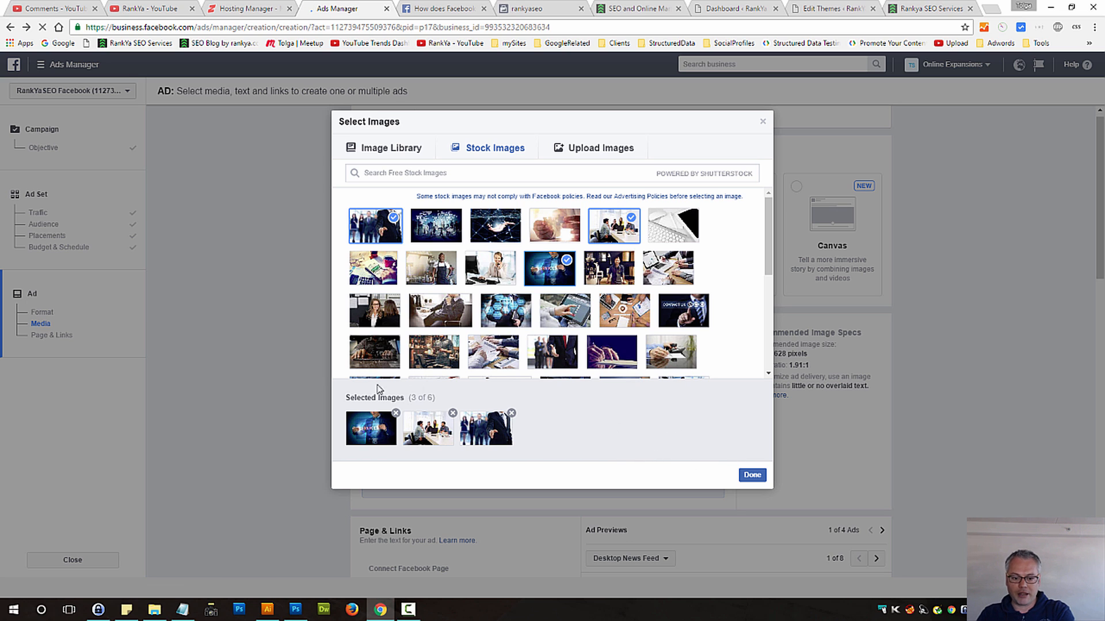
pyautogui.click(552, 352)
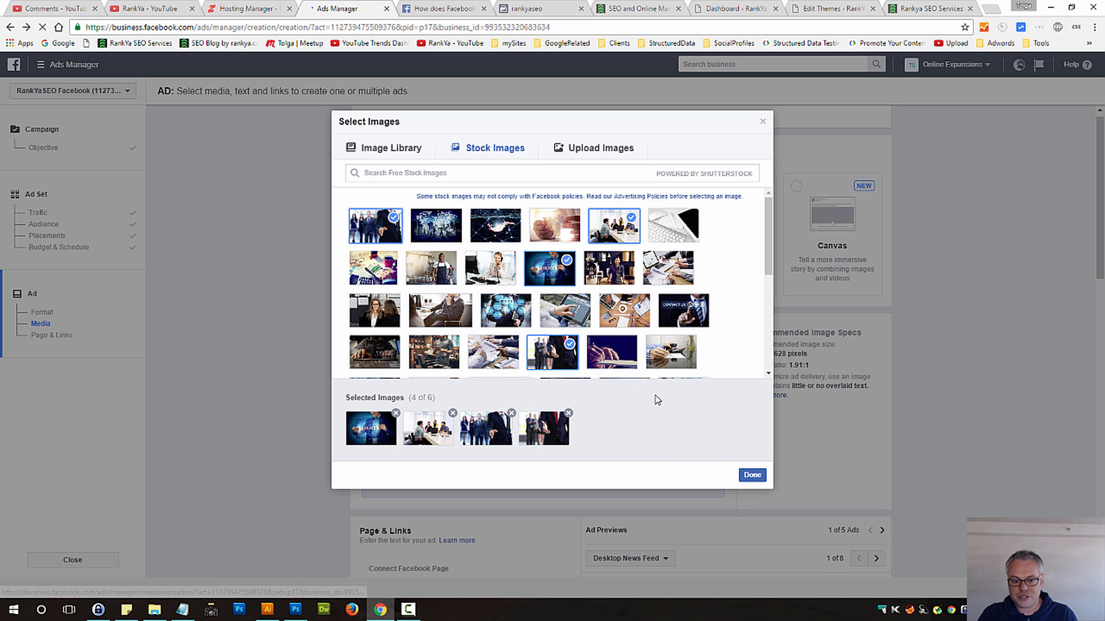
pyautogui.click(451, 352)
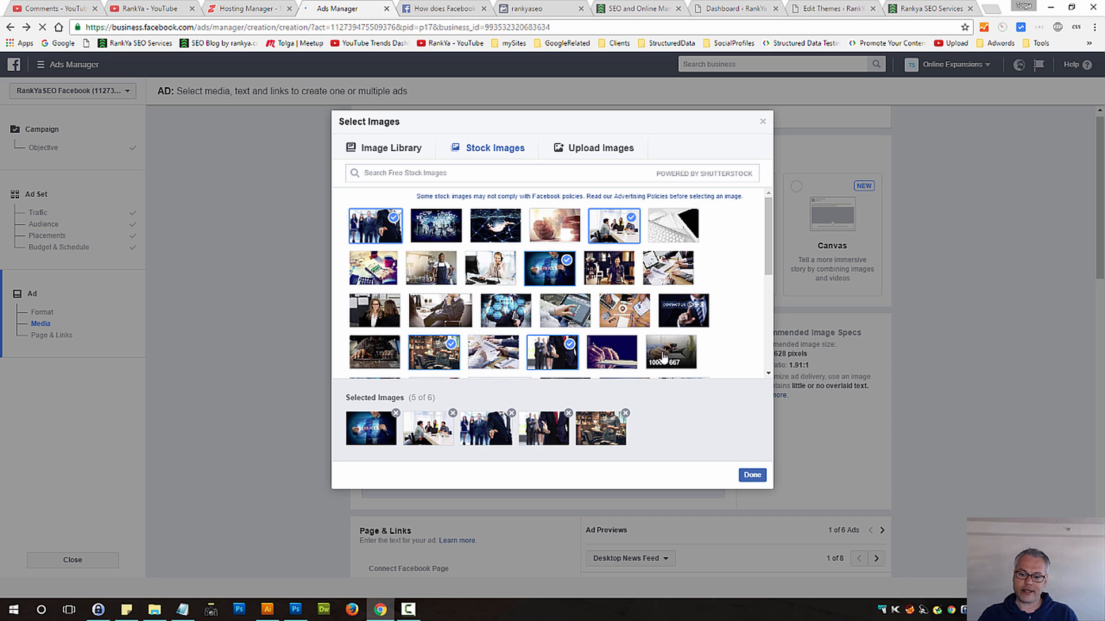
pyautogui.click(686, 344)
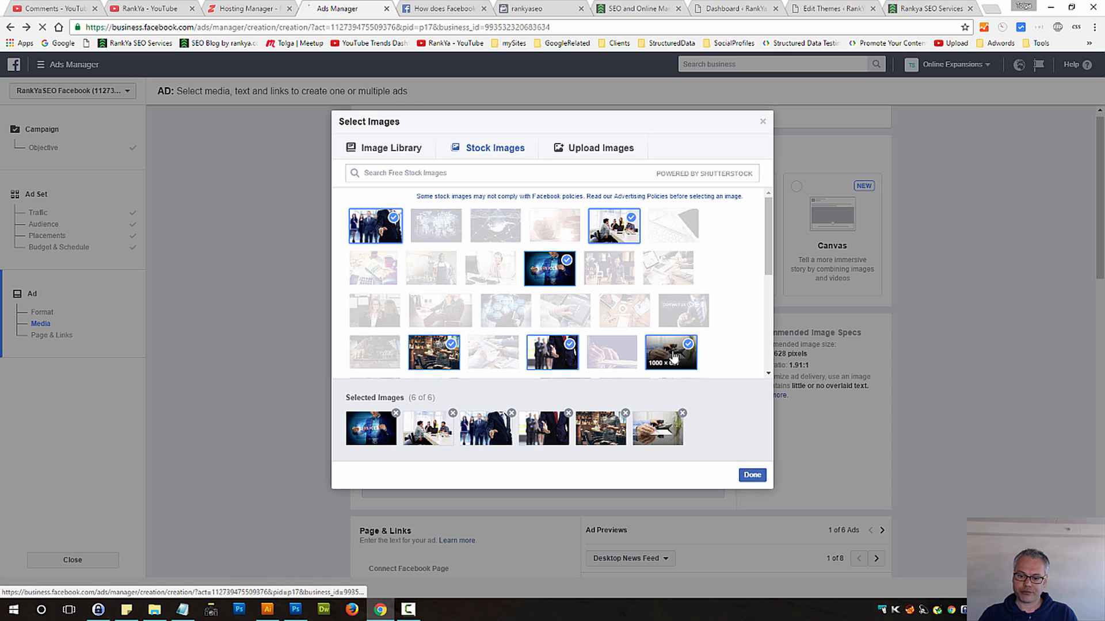
pyautogui.click(752, 476)
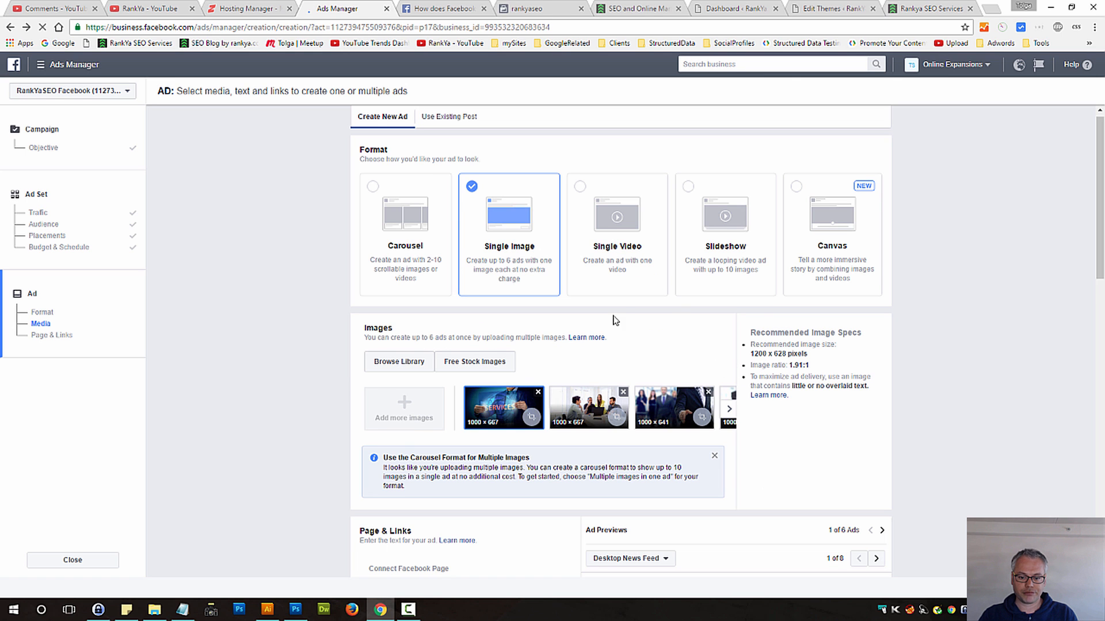
# Preview the ad in Mobile News Feed format and return the preview to Desktop News Feed
pyautogui.scroll(-3, 287, 406)
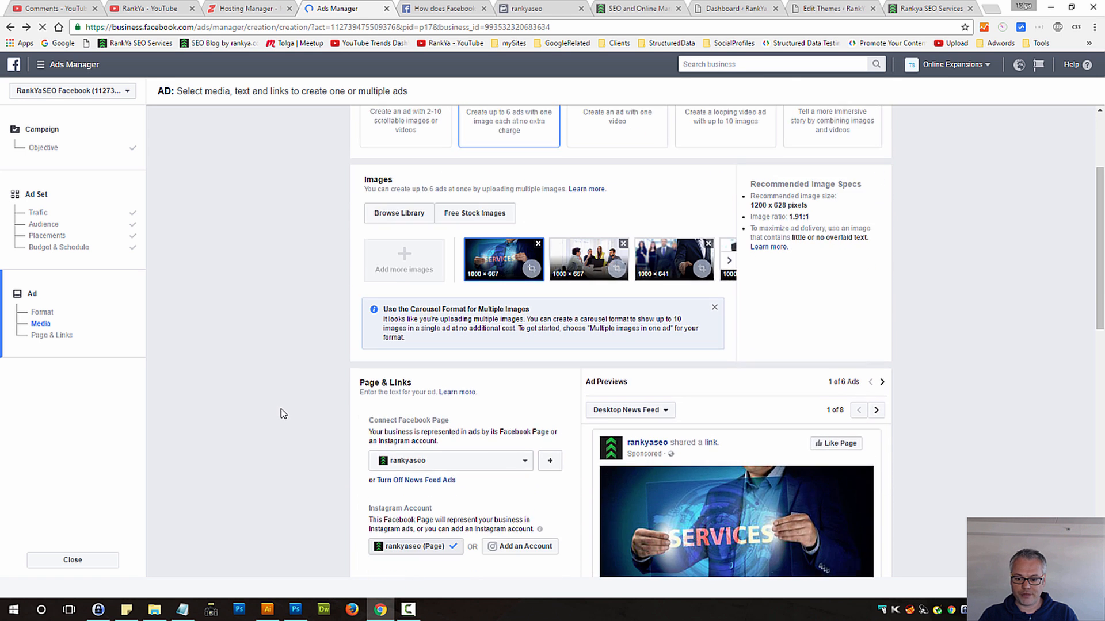
pyautogui.scroll(-3, 282, 413)
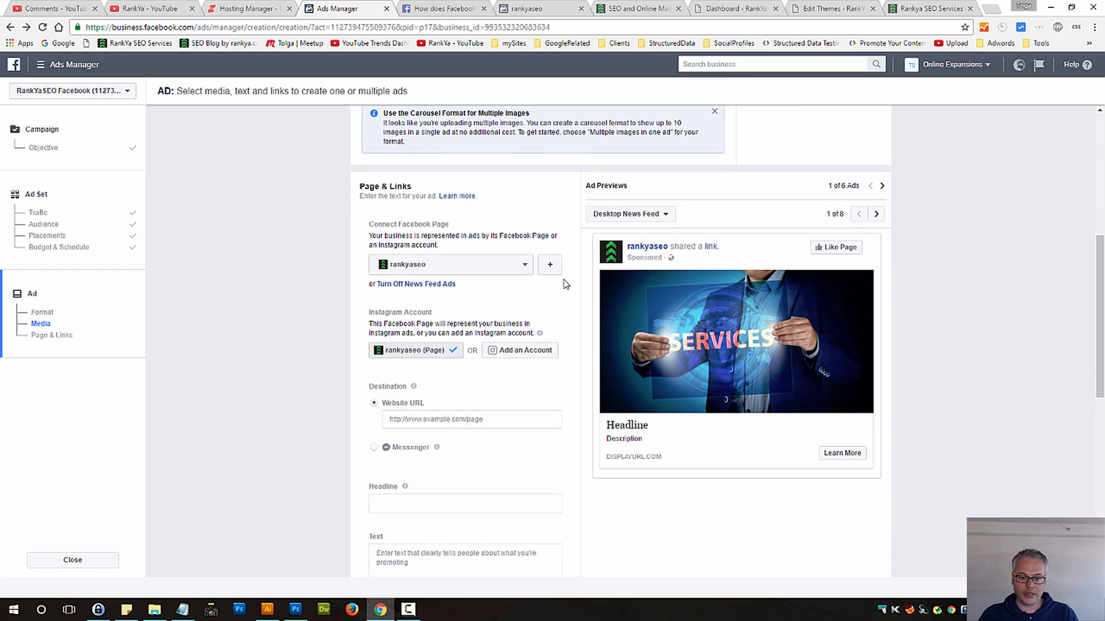
pyautogui.moveTo(735, 366)
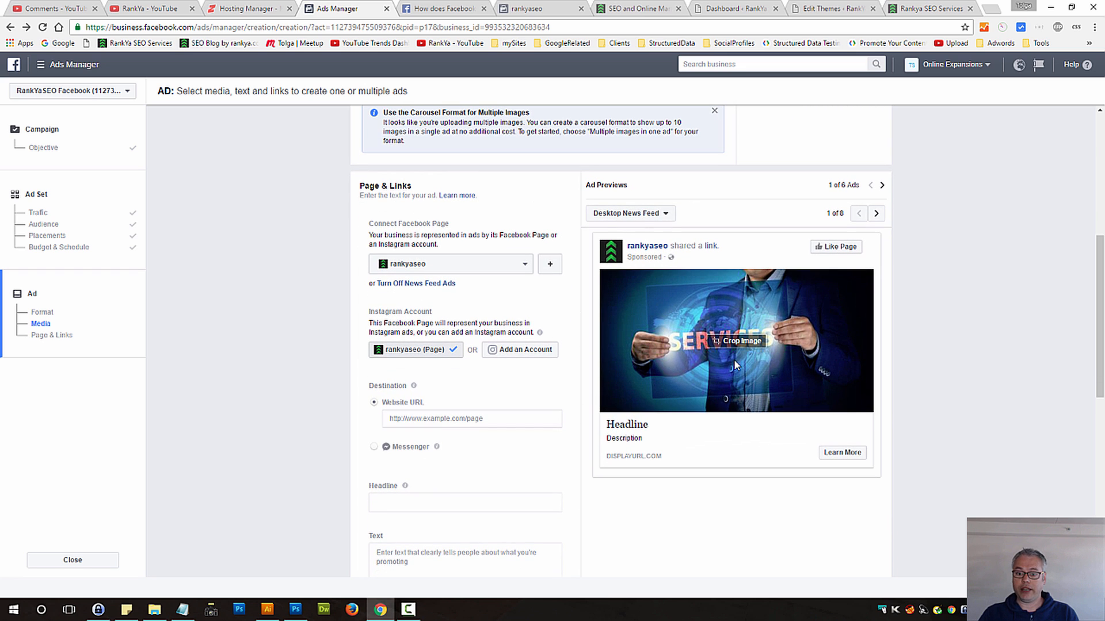
pyautogui.click(671, 213)
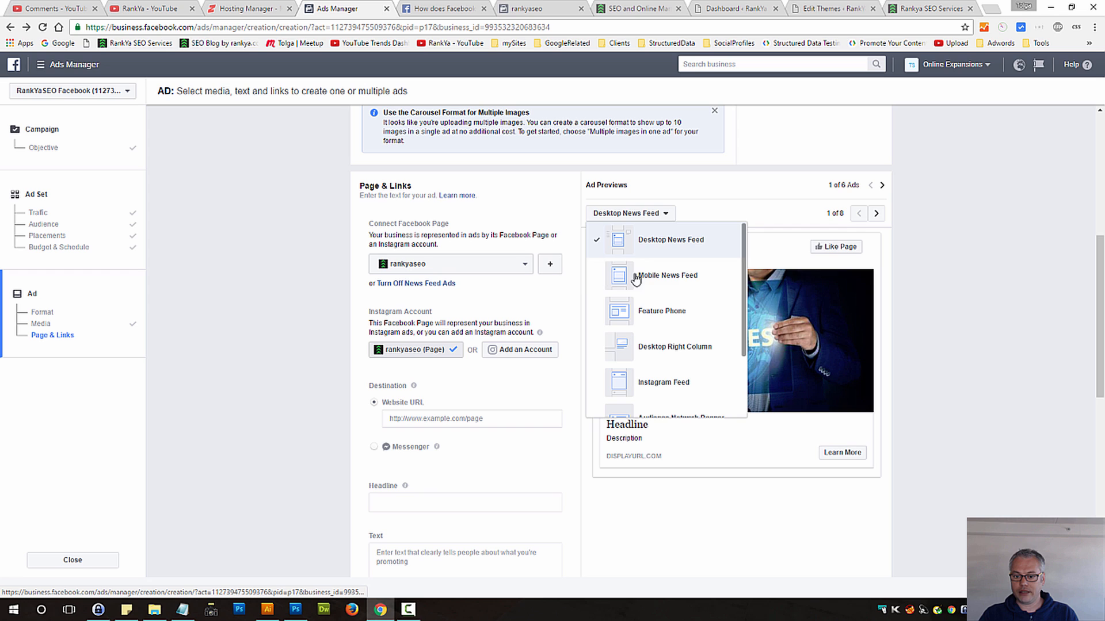
pyautogui.click(699, 276)
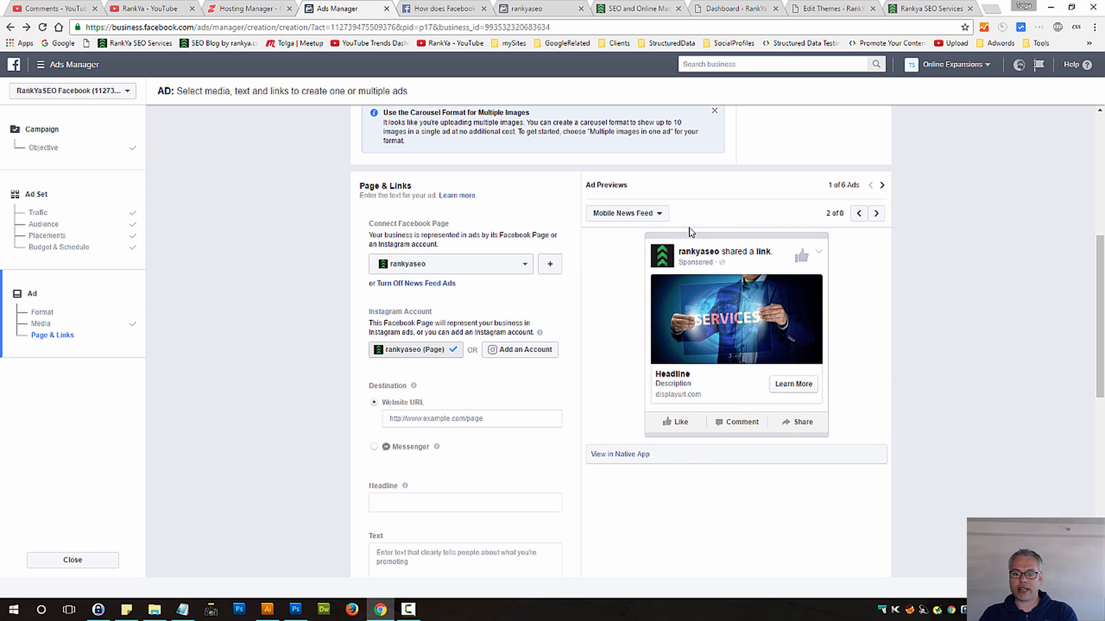
pyautogui.click(653, 214)
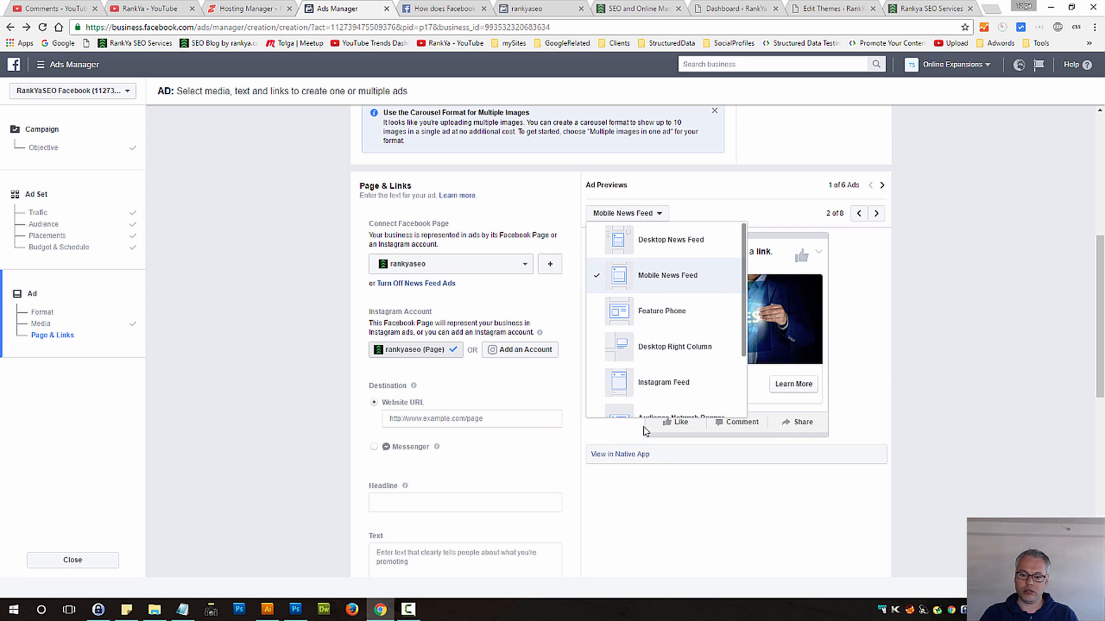
pyautogui.click(687, 247)
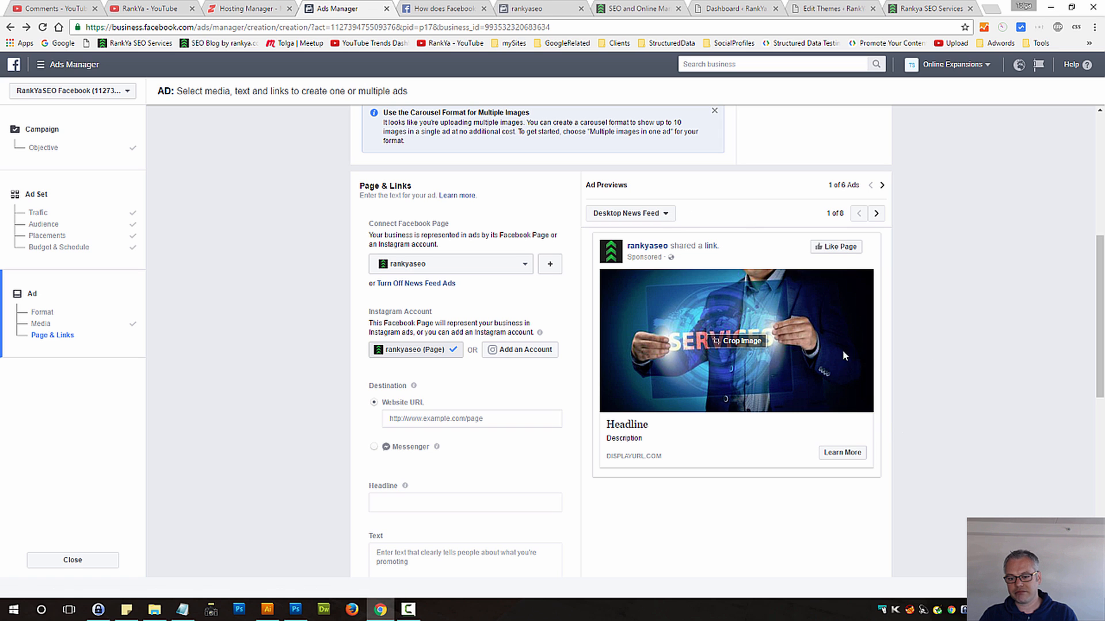
# Remove the Services picture from the ad images and try adding the tablet stock image in its place
pyautogui.scroll(6, 585, 402)
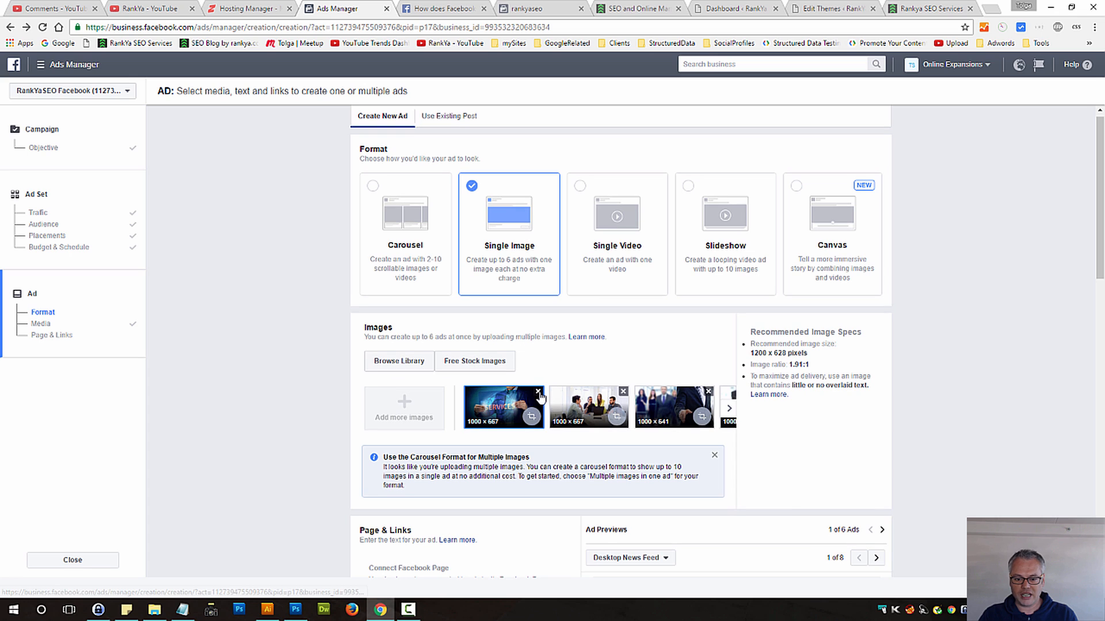
pyautogui.click(539, 392)
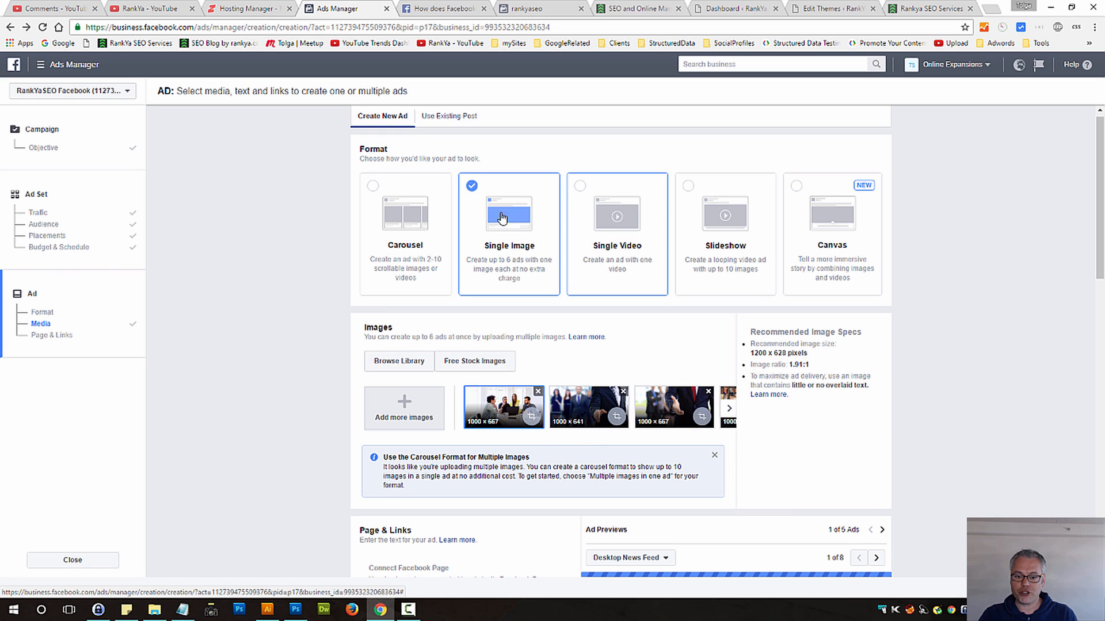
pyautogui.click(456, 364)
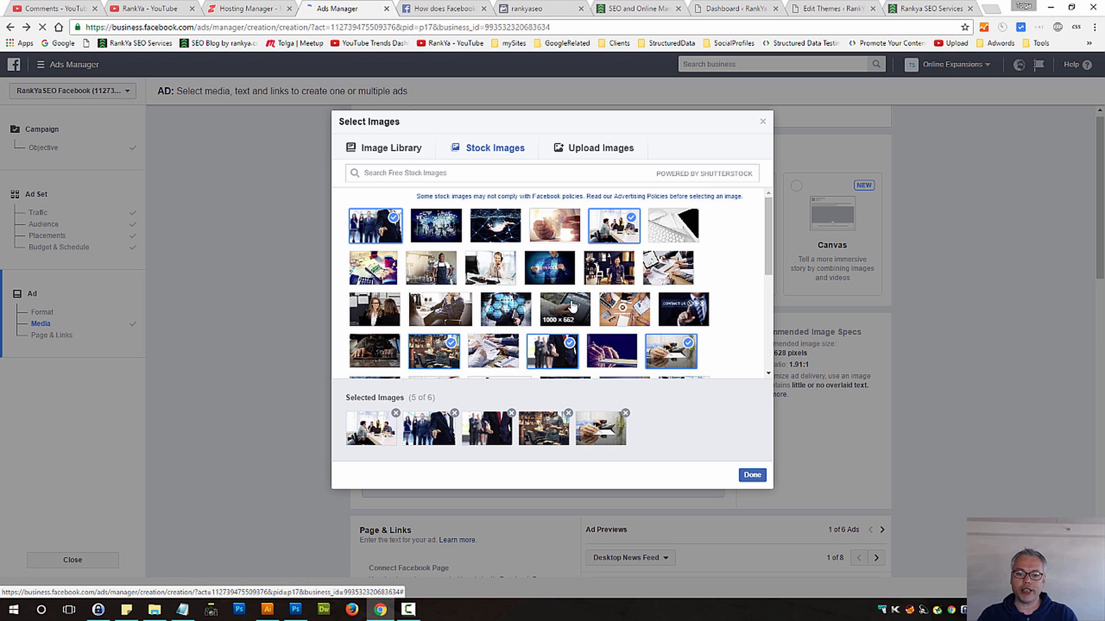
pyautogui.click(571, 309)
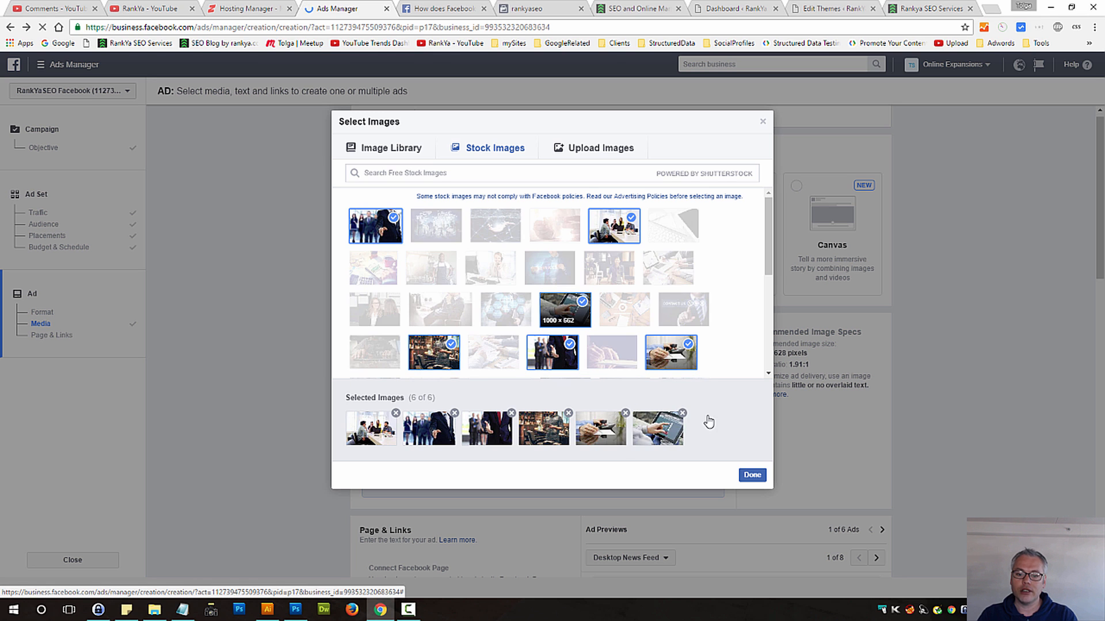
pyautogui.click(752, 475)
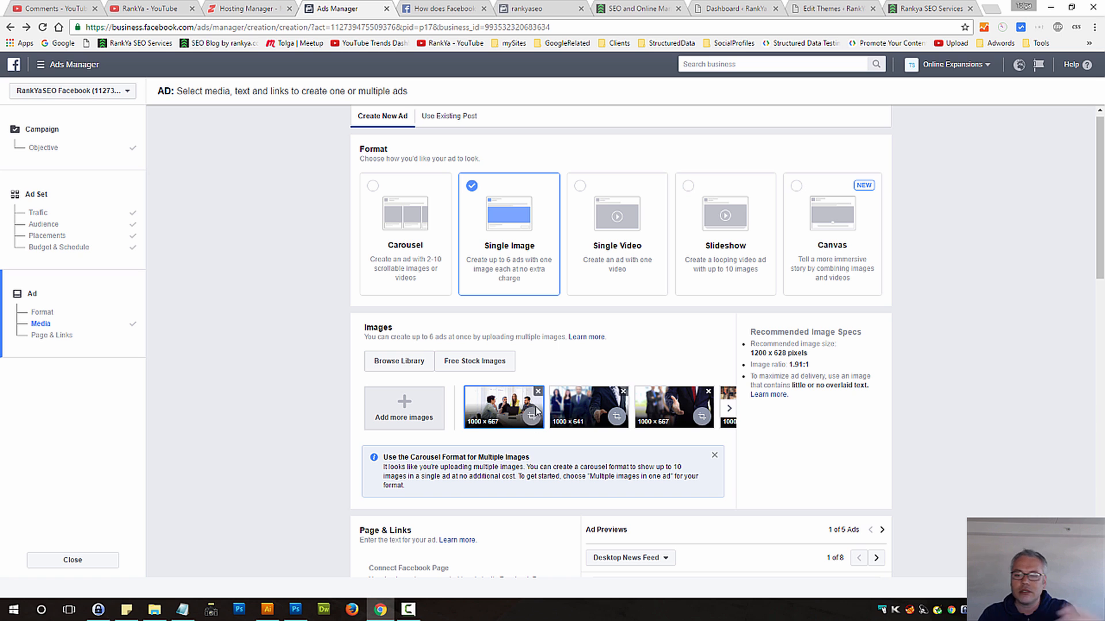
pyautogui.scroll(-5, 626, 369)
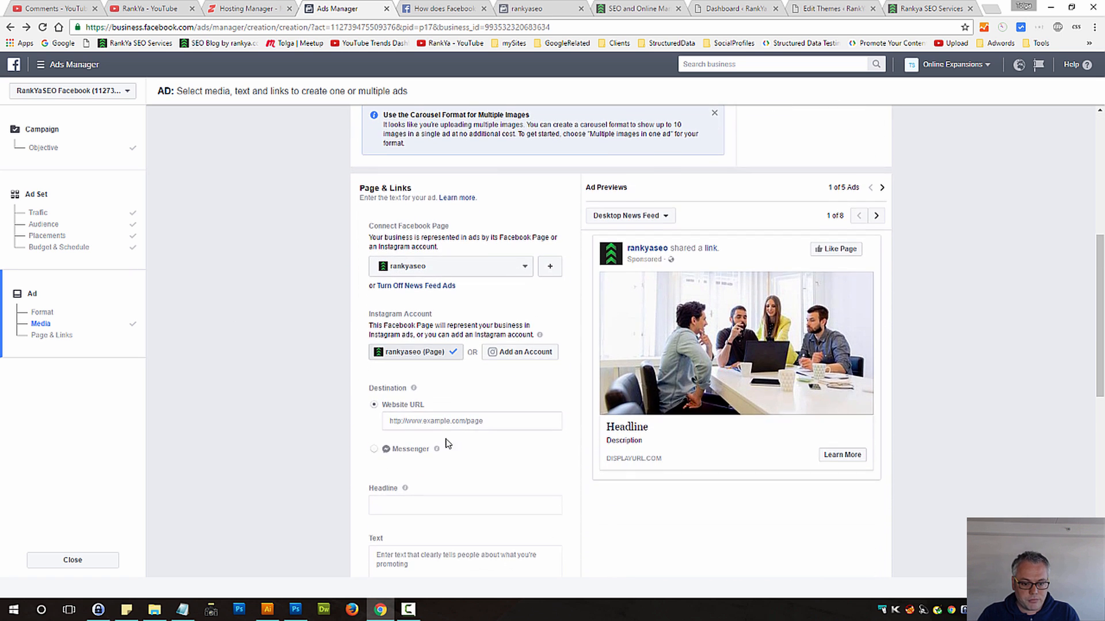
# Try the headline "Find out why Australian Business Pay More for" for the ad and clear it again
pyautogui.scroll(-3, 512, 451)
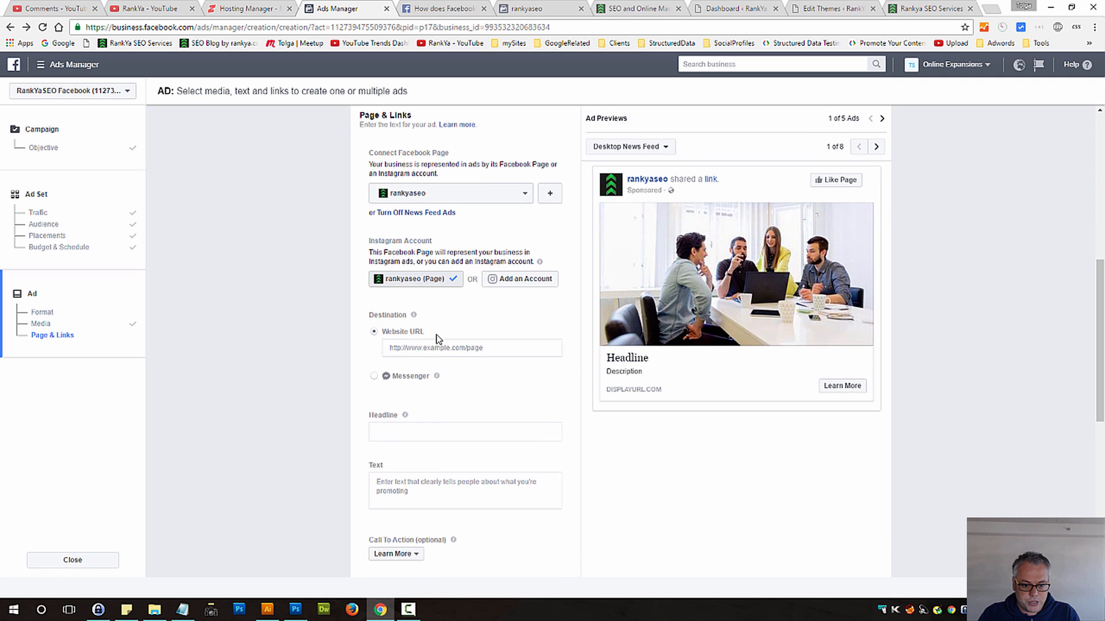
pyautogui.scroll(3, 619, 371)
pyautogui.scroll(-2, 518, 395)
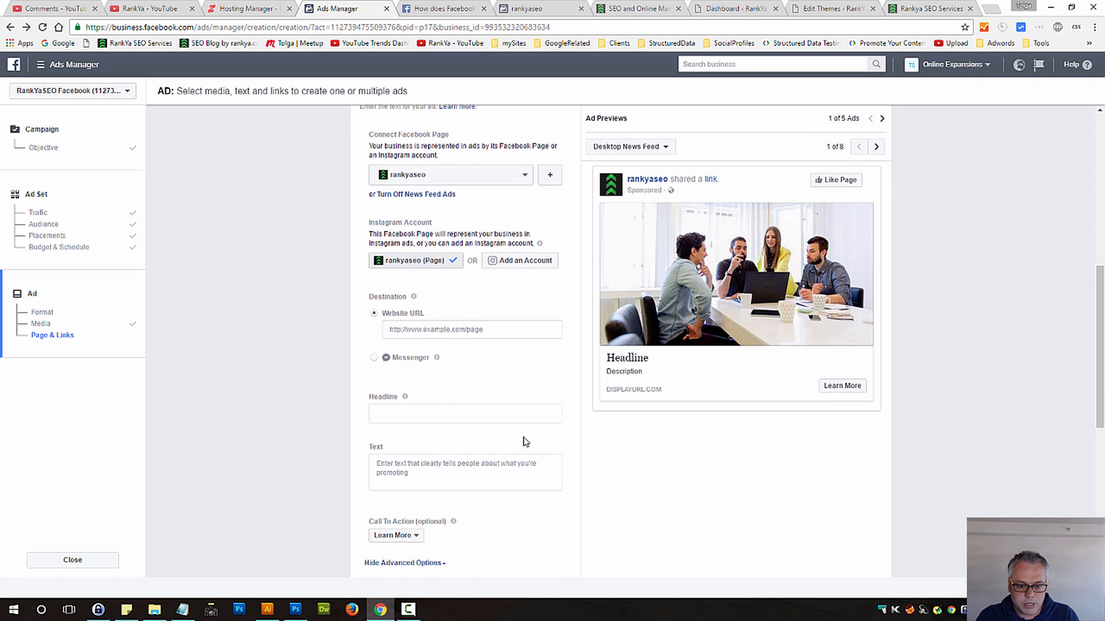
pyautogui.click(415, 386)
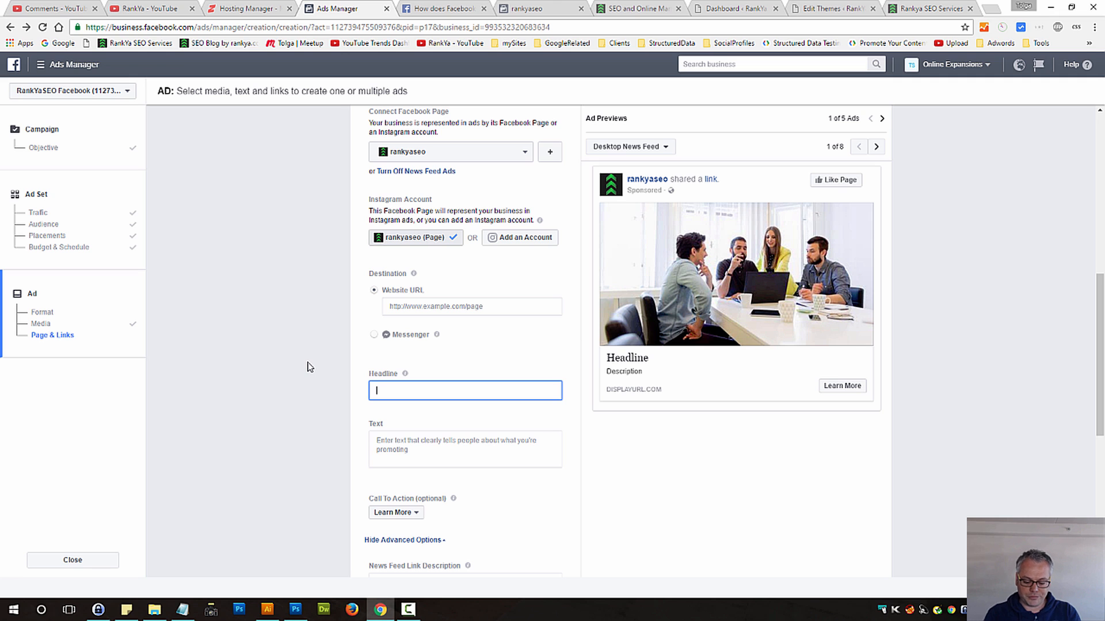
pyautogui.write('Find out why Australian Business Pay More for')
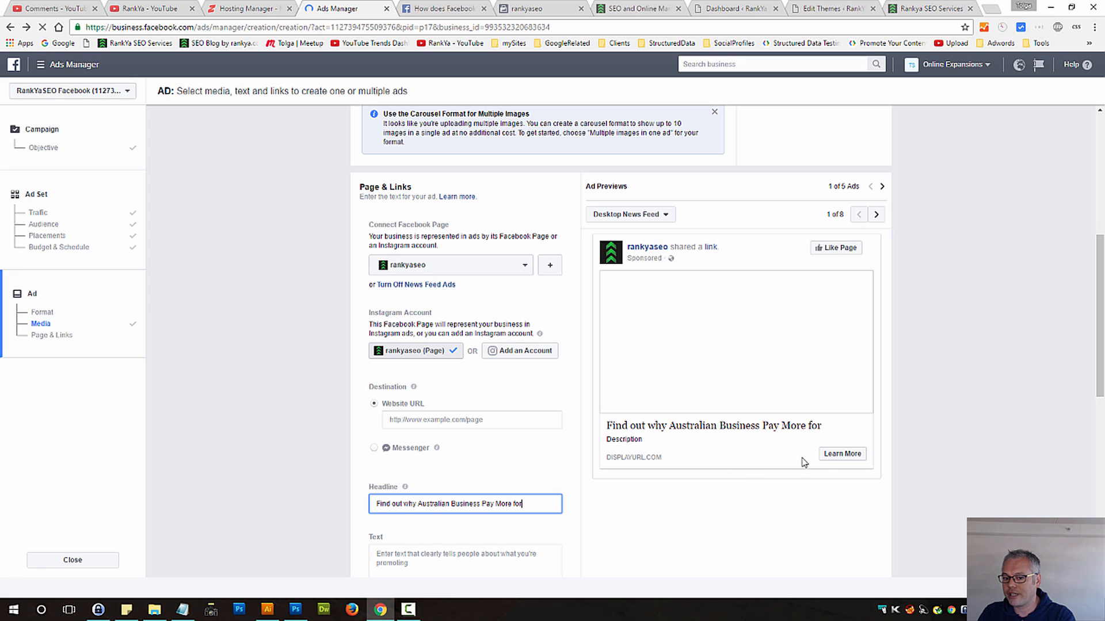
pyautogui.doubleClick(469, 504)
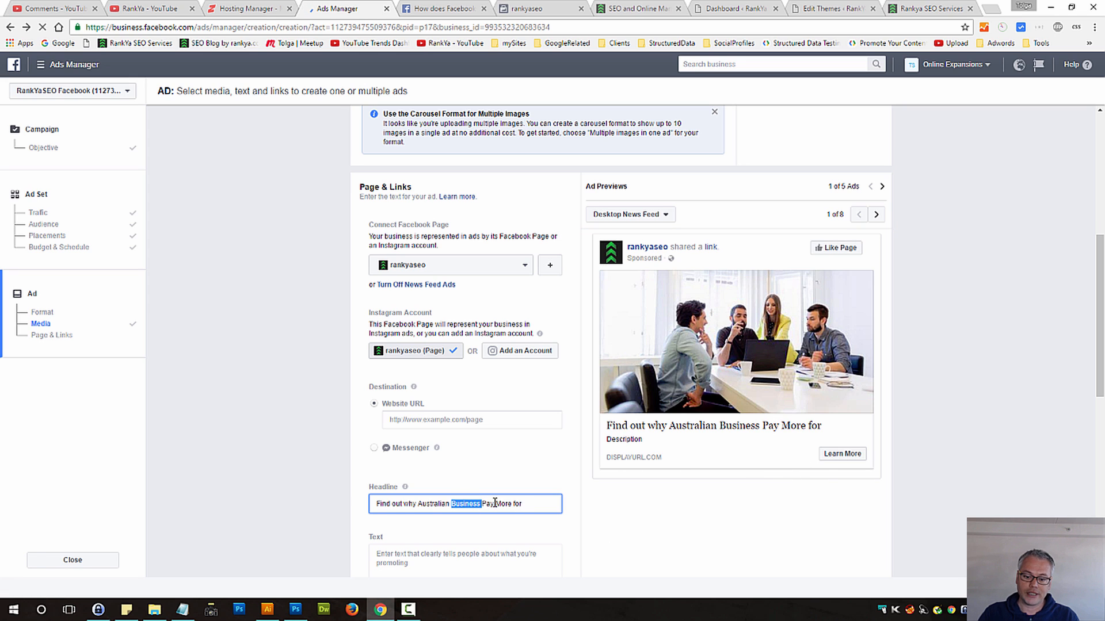
pyautogui.hotkey('ctrl', 'a')
pyautogui.press('BackSpace')
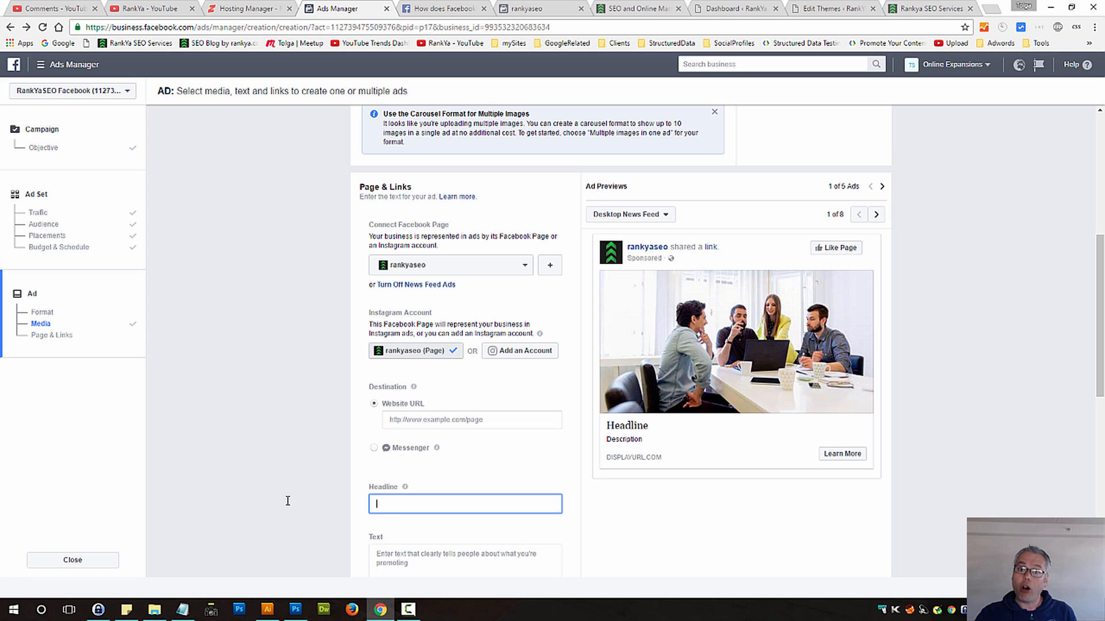
pyautogui.click(391, 515)
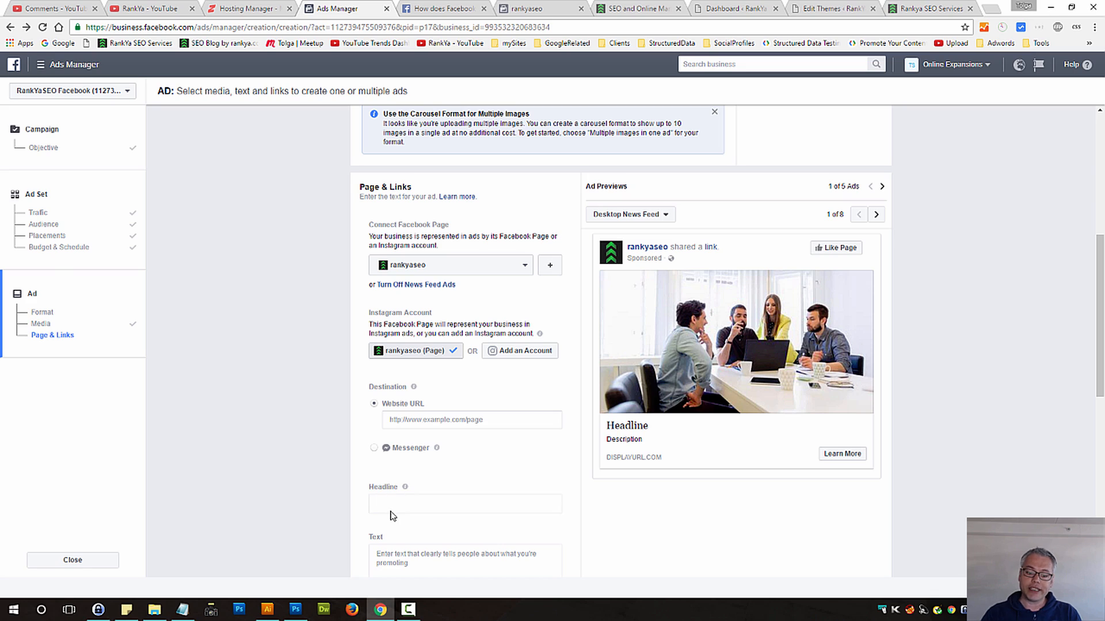
pyautogui.click(387, 503)
pyautogui.press('super+Tab')
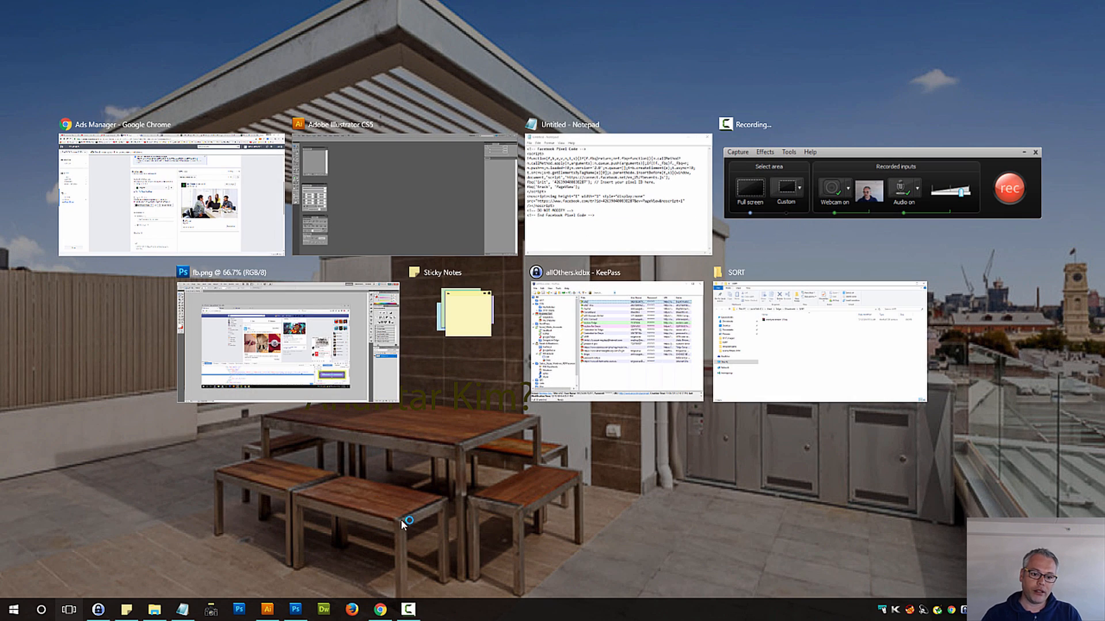
pyautogui.click(169, 226)
pyautogui.click(391, 512)
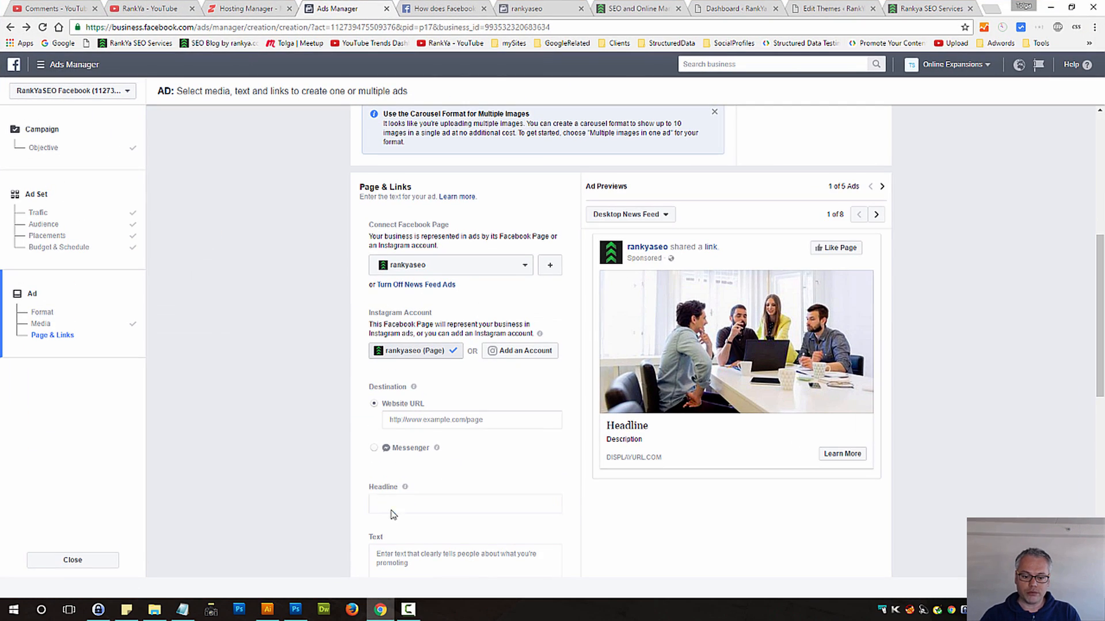
# Try "Find Out Why 21000" as the beginning of the ad's headline
pyautogui.click(382, 504)
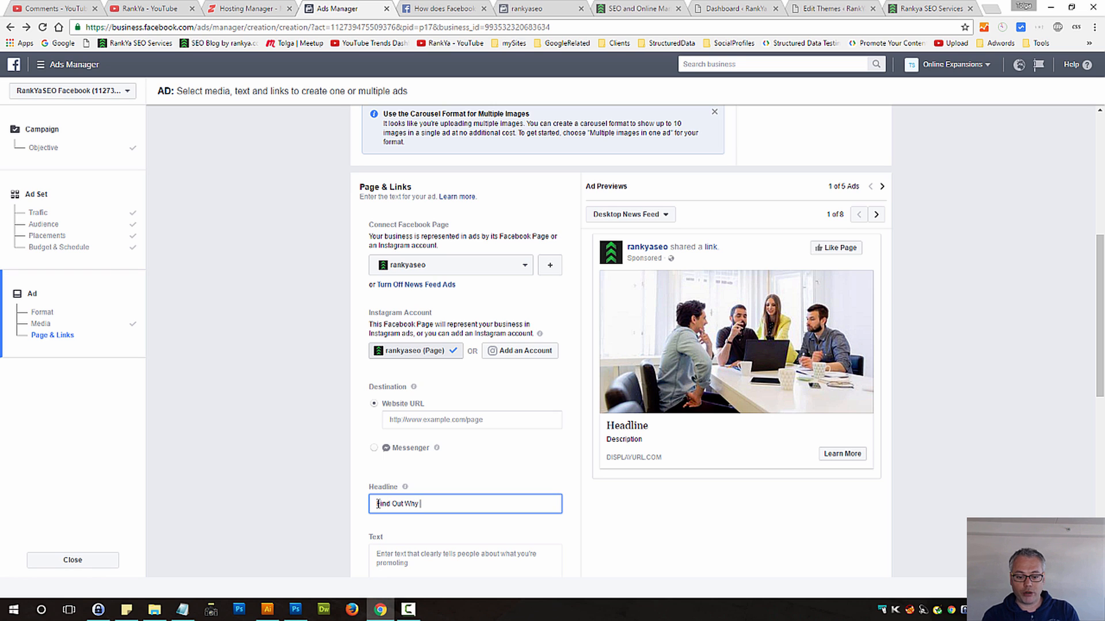
pyautogui.write('21')
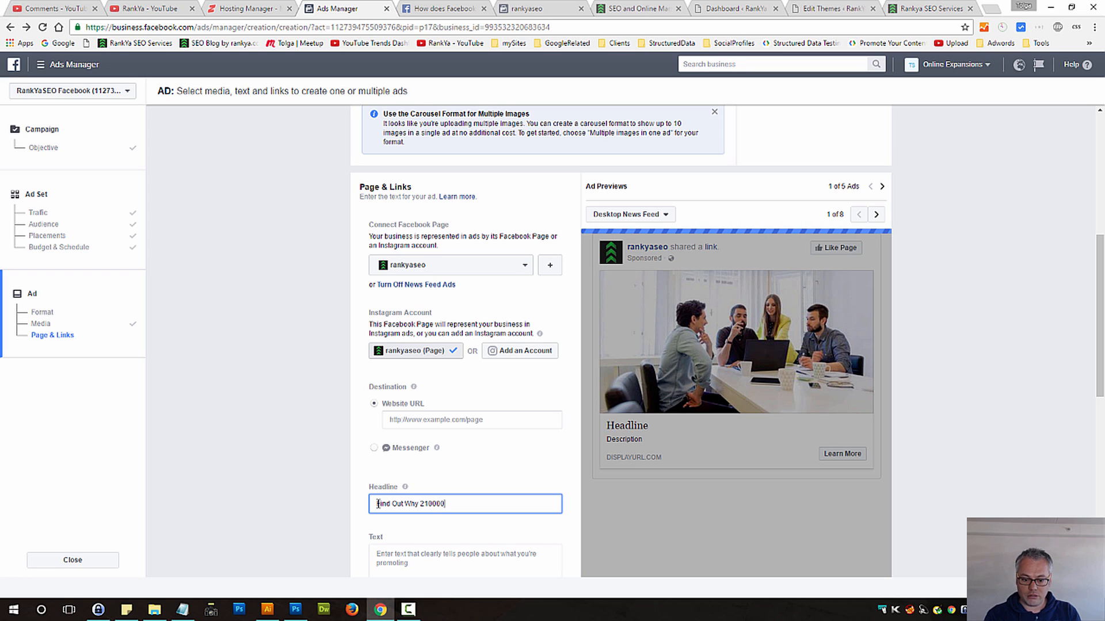
pyautogui.write('0000')
pyautogui.press('BackSpace')
pyautogui.press('F11')
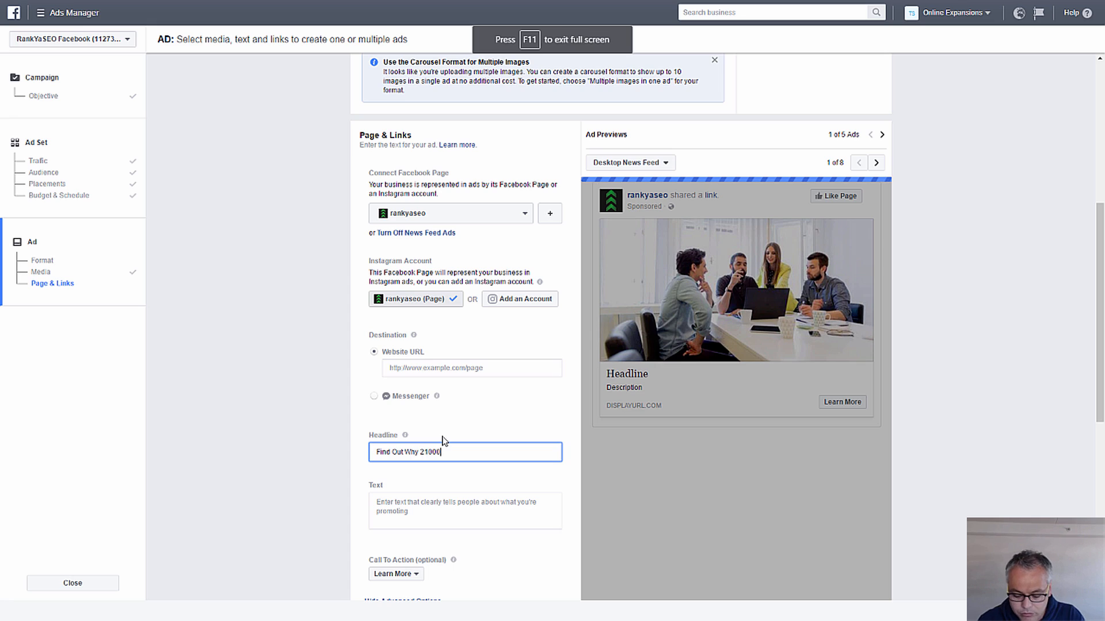
pyautogui.press('F11')
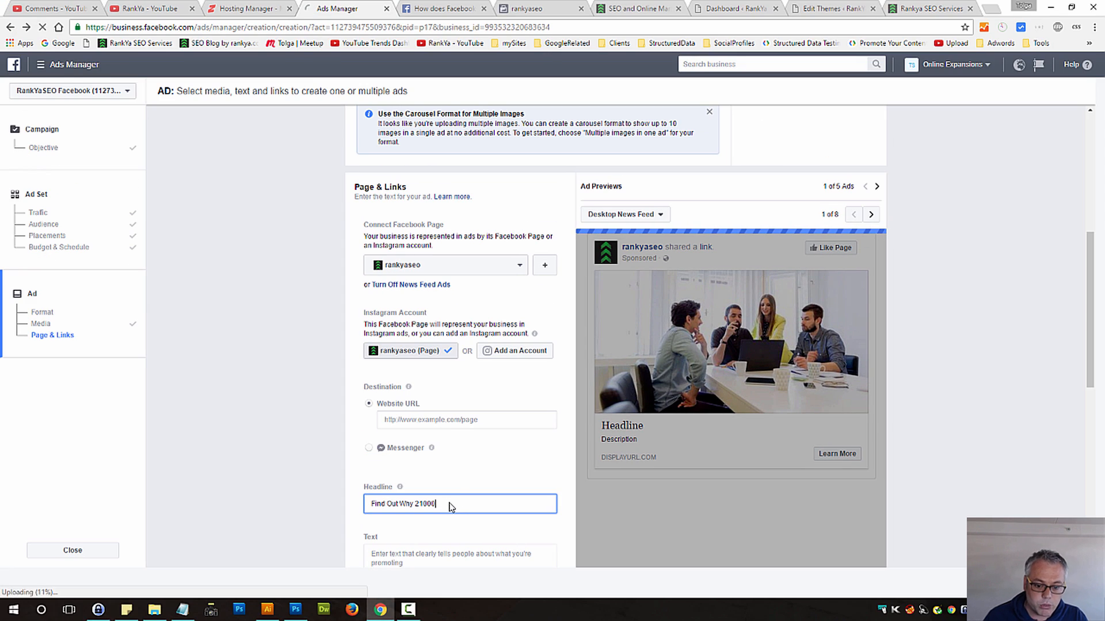
pyautogui.press('super+Tab')
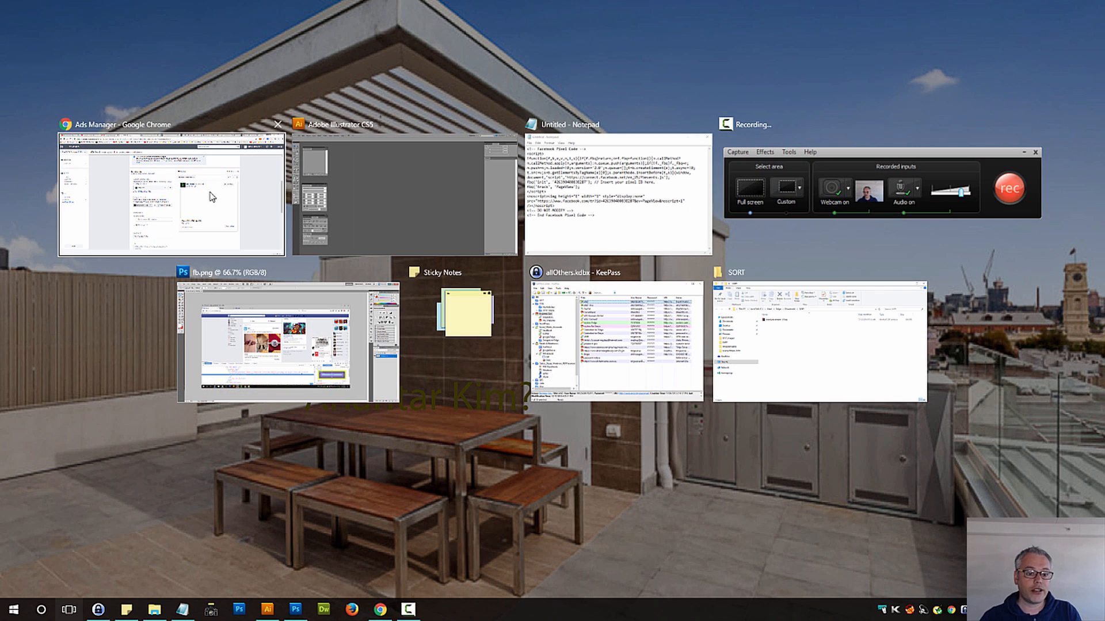
pyautogui.click(211, 195)
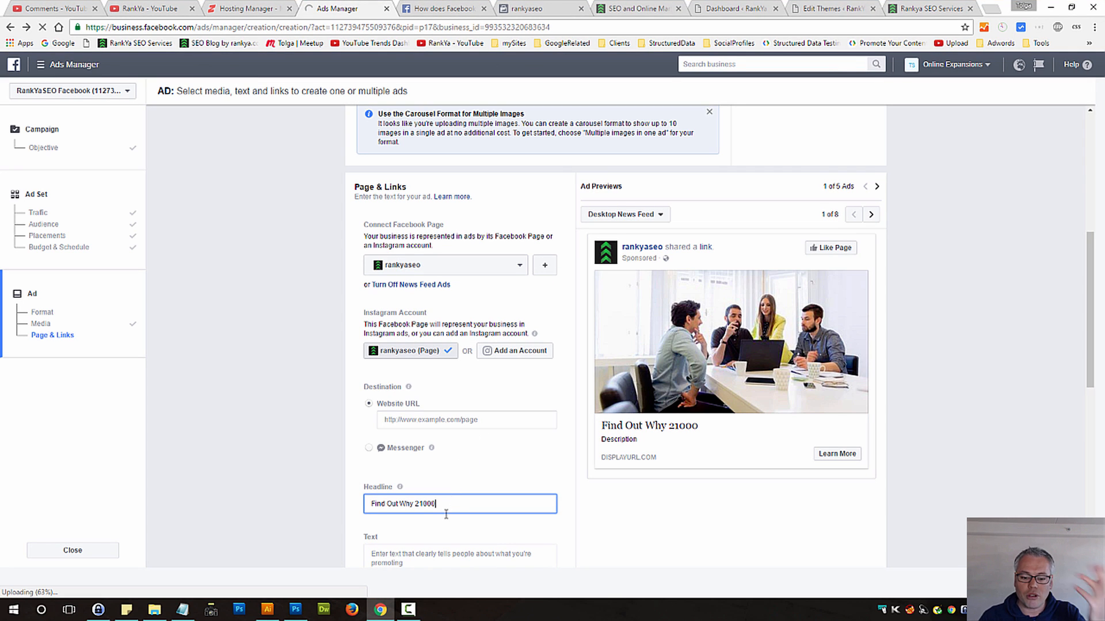
pyautogui.scroll(-2, 506, 506)
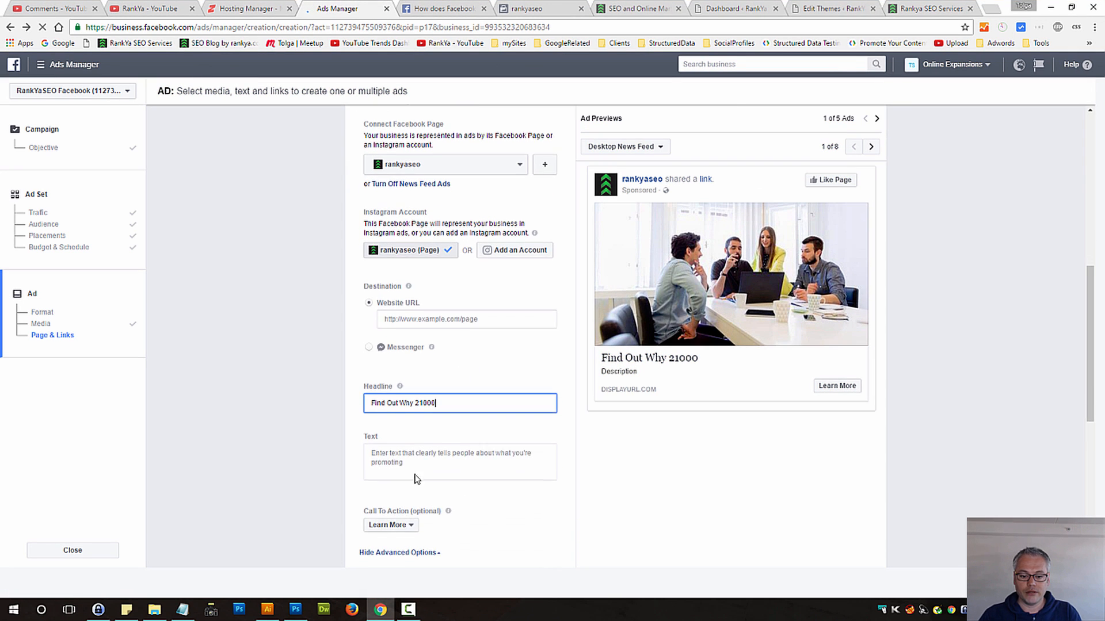
pyautogui.click(418, 444)
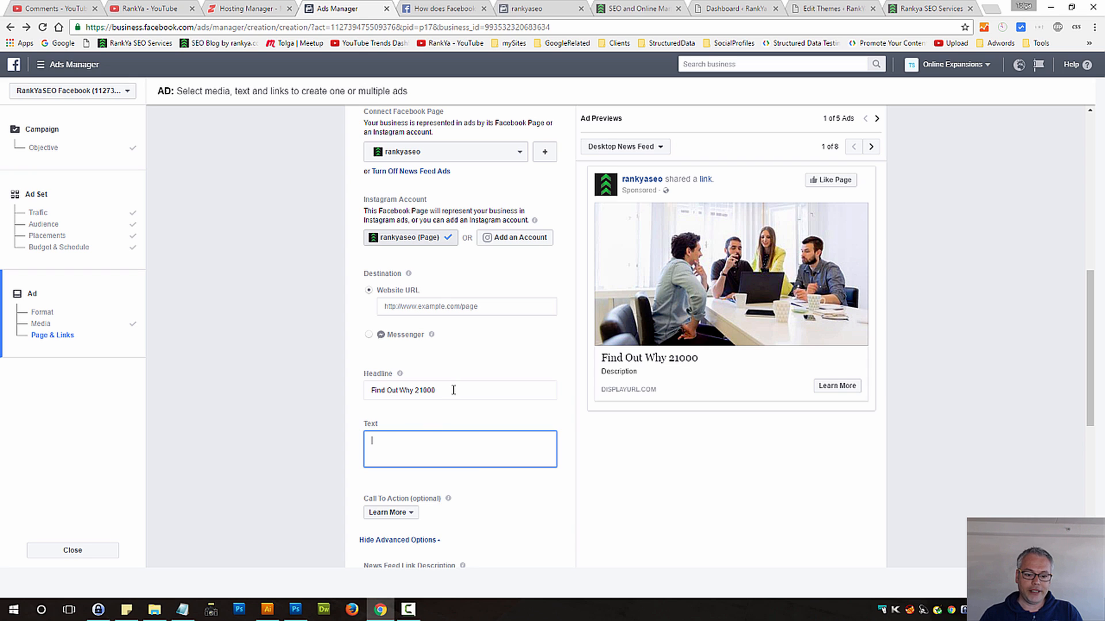
# Replace the ad's headline with "Here's 90% Cheaper SEO Services"
pyautogui.moveTo(452, 390); pyautogui.dragTo(340, 389)
pyautogui.press('BackSpace')
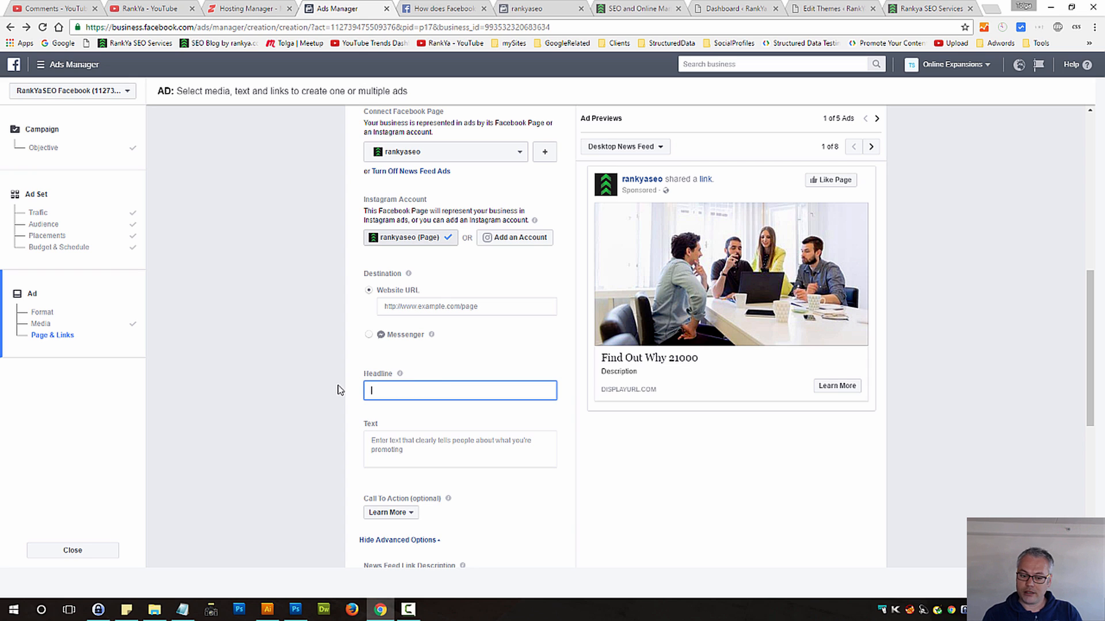
pyautogui.write('H')
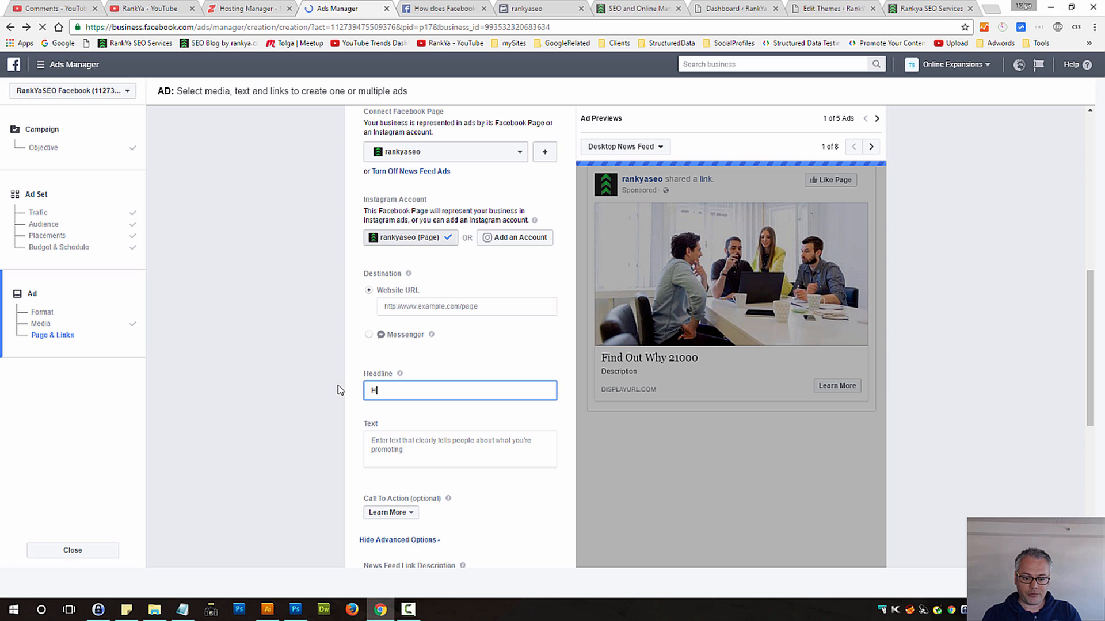
pyautogui.write("ere's ")
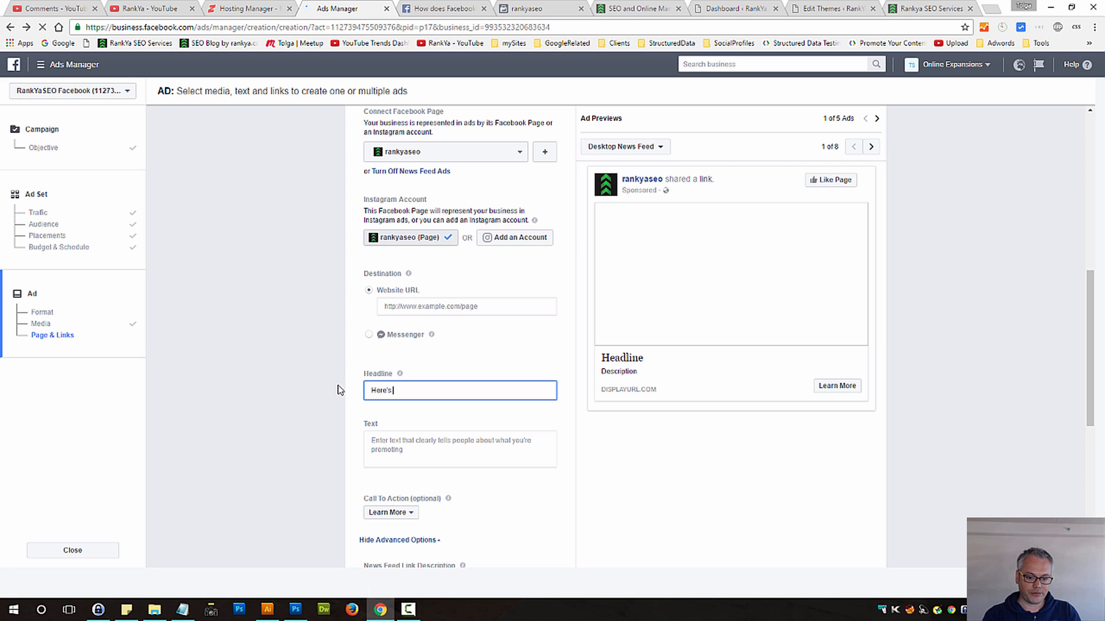
pyautogui.write('9')
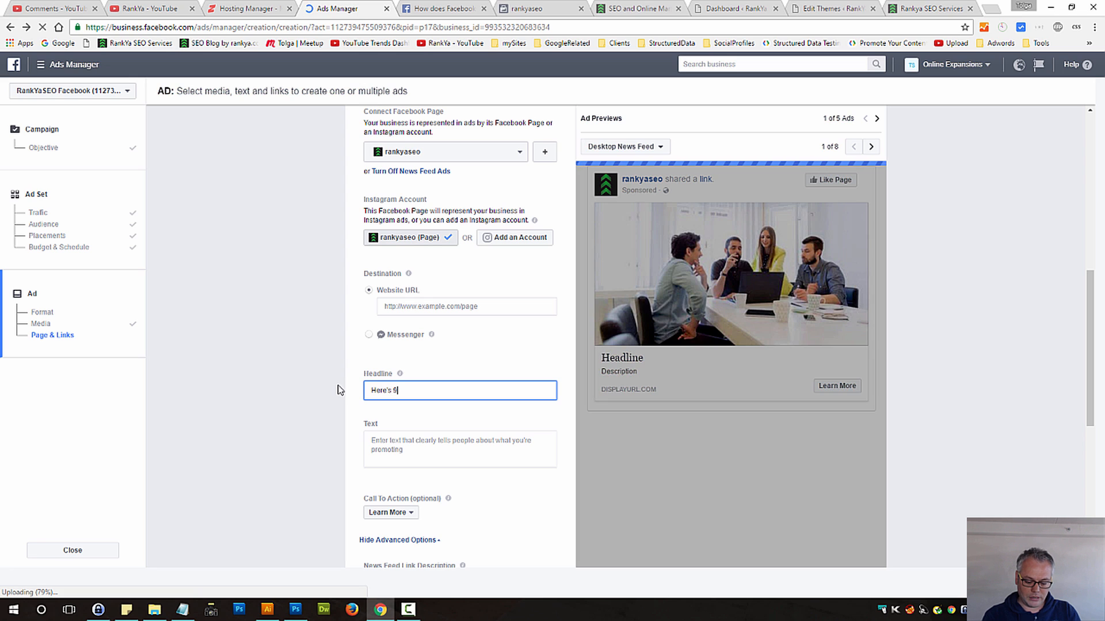
pyautogui.write('0% Cheap')
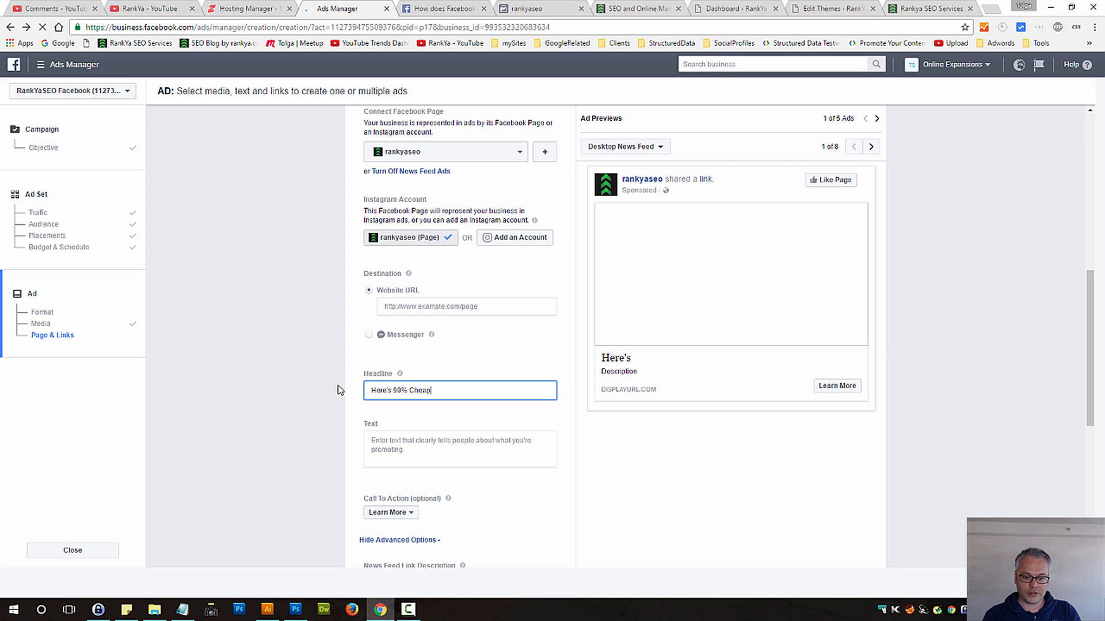
pyautogui.write('er Ol')
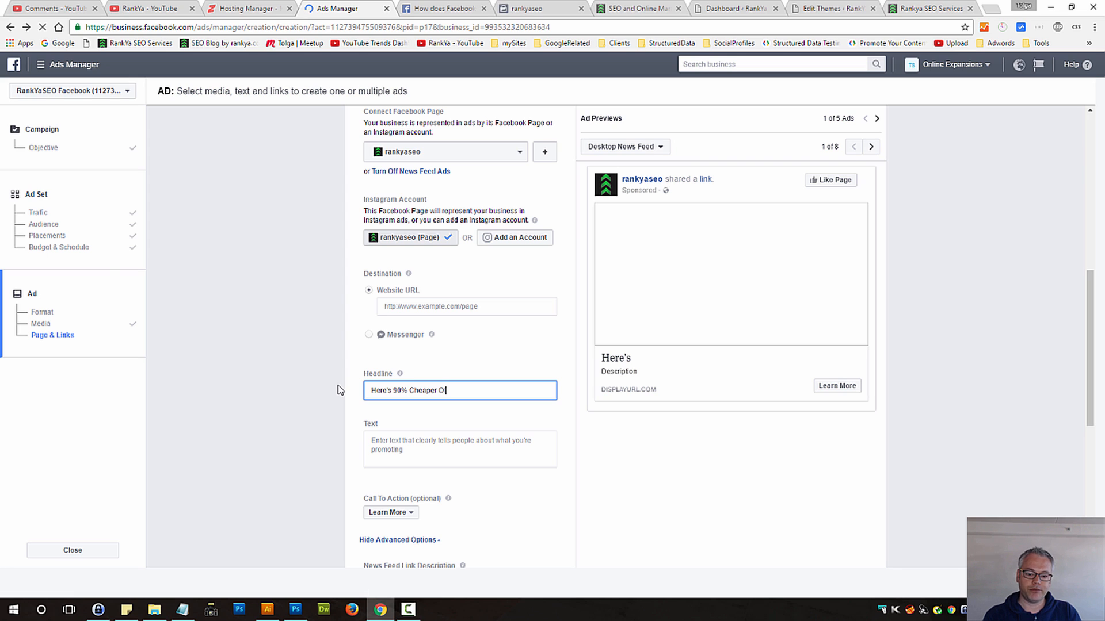
pyautogui.press('BackSpace')
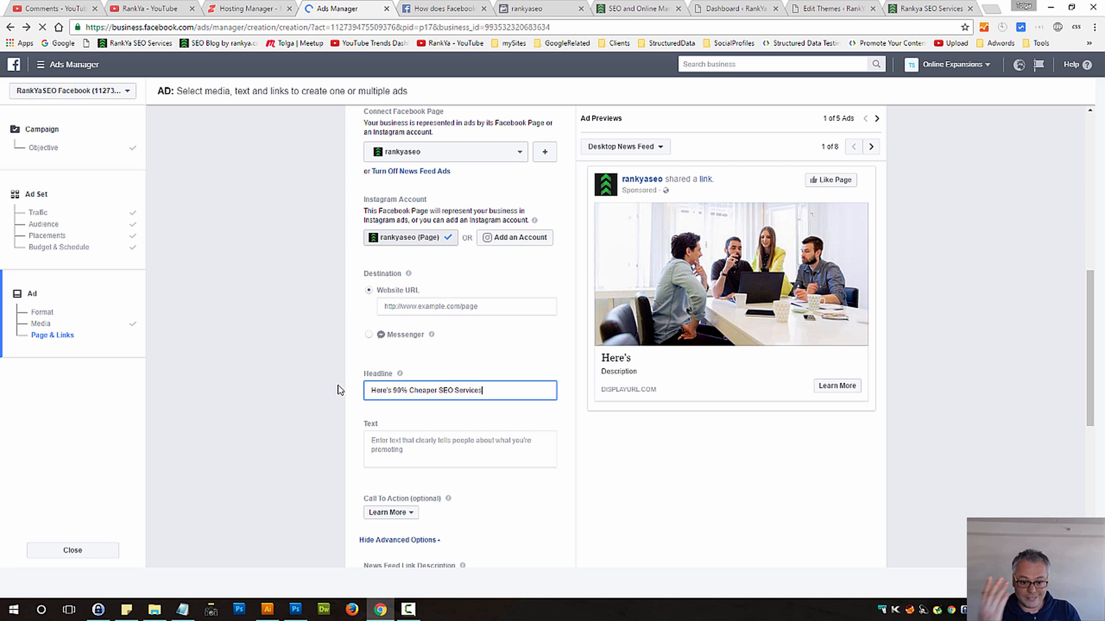
# Write the ad text "Would you want your website to achieve its full potential in 2017? Find out how you can do just that"
pyautogui.click(408, 454)
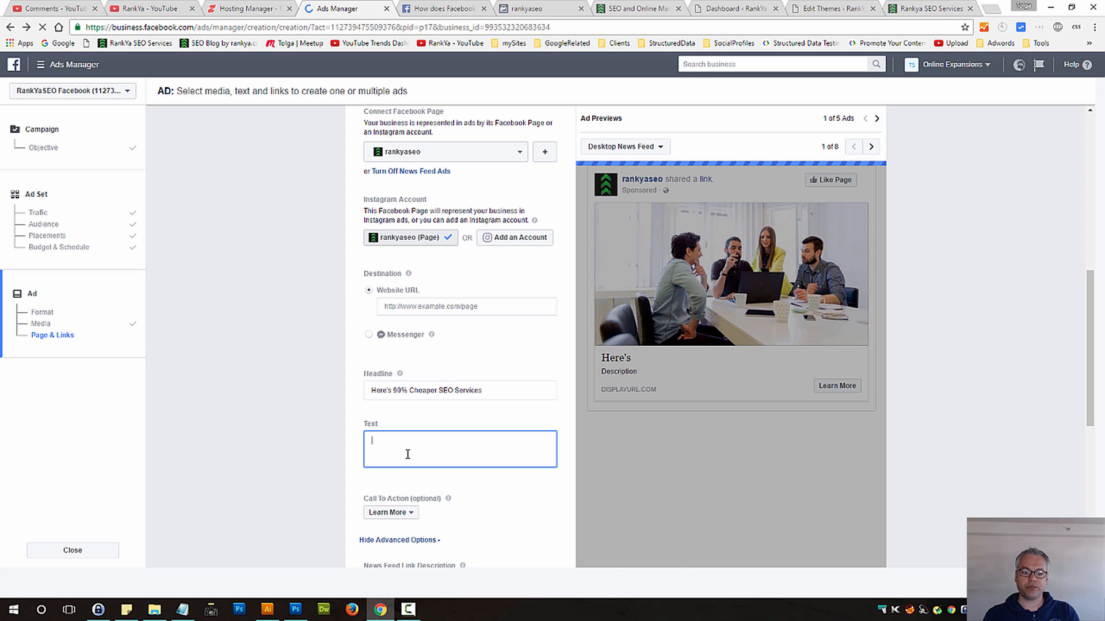
pyautogui.write('Does it')
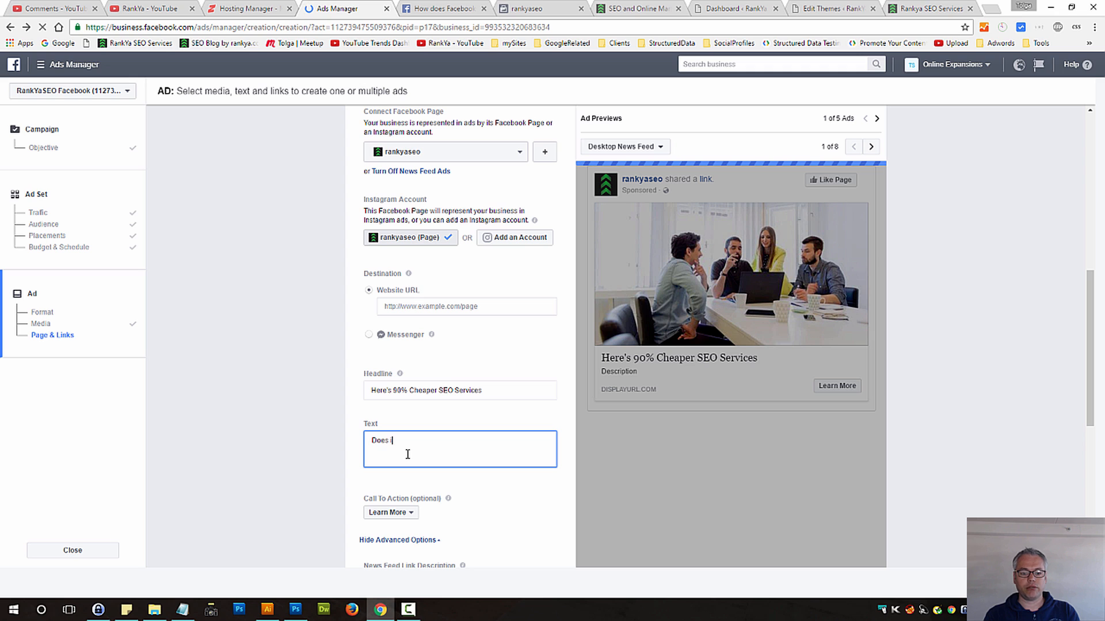
pyautogui.press('BackSpace')
pyautogui.press('BackSpace')
pyautogui.press('BackSpace')
pyautogui.press('BackSpace')
pyautogui.press('BackSpace')
pyautogui.press('BackSpace')
pyautogui.press('BackSpace')
pyautogui.write('Would y')
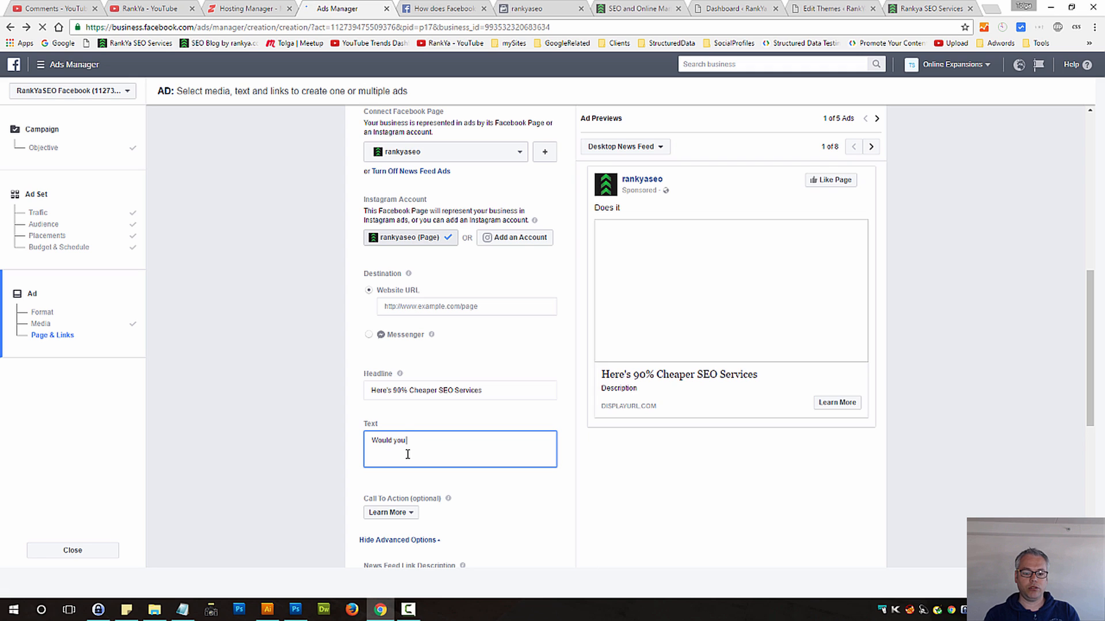
pyautogui.write('ou')
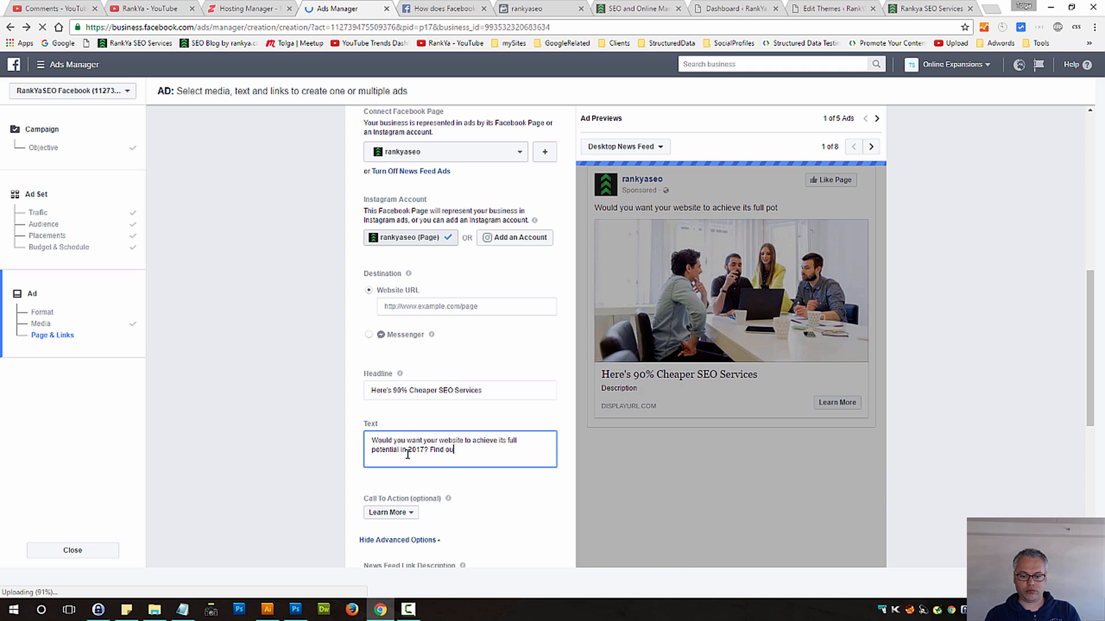
pyautogui.write('r')
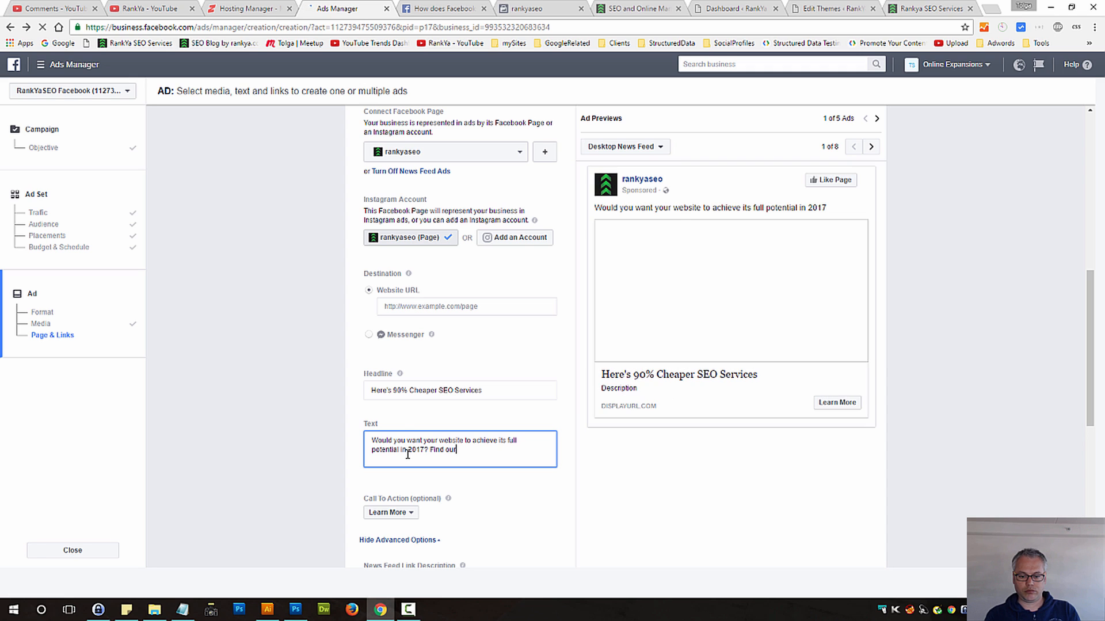
pyautogui.press('BackSpace')
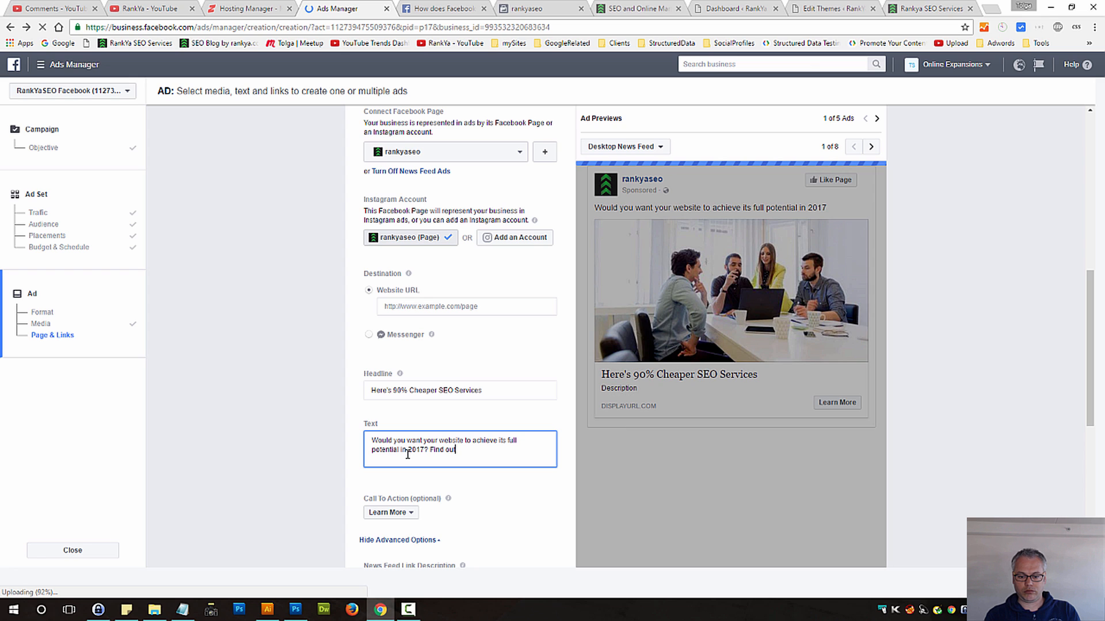
pyautogui.write('t how you can do just that')
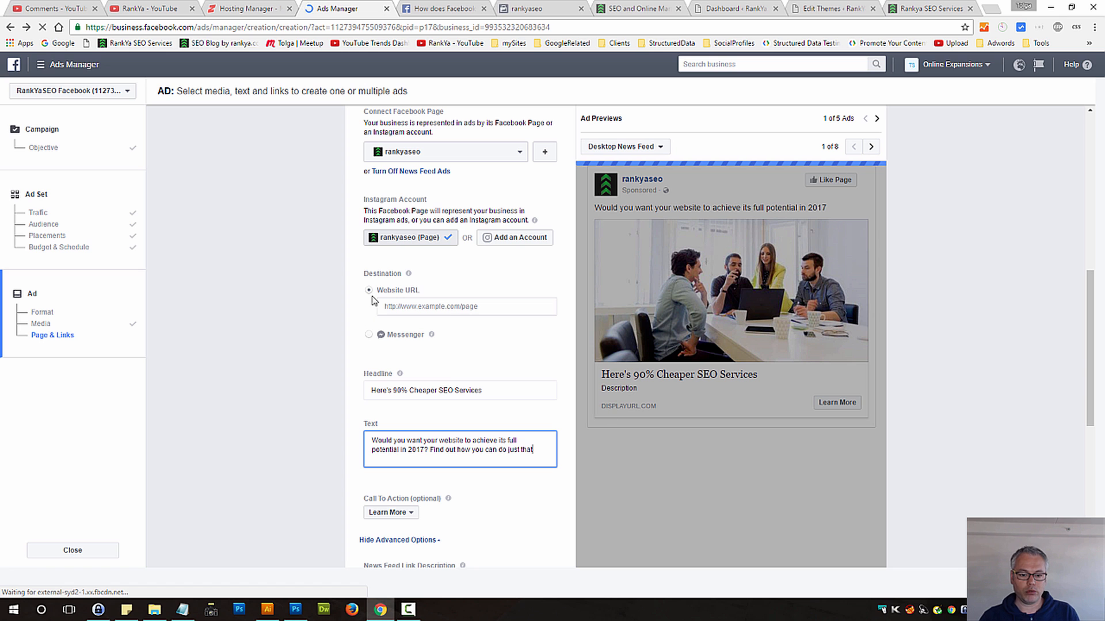
pyautogui.click(428, 309)
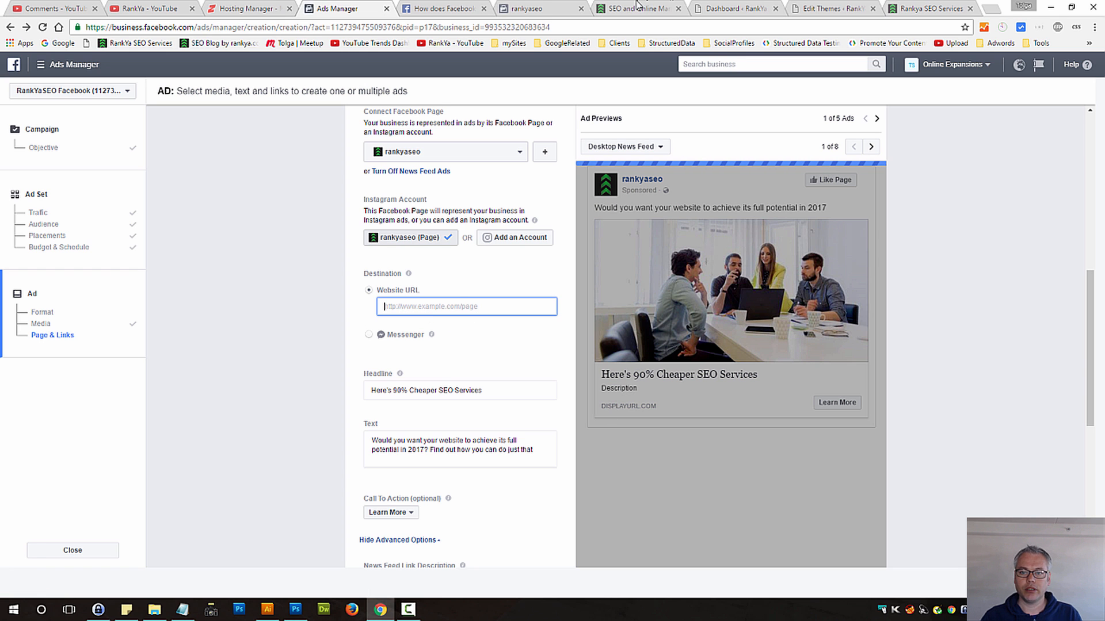
pyautogui.click(926, 8)
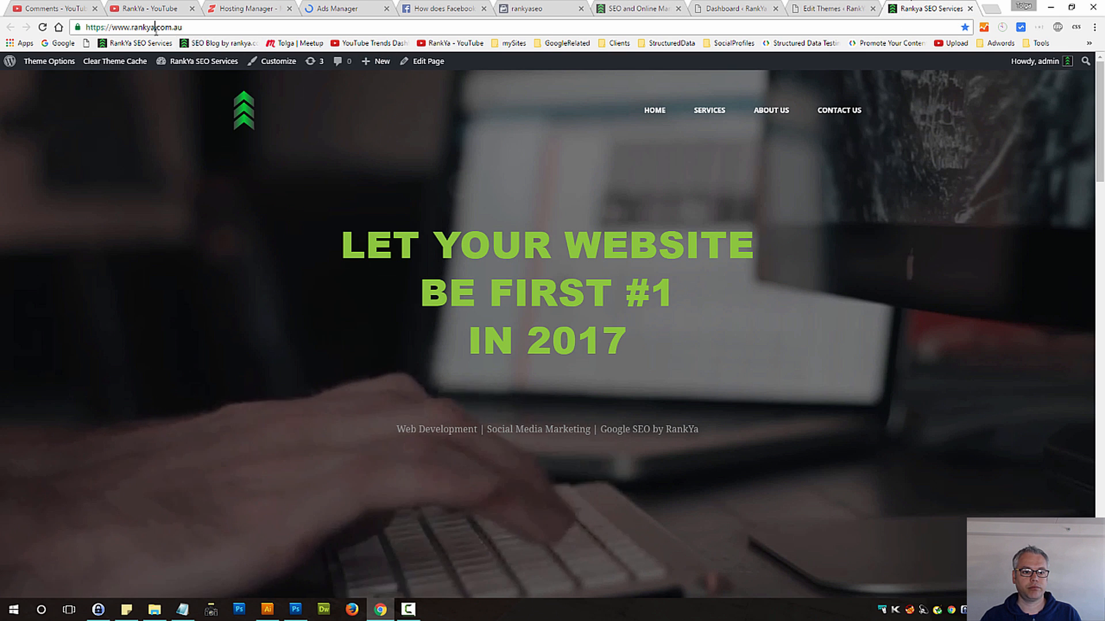
pyautogui.rightClick(156, 29)
pyautogui.click(176, 73)
pyautogui.click(338, 8)
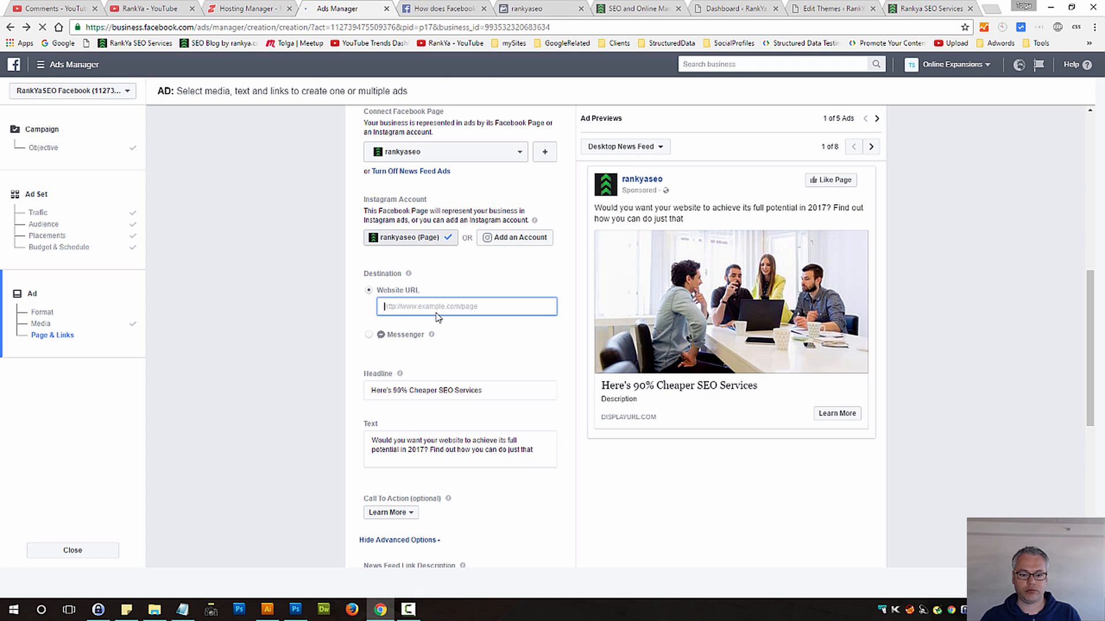
pyautogui.click(429, 314)
pyautogui.hotkey('ctrl', 'v')
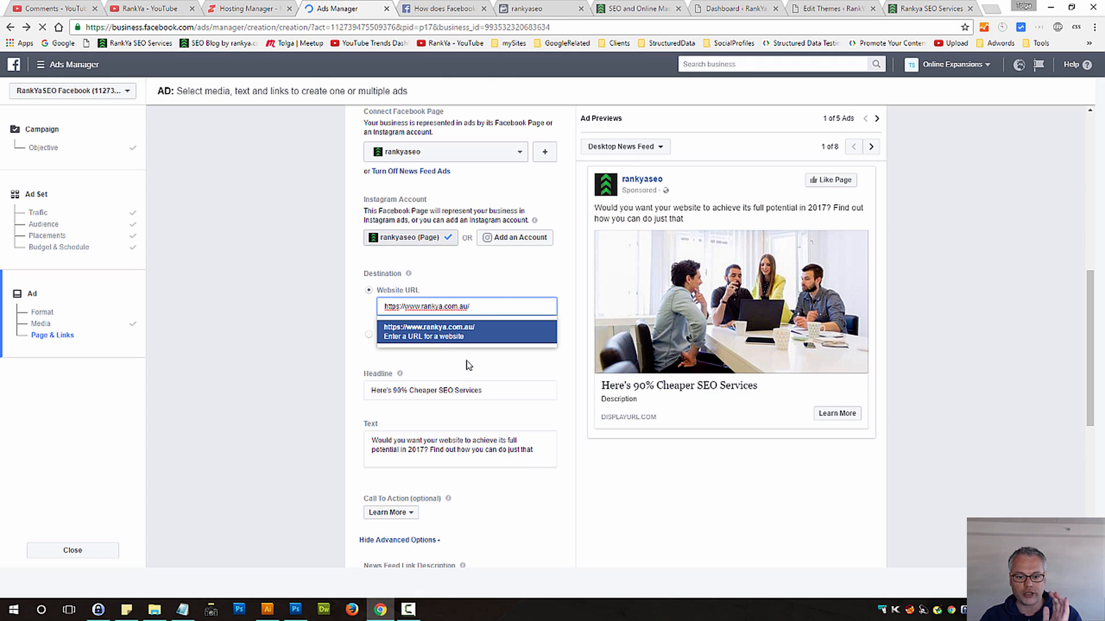
pyautogui.click(442, 340)
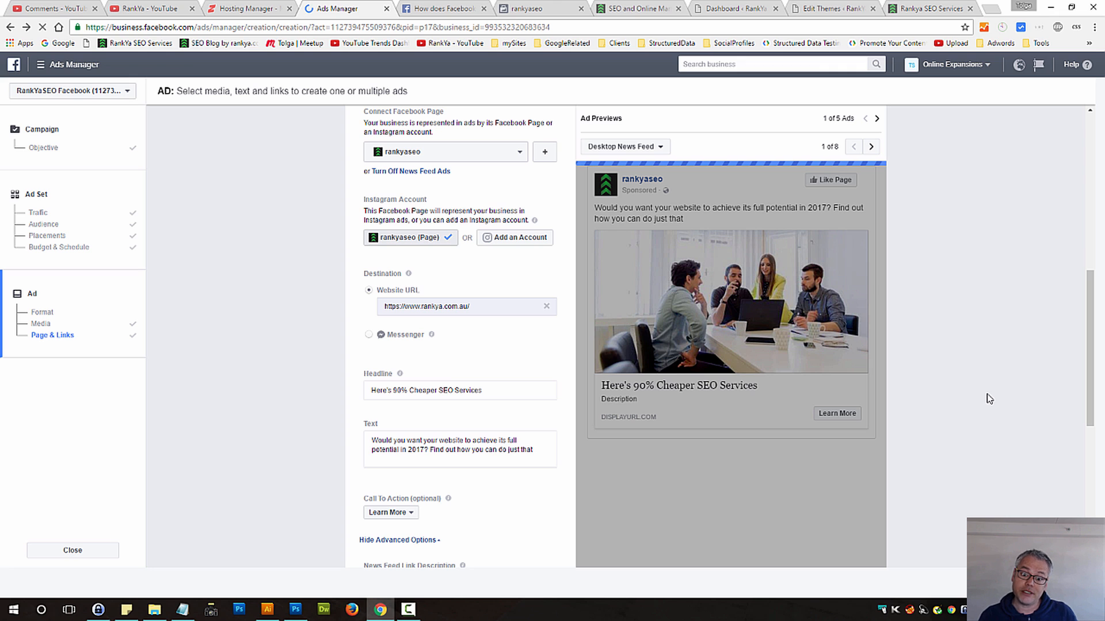
pyautogui.scroll(-2, 299, 429)
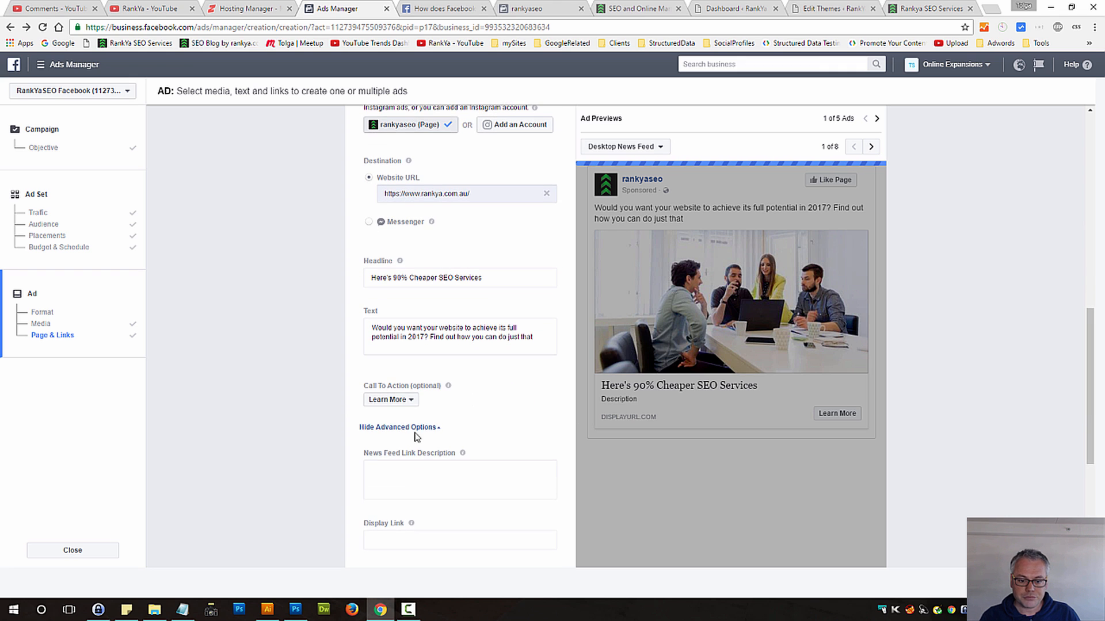
pyautogui.click(402, 399)
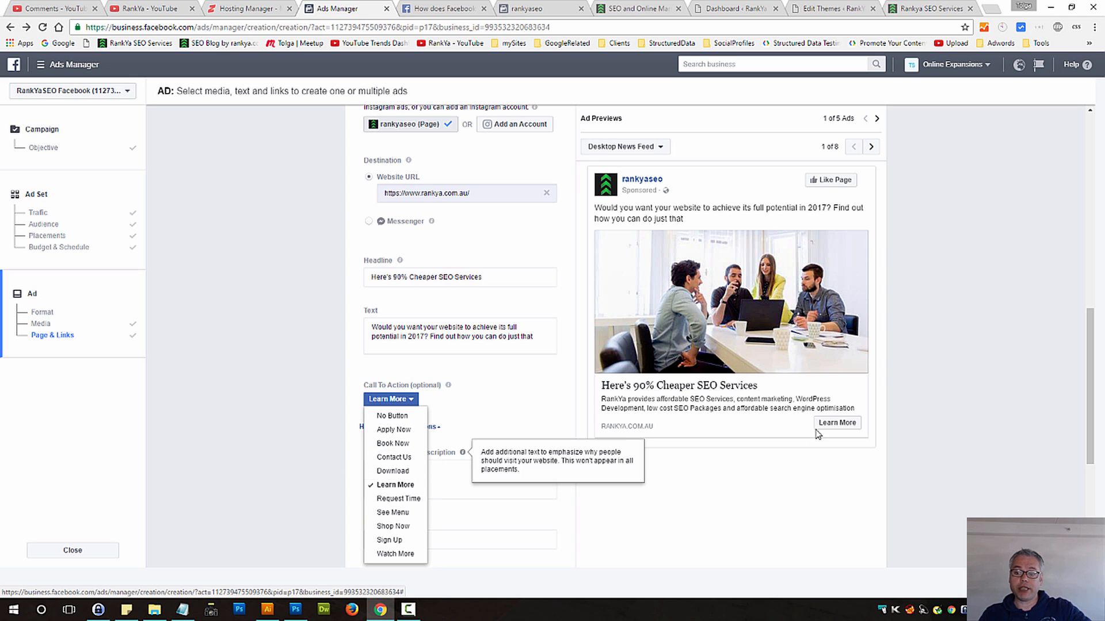
pyautogui.click(306, 320)
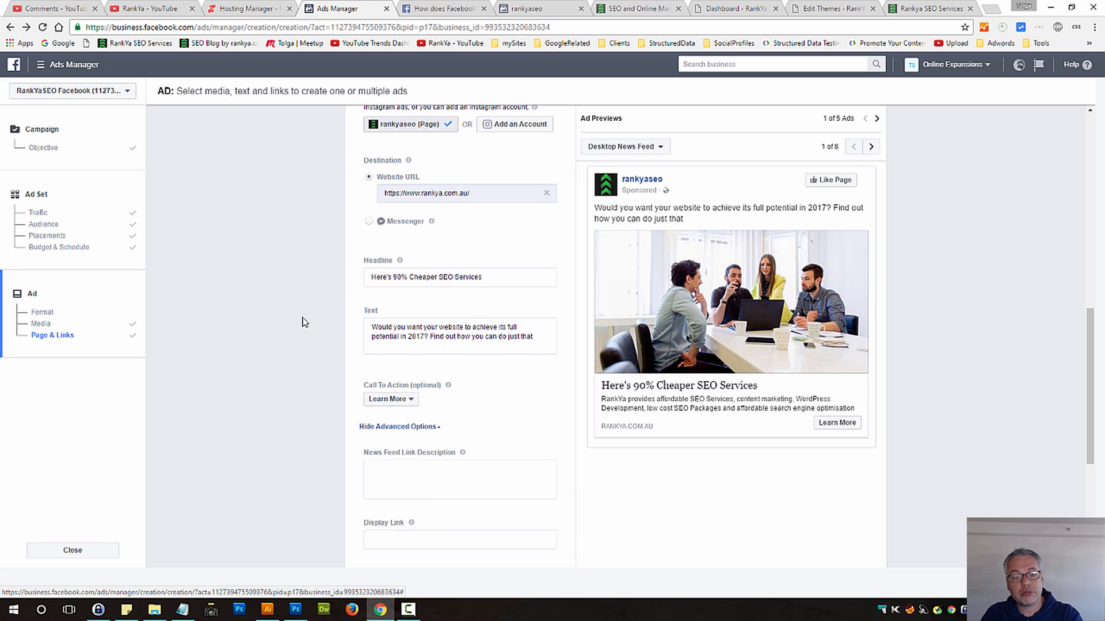
pyautogui.moveTo(461, 396)
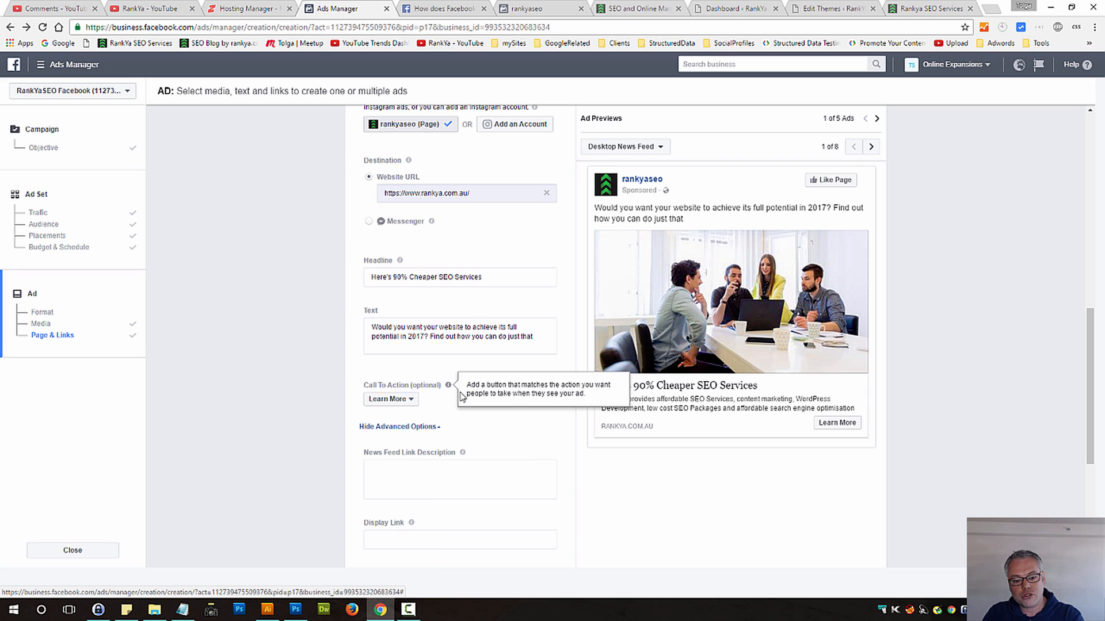
pyautogui.click(431, 468)
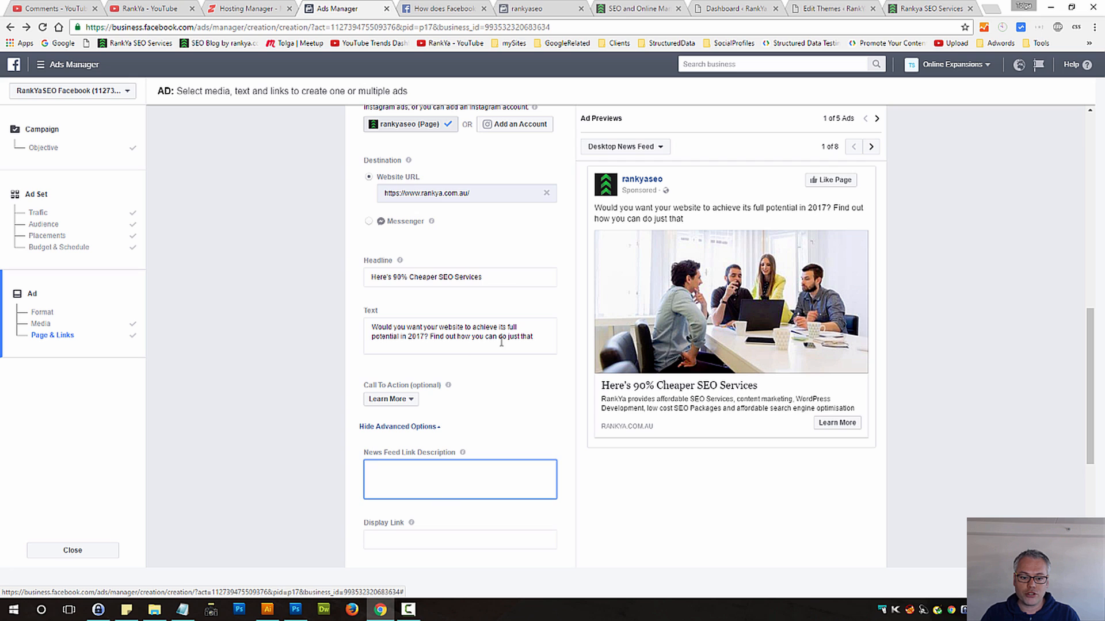
pyautogui.moveTo(547, 334); pyautogui.dragTo(324, 299)
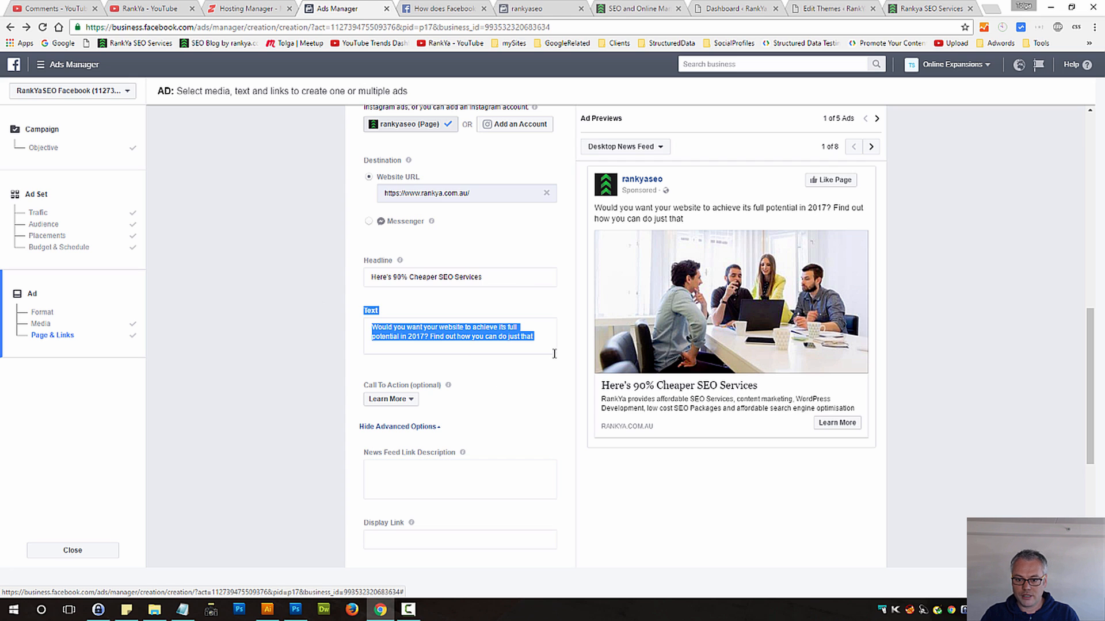
pyautogui.click(539, 336)
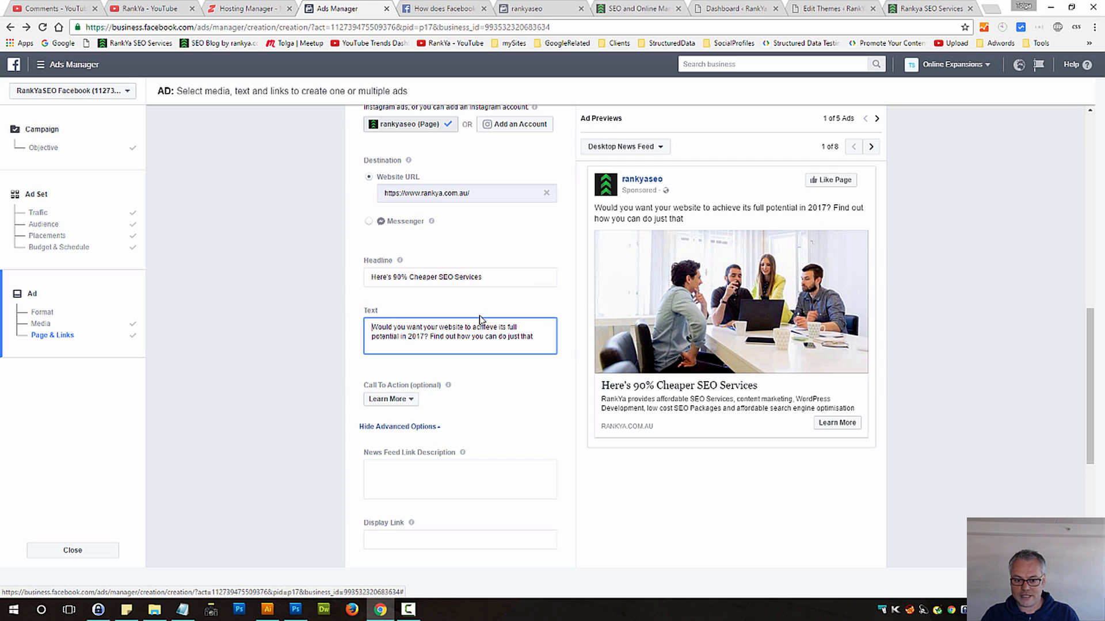
pyautogui.click(377, 476)
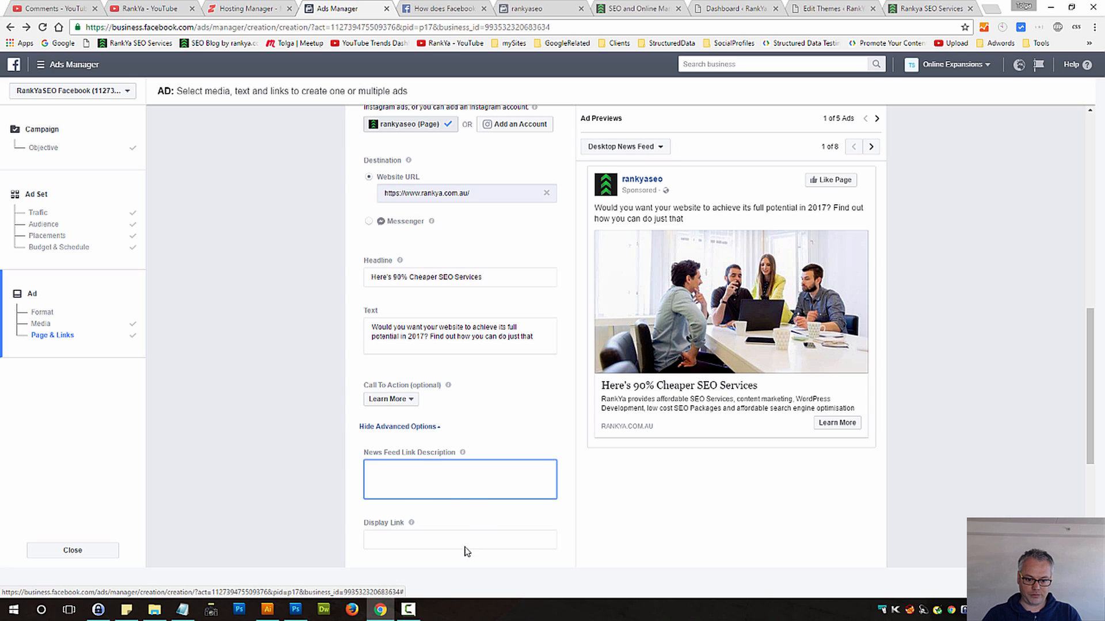
pyautogui.click(388, 540)
pyautogui.hotkey('ctrl', 'v')
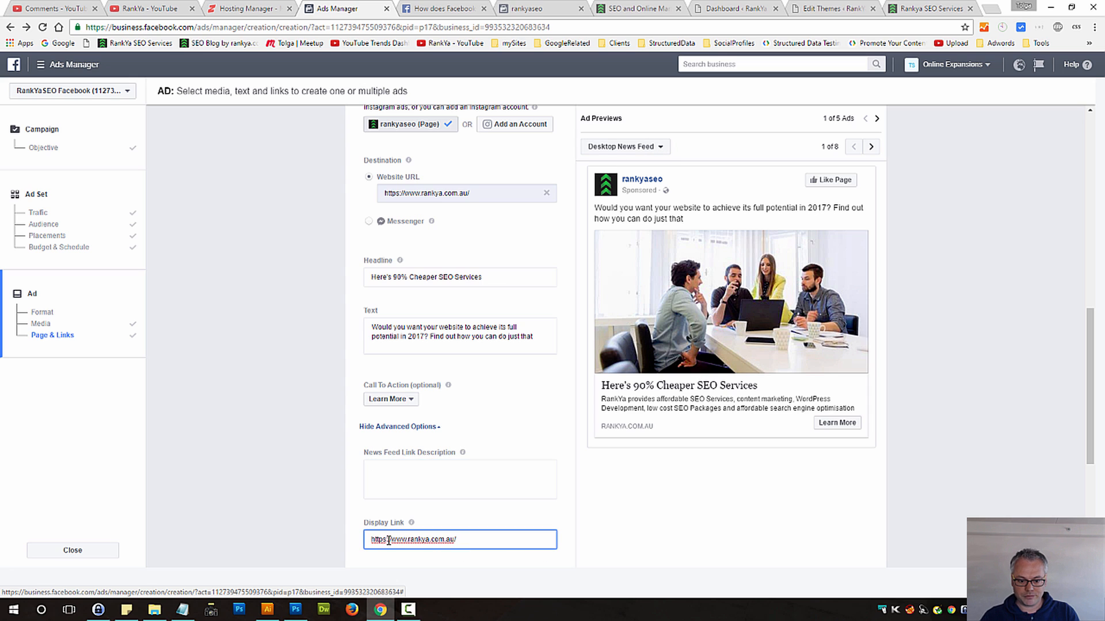
pyautogui.moveTo(392, 542); pyautogui.dragTo(290, 538)
pyautogui.press('BackSpace')
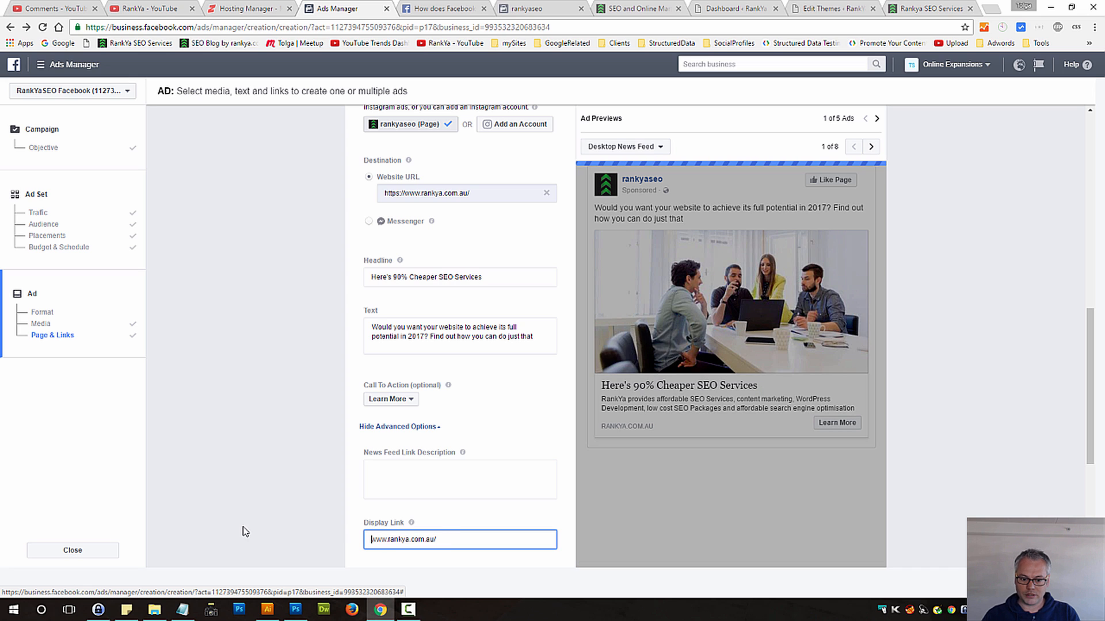
pyautogui.click(475, 539)
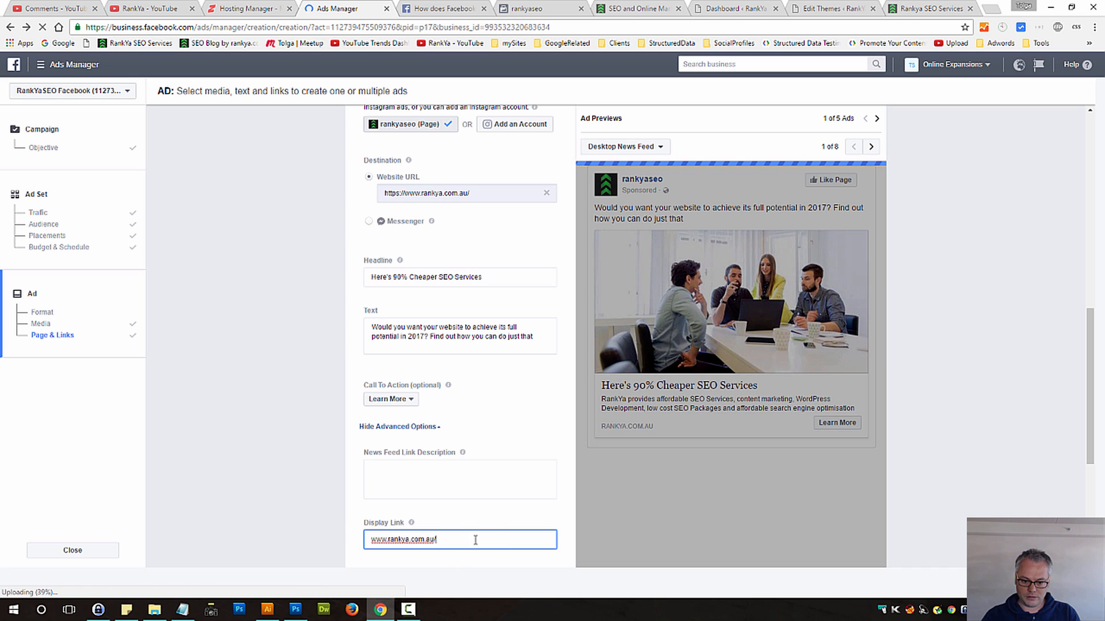
pyautogui.press('BackSpace')
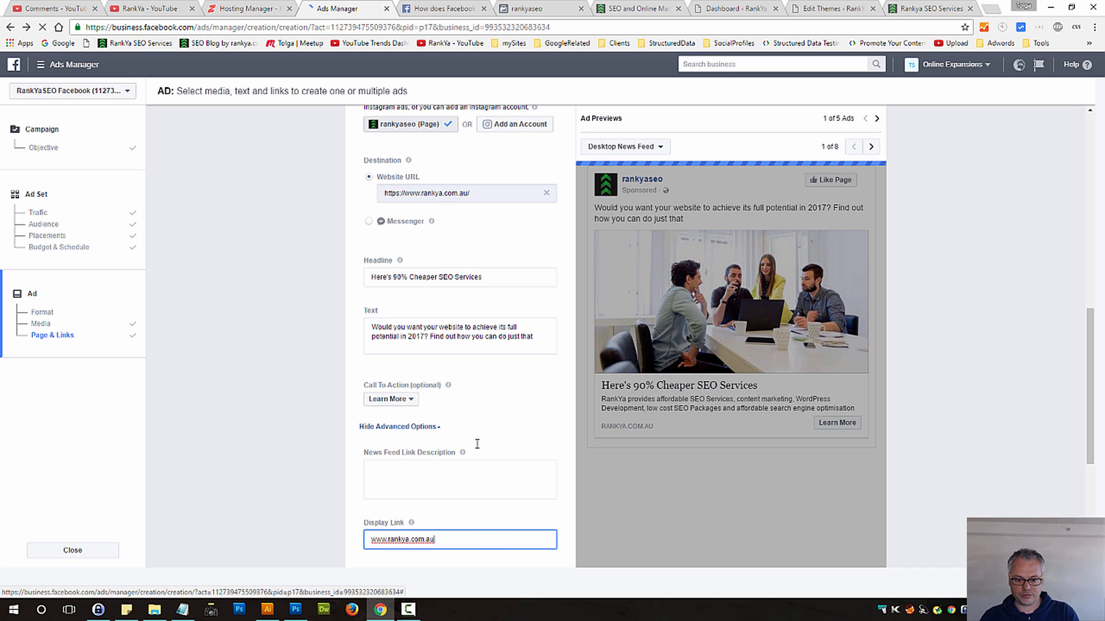
# Begin the News Feed link description with "Small business owners"
pyautogui.click(384, 466)
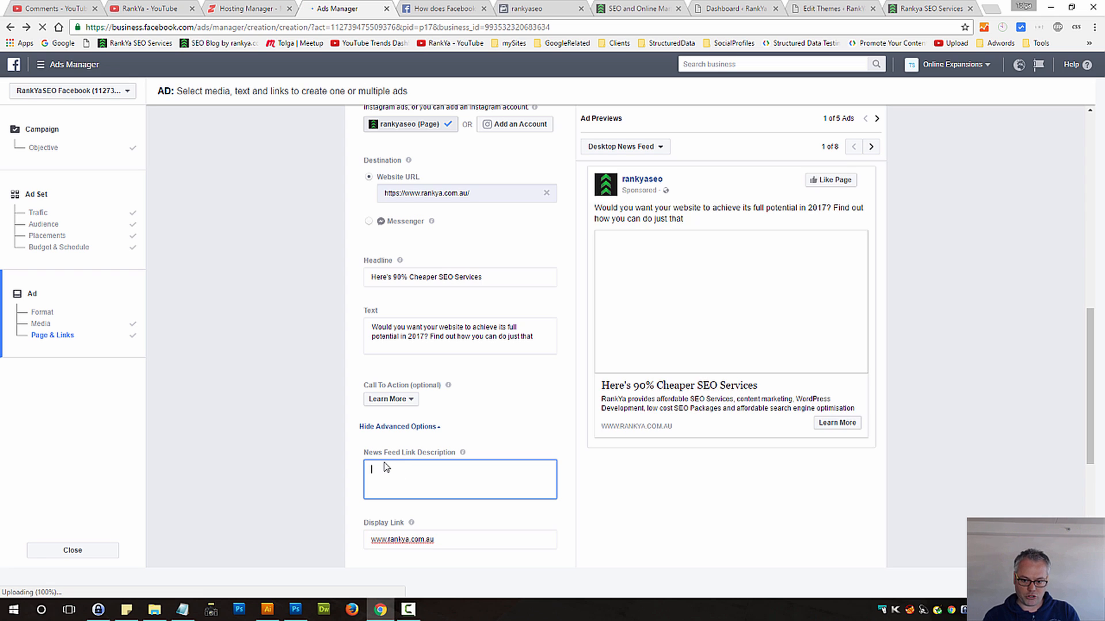
pyautogui.write('L')
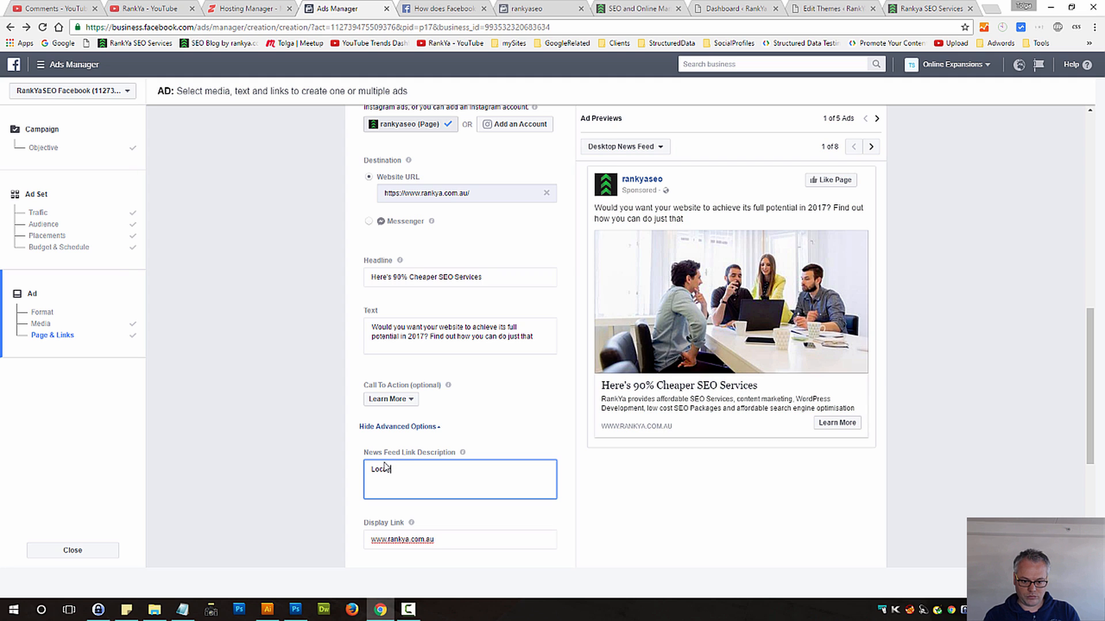
pyautogui.write('ocal business owners')
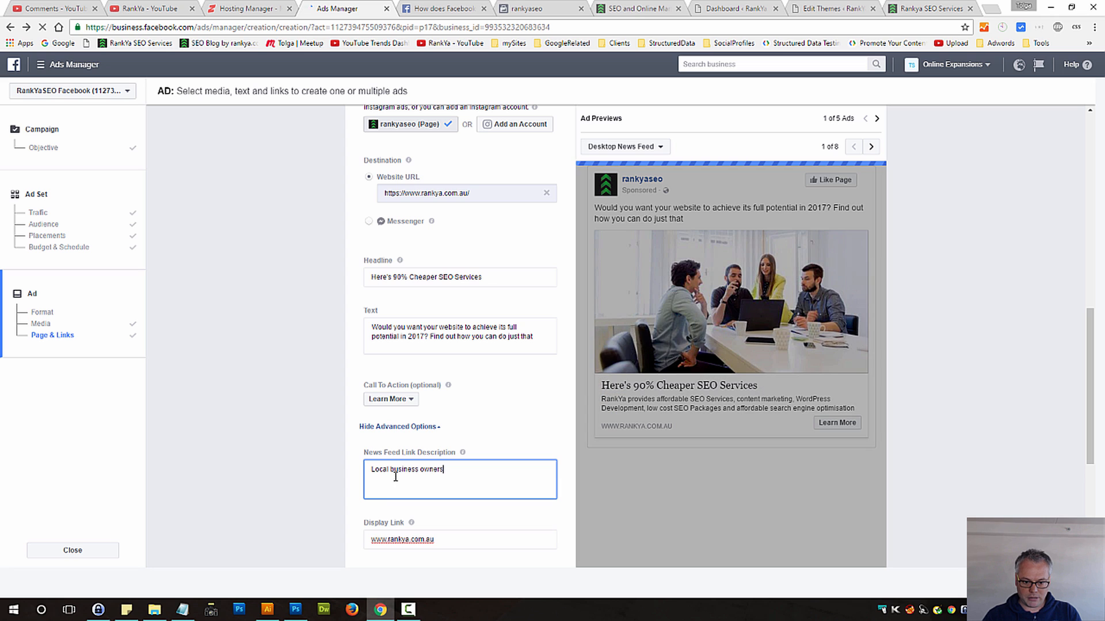
pyautogui.moveTo(391, 470); pyautogui.dragTo(302, 471)
pyautogui.press('BackSpace')
pyautogui.press('BackSpace')
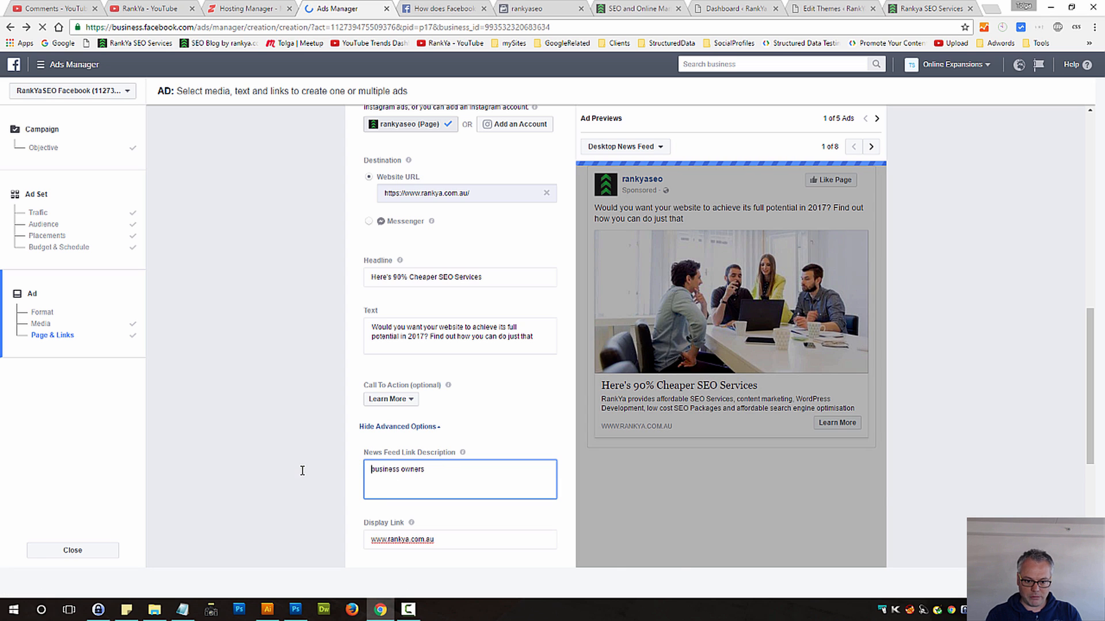
pyautogui.write('Small')
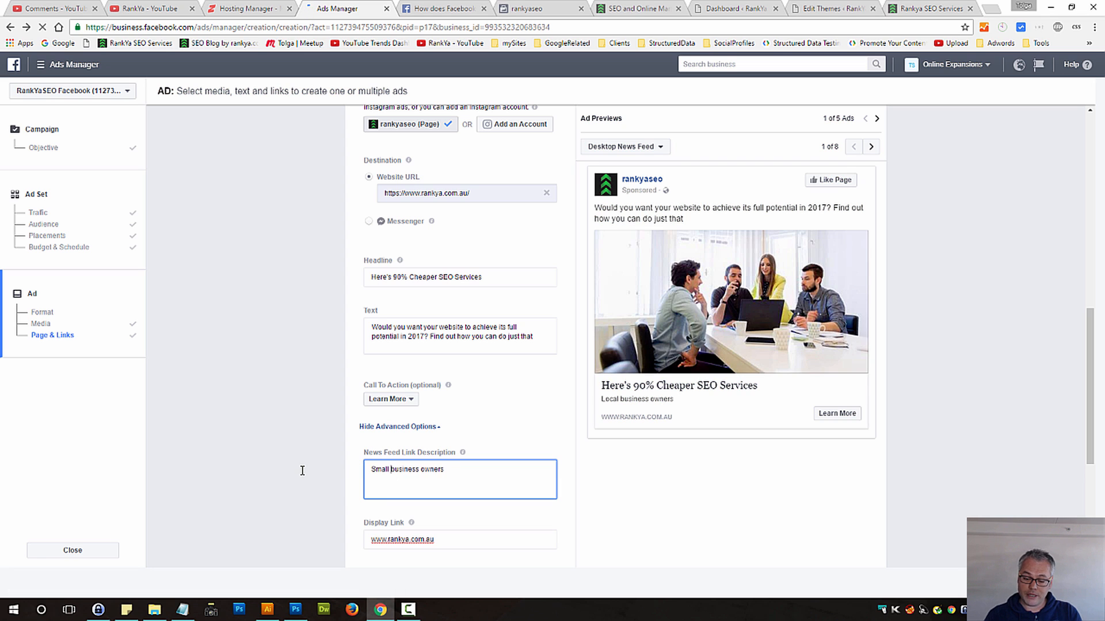
# Complete the News Feed link description with "just need full SEO Services for getting Free website traffic"
pyautogui.click(450, 471)
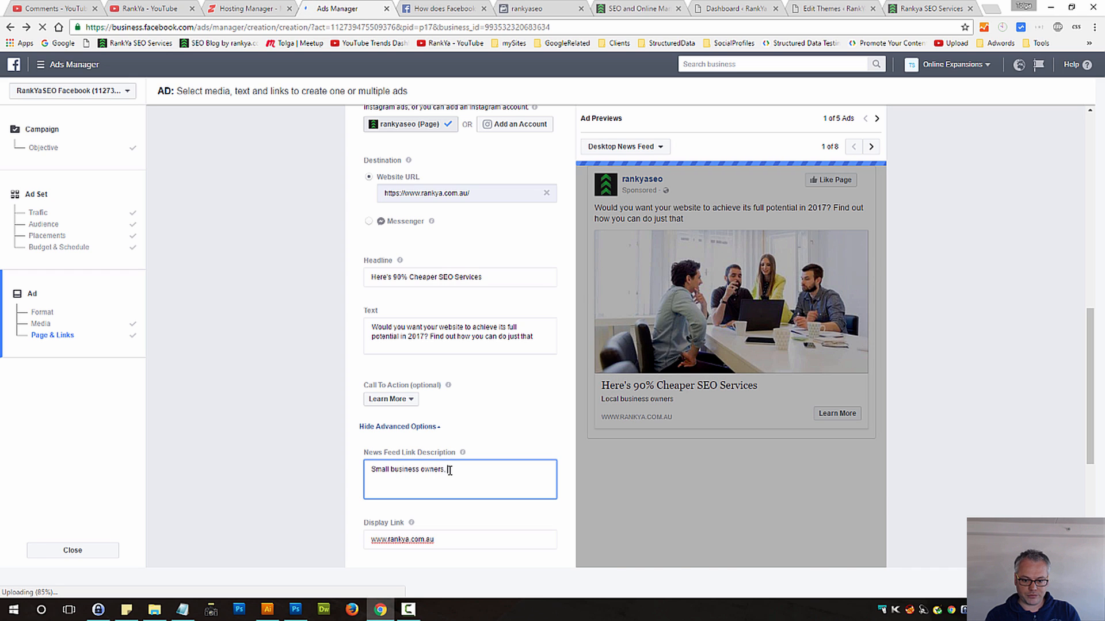
pyautogui.write('i')
pyautogui.hotkey('ctrl', 'v')
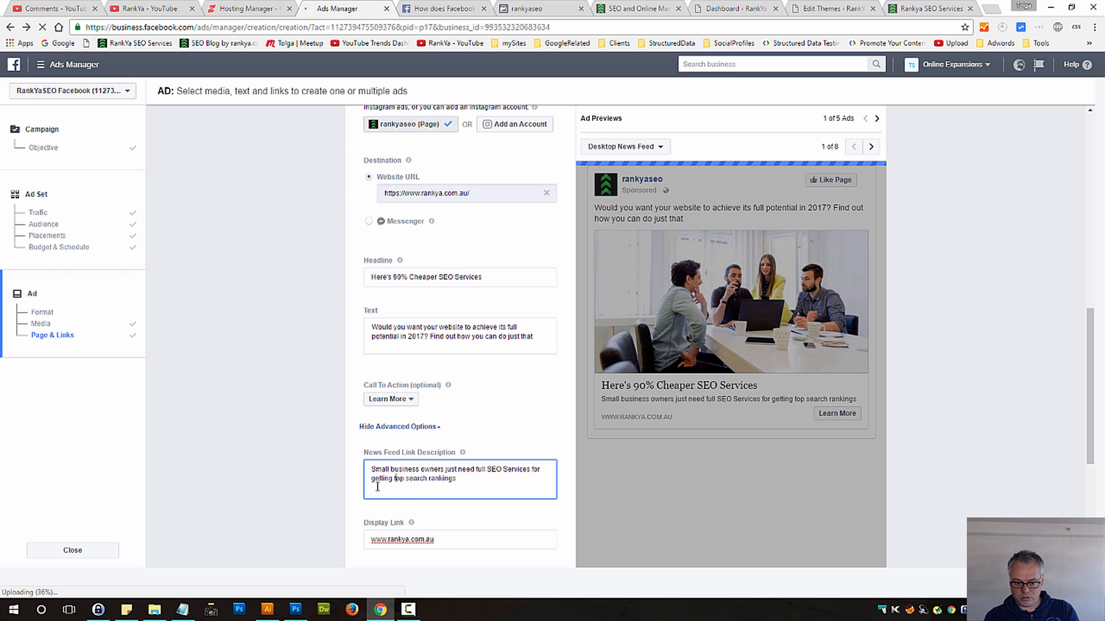
pyautogui.write('Free ')
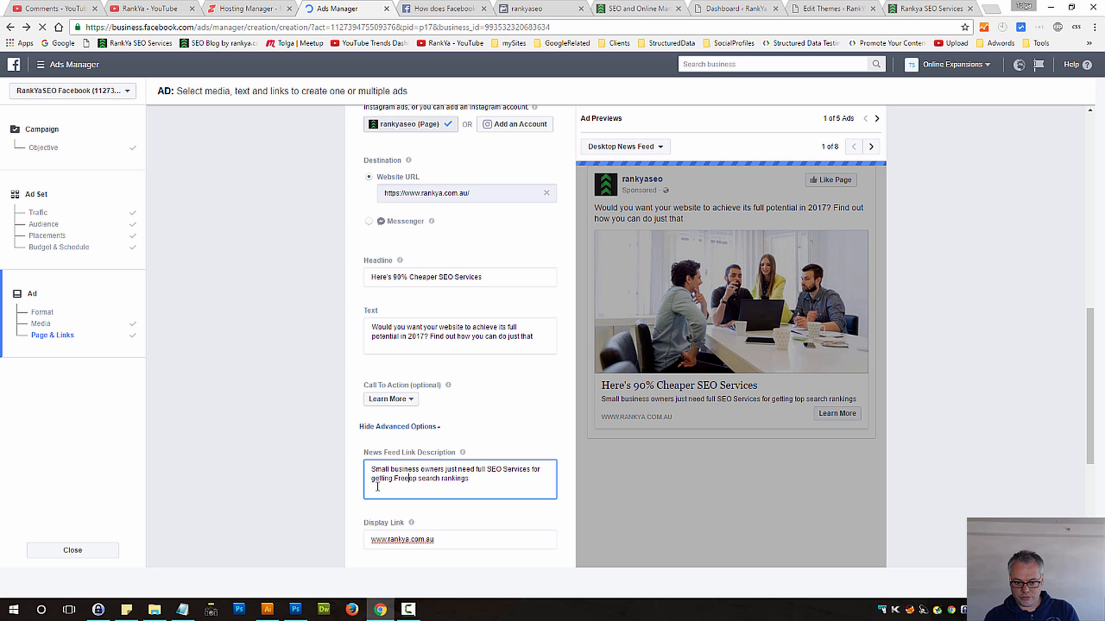
pyautogui.write('t')
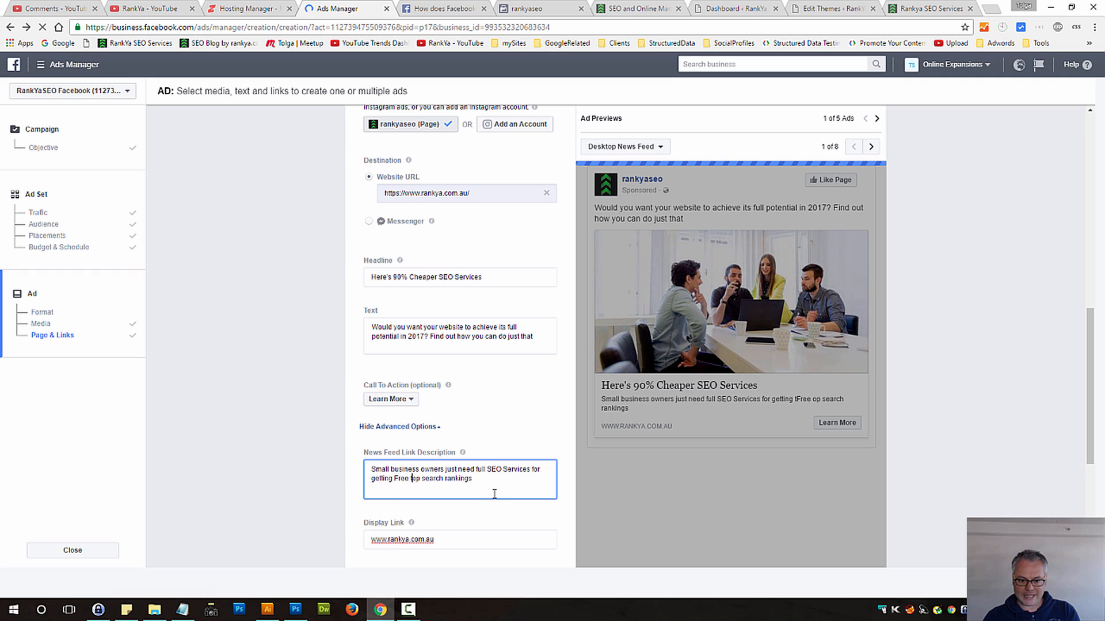
pyautogui.hotkey('shift', 'End')
pyautogui.write('website')
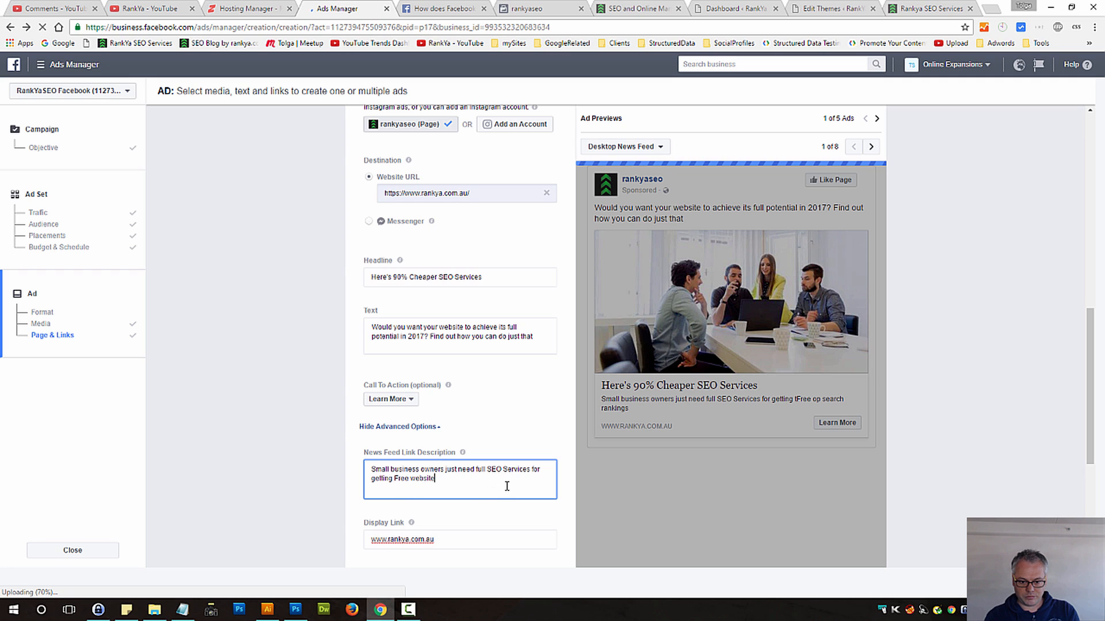
pyautogui.write(' traffic')
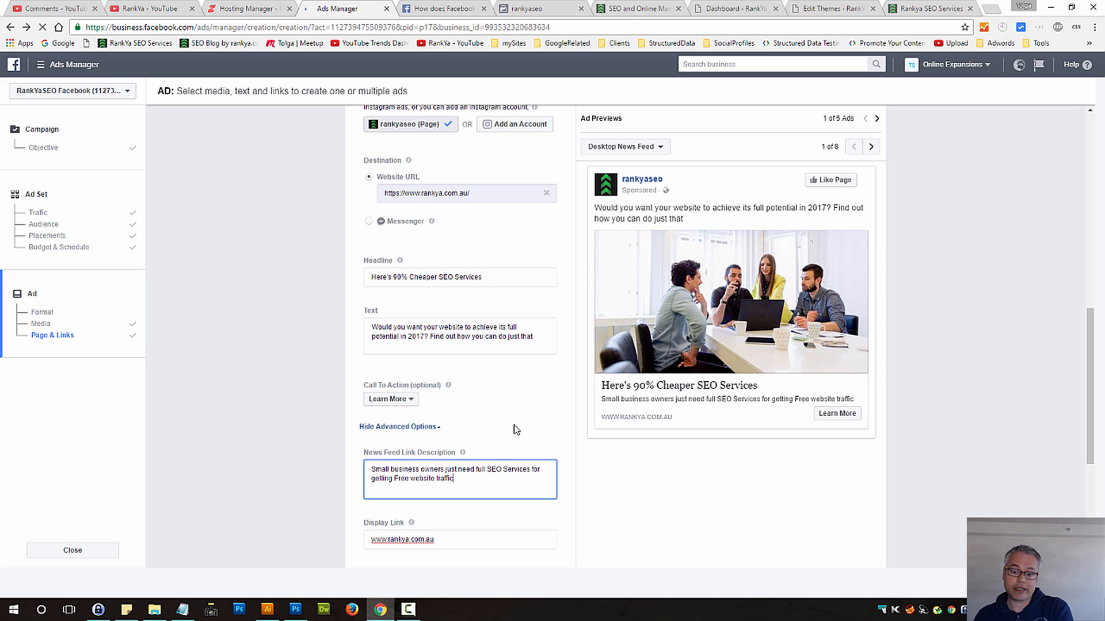
# Preview the ad in the Instagram Feed and the Audience Network Banner, Interstitial and Native placements
pyautogui.click(651, 147)
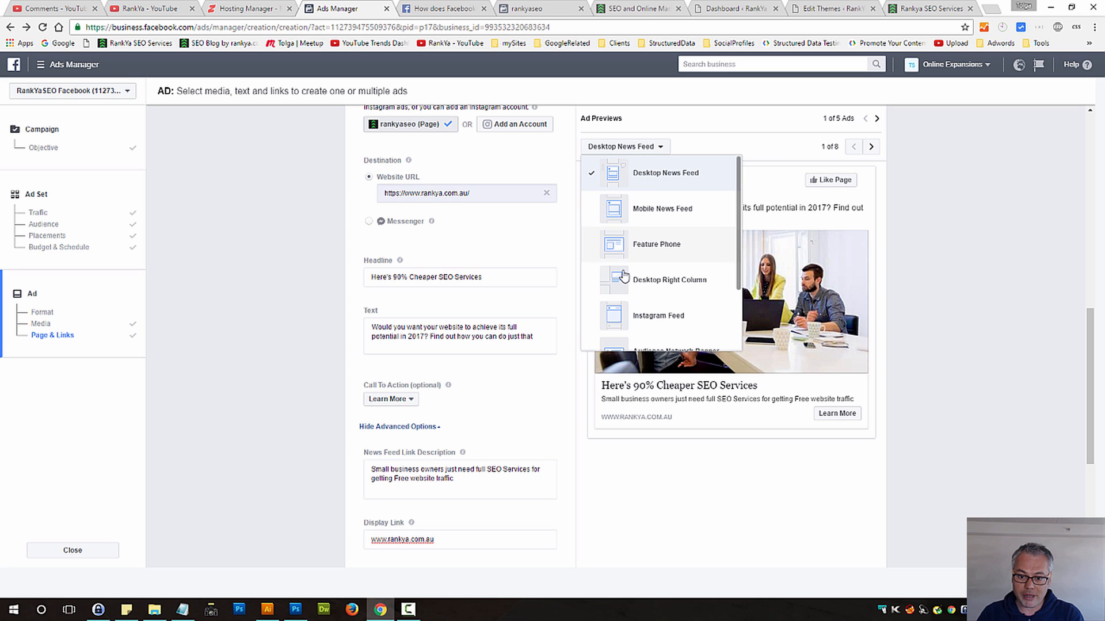
pyautogui.scroll(-1, 673, 287)
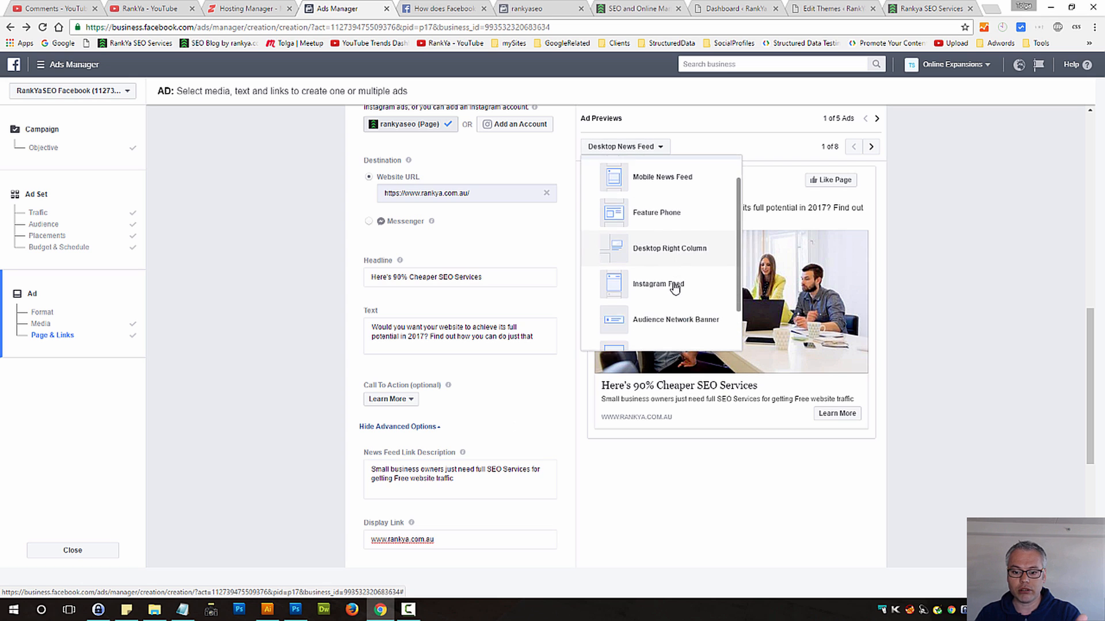
pyautogui.scroll(-1, 674, 288)
pyautogui.click(646, 231)
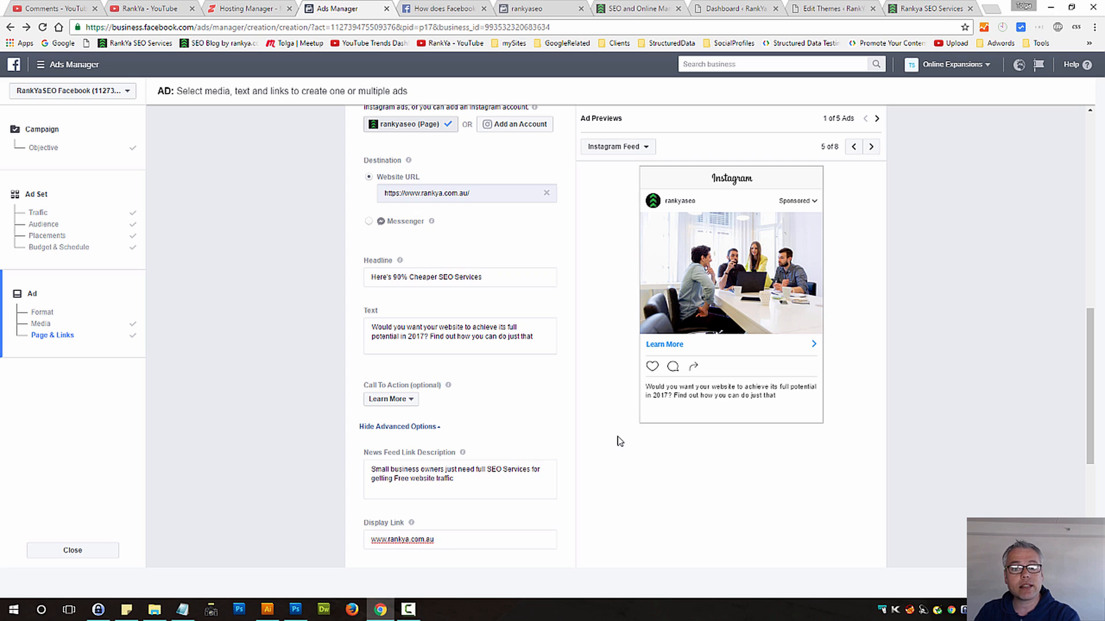
pyautogui.click(871, 147)
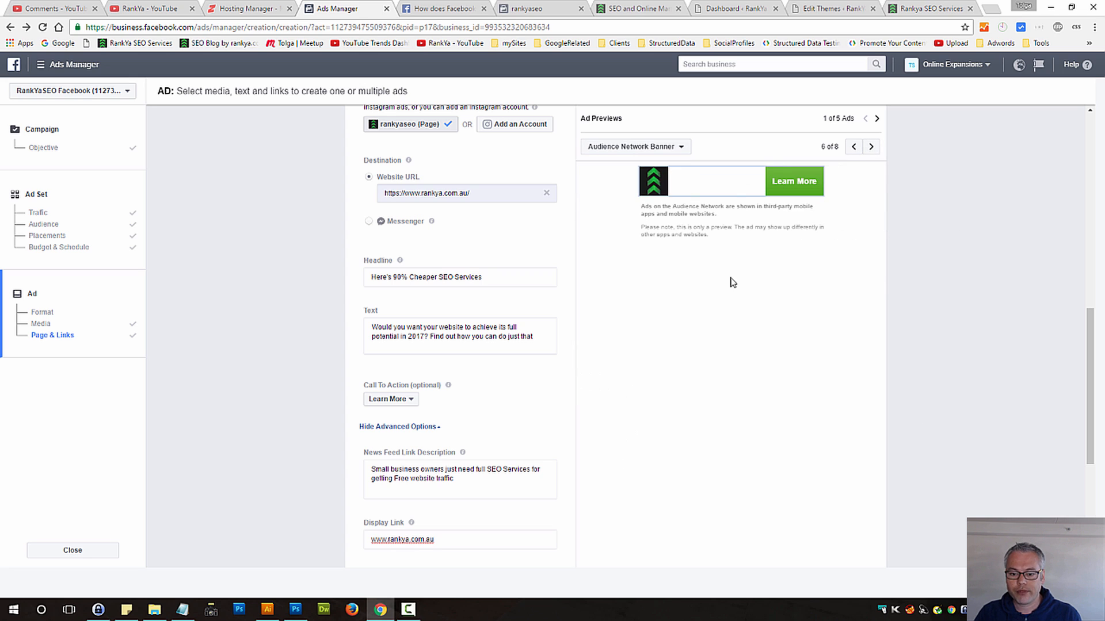
pyautogui.click(871, 147)
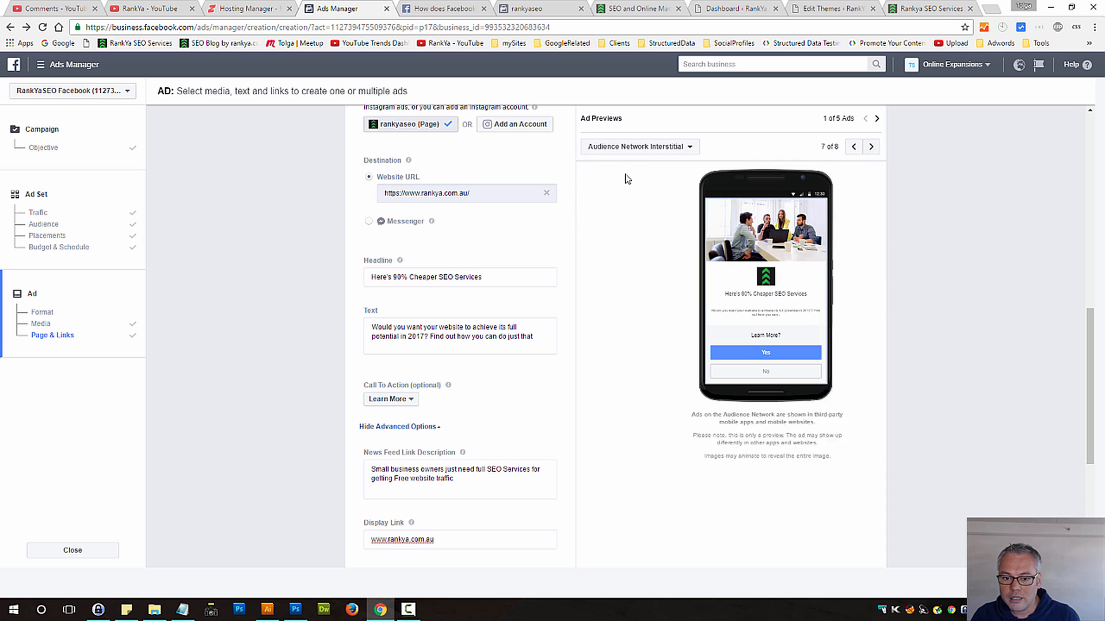
pyautogui.click(871, 147)
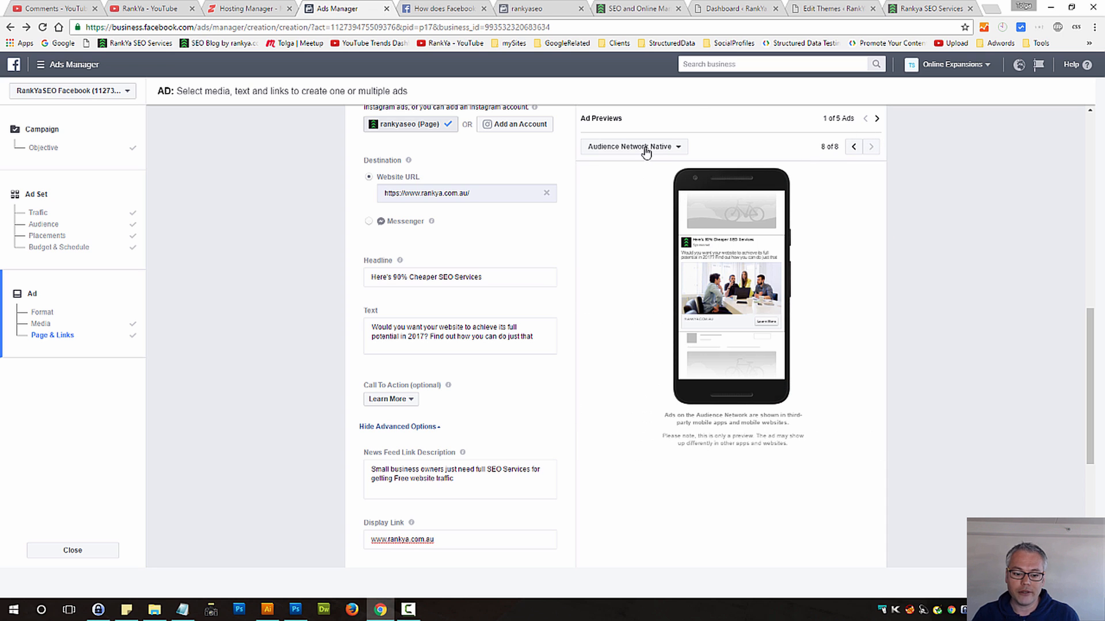
# Review the order summary of the campaign, ad set and ads, and close it without placing the order
pyautogui.scroll(-4, 659, 459)
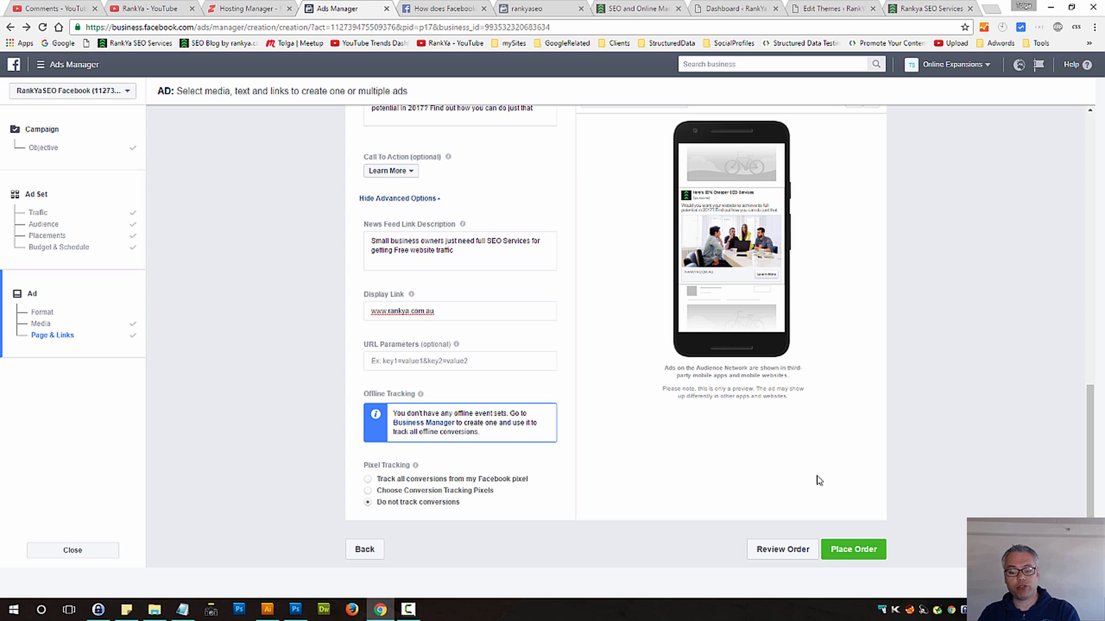
pyautogui.click(788, 550)
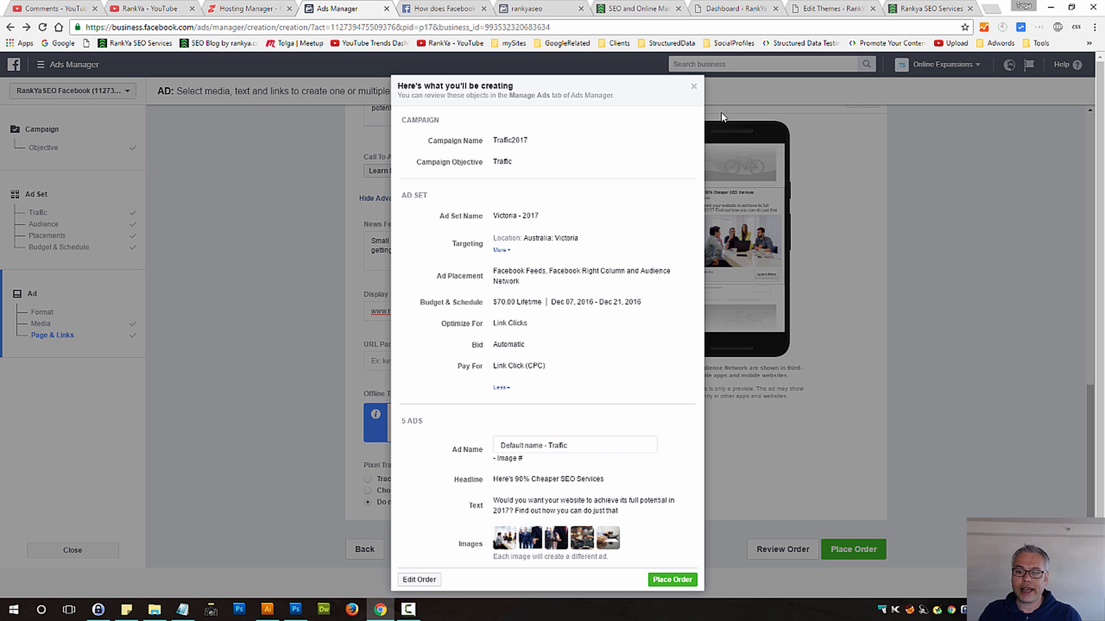
pyautogui.click(695, 90)
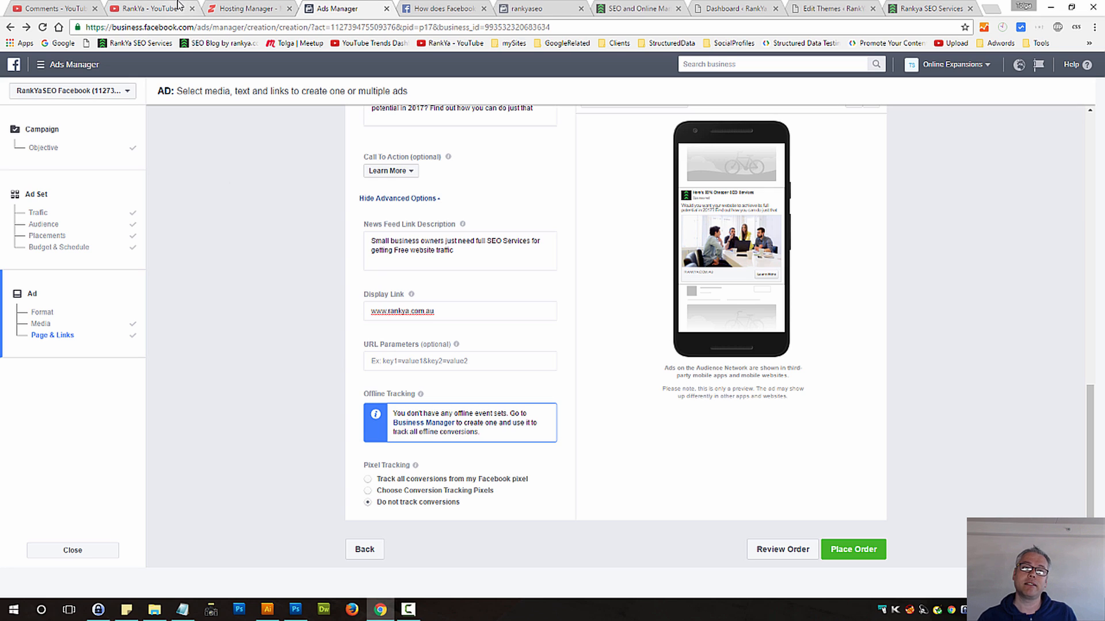
# View the open rankyaseo Facebook page and switch to the RankYa YouTube channel
pyautogui.click(537, 9)
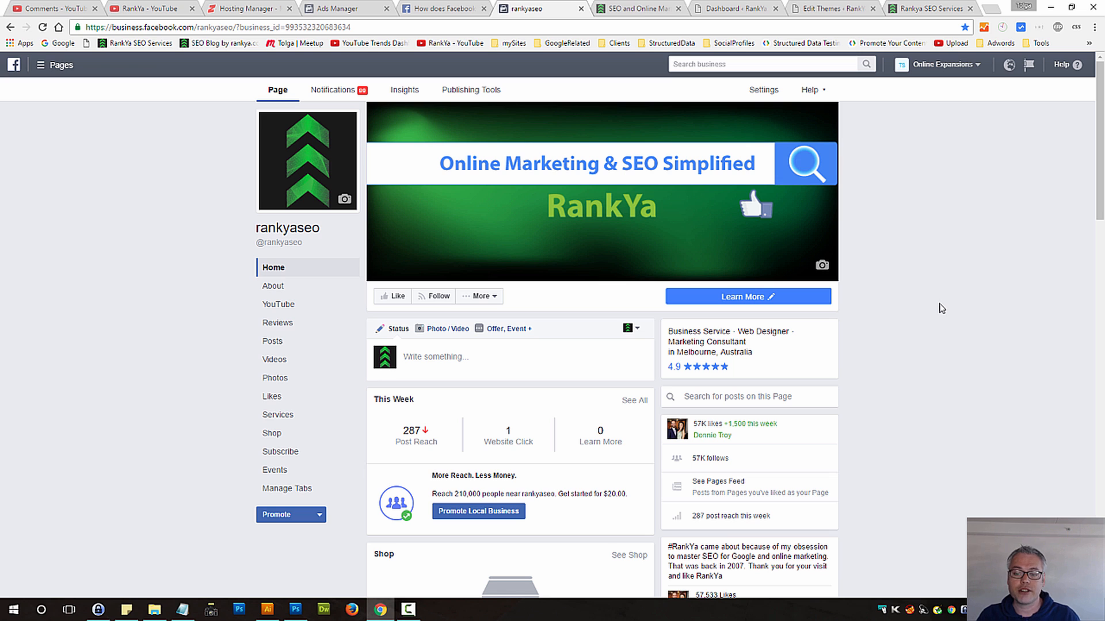
pyautogui.click(155, 9)
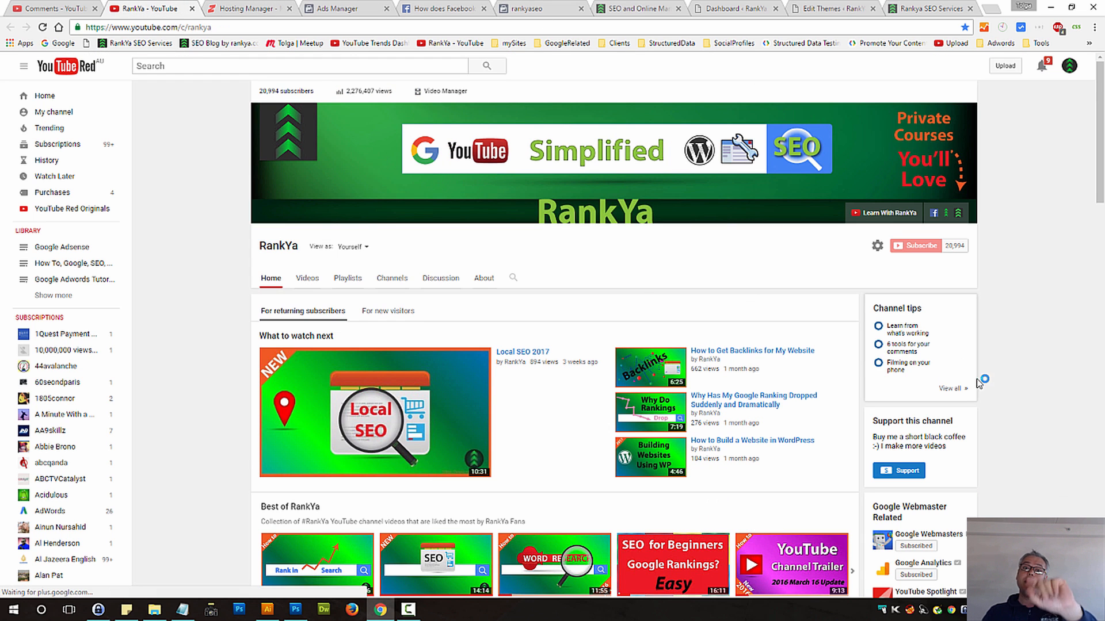